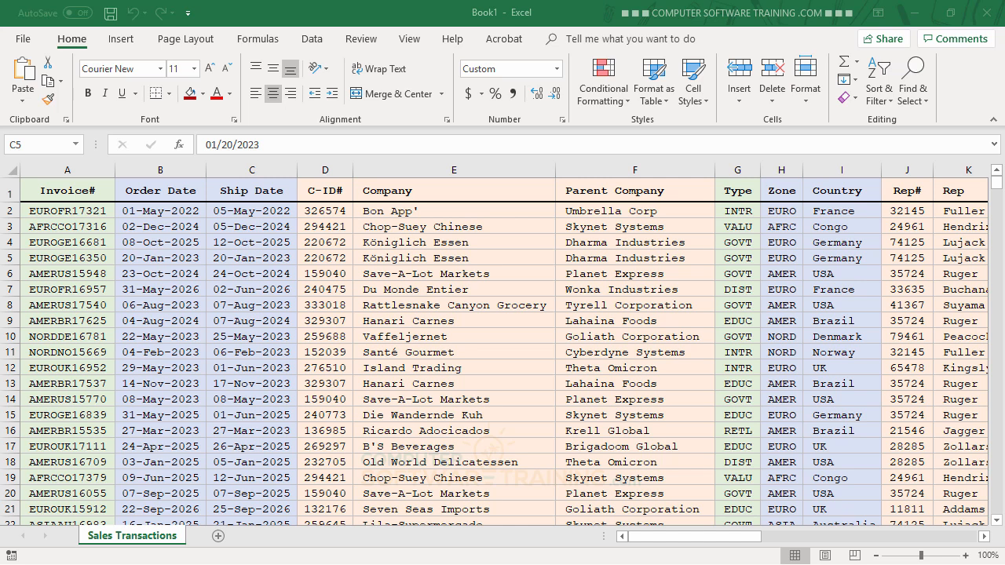
# Create a PivotTable from the Sales Transactions data on a new worksheet
pyautogui.click(121, 39)
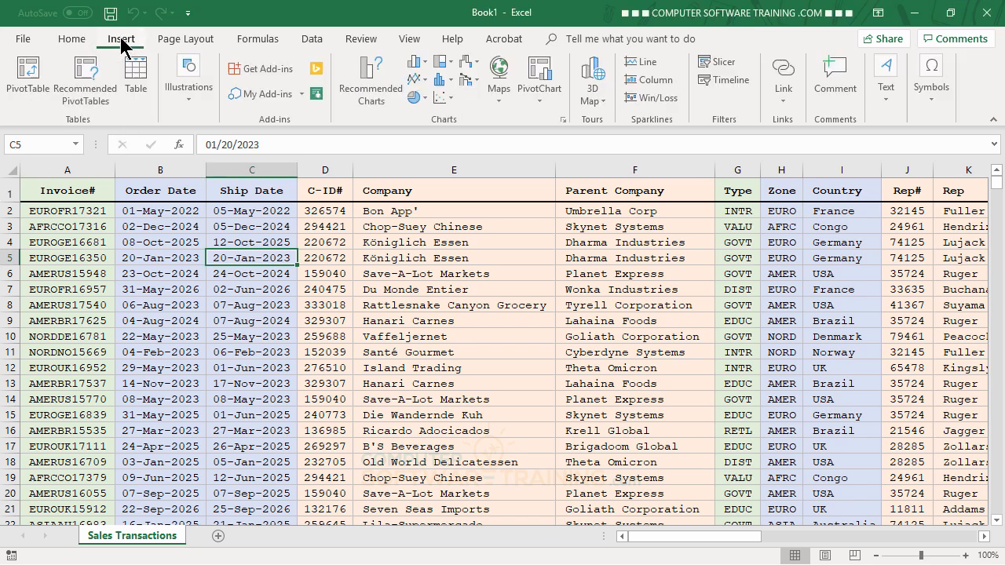
pyautogui.click(32, 74)
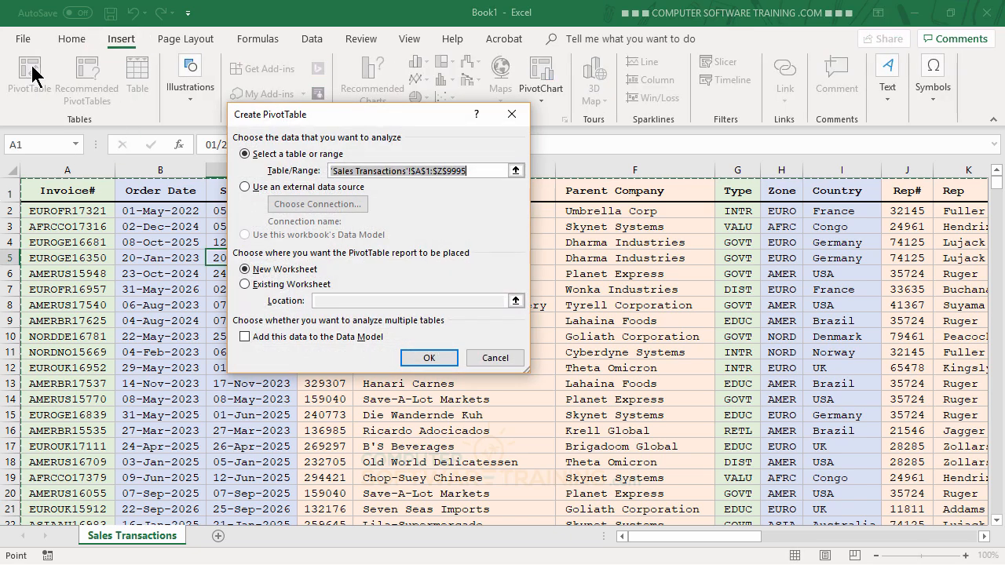
pyautogui.click(430, 359)
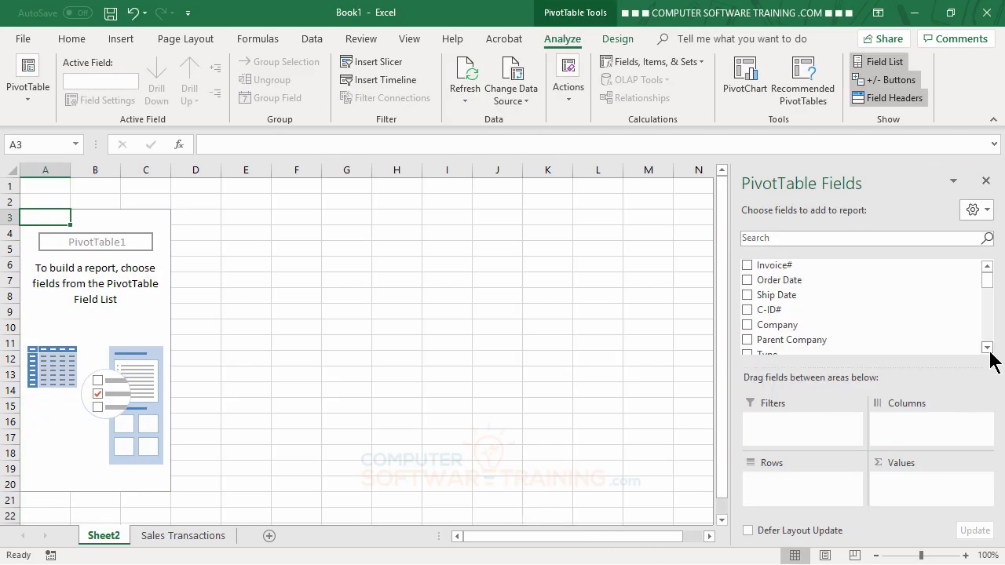
# Add the Category field to the PivotTable's rows
pyautogui.scroll(-1, 987, 349)
pyautogui.scroll(-4, 987, 349)
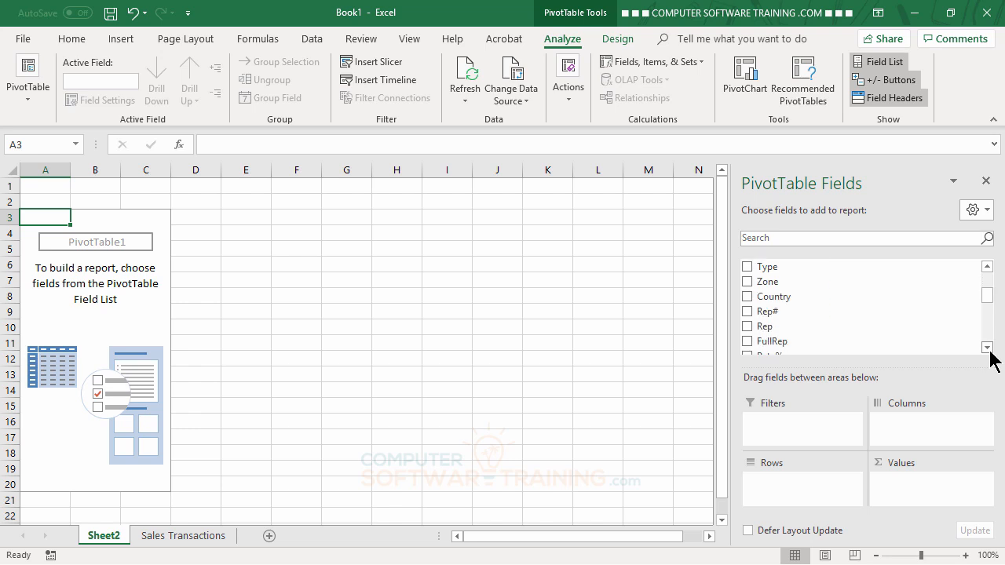
pyautogui.scroll(-1, 987, 349)
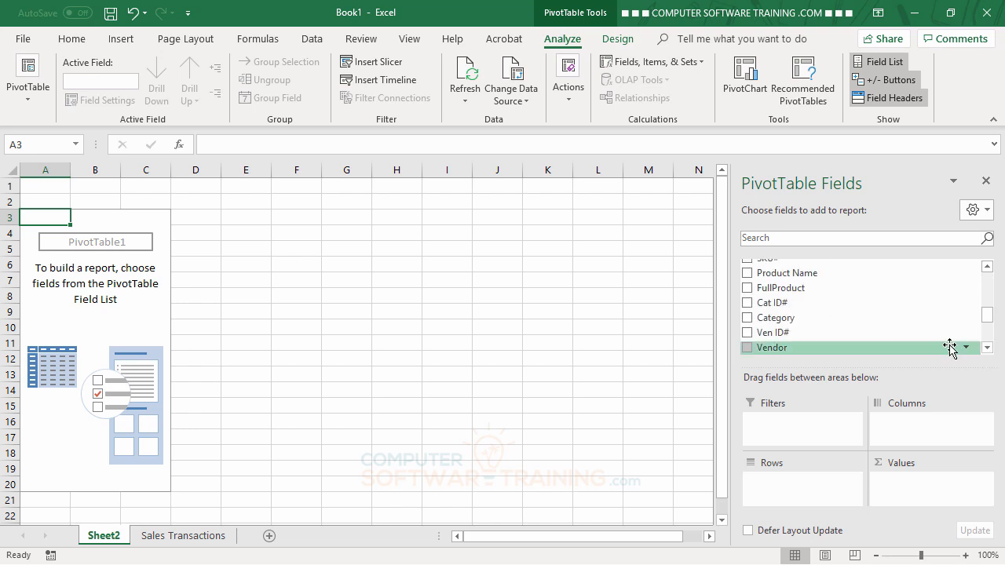
pyautogui.moveTo(797, 321); pyautogui.dragTo(790, 482)
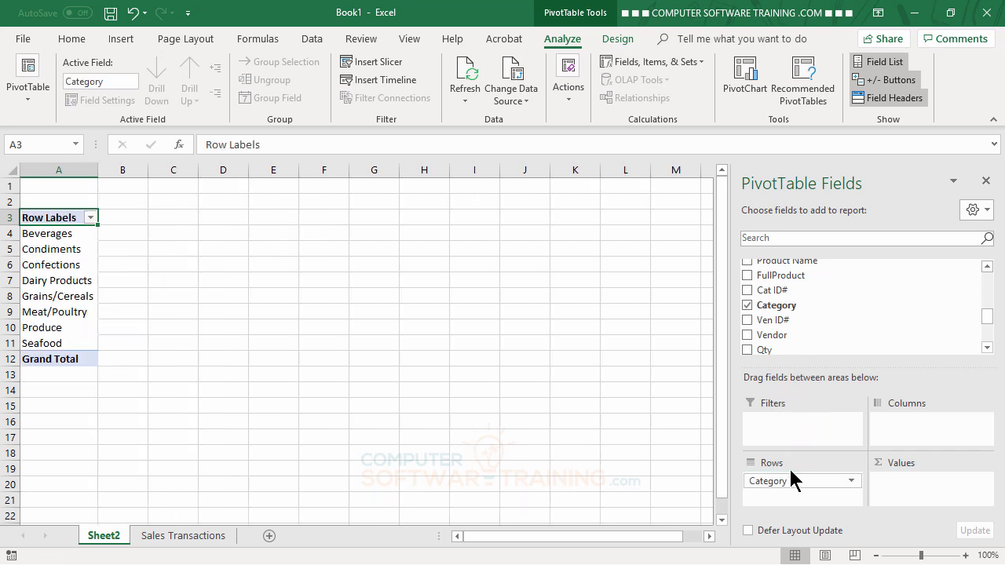
# Try Product Name as a second row field beneath Category and remove it again
pyautogui.click(988, 267)
pyautogui.moveTo(817, 273); pyautogui.dragTo(807, 493)
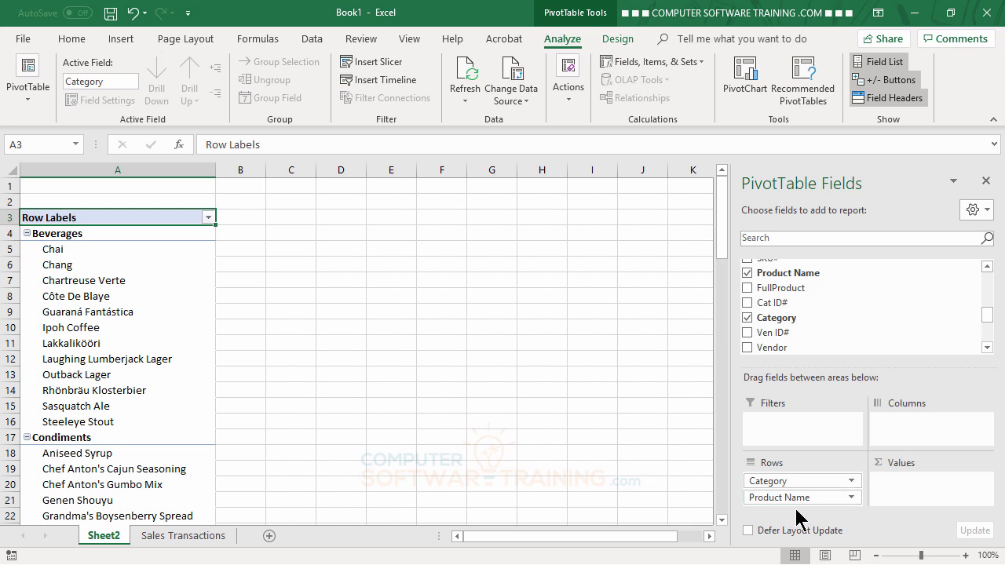
pyautogui.moveTo(795, 500); pyautogui.dragTo(676, 436)
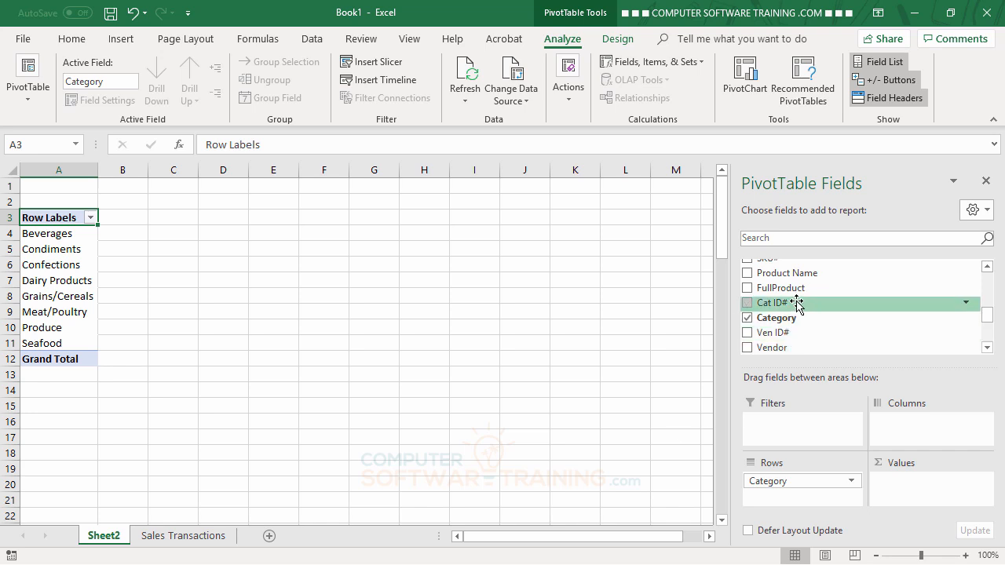
# Add the FullProduct field to the rows, nested beneath Category
pyautogui.moveTo(783, 288); pyautogui.dragTo(807, 495)
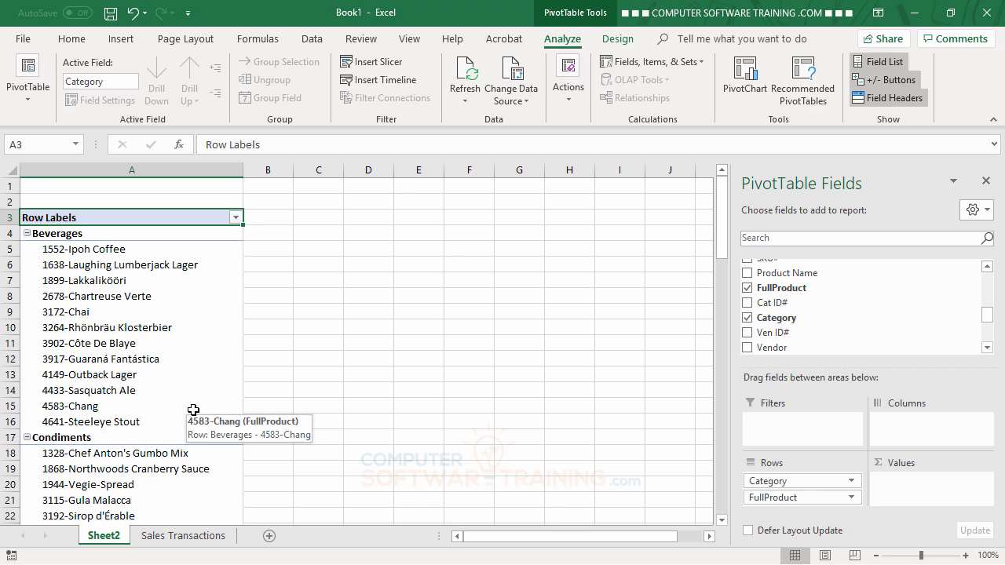
# Examine the formula behind the FullProduct column on the Sales Transactions sheet and return to the PivotTable sheet
pyautogui.click(155, 536)
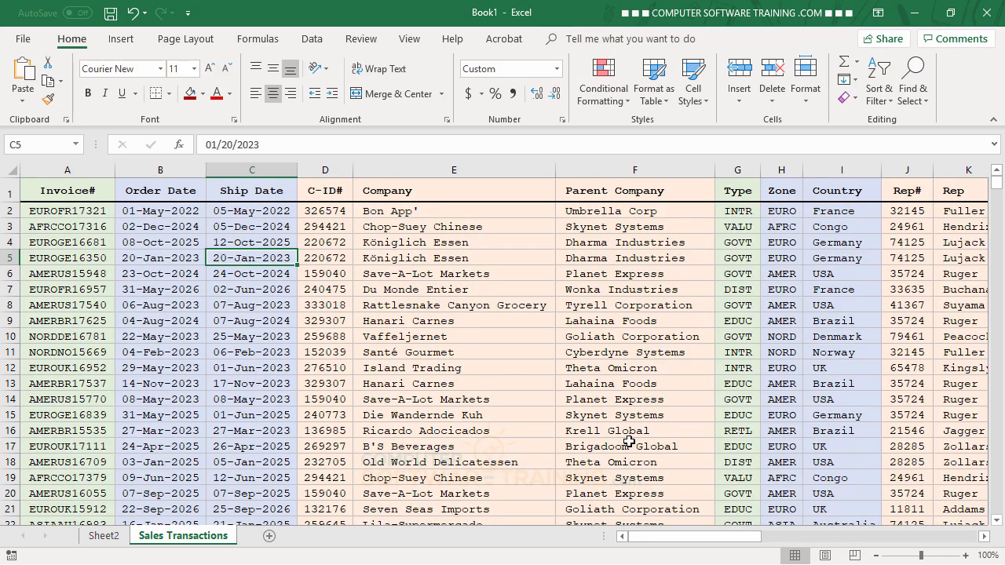
pyautogui.moveTo(706, 540); pyautogui.dragTo(854, 536)
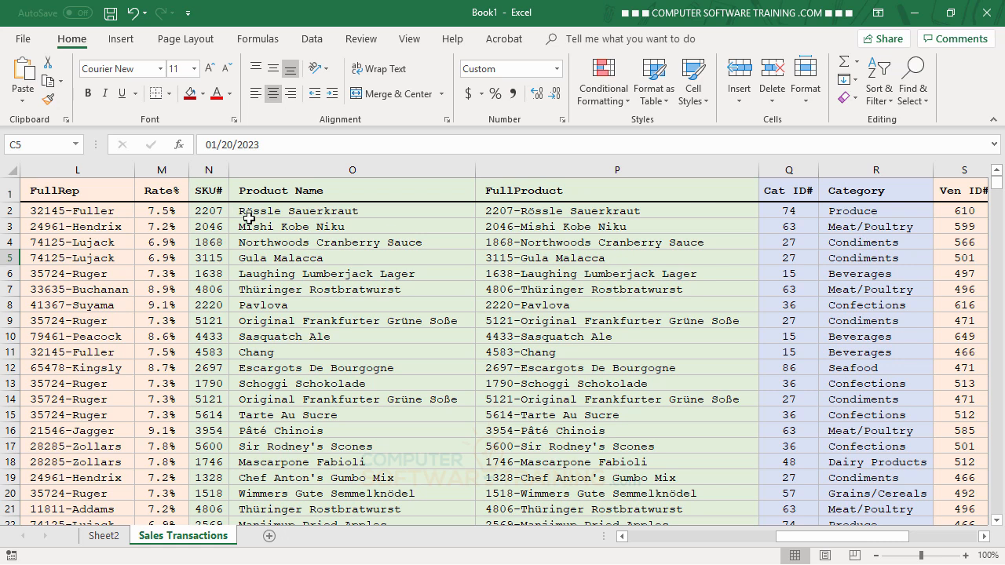
pyautogui.click(539, 213)
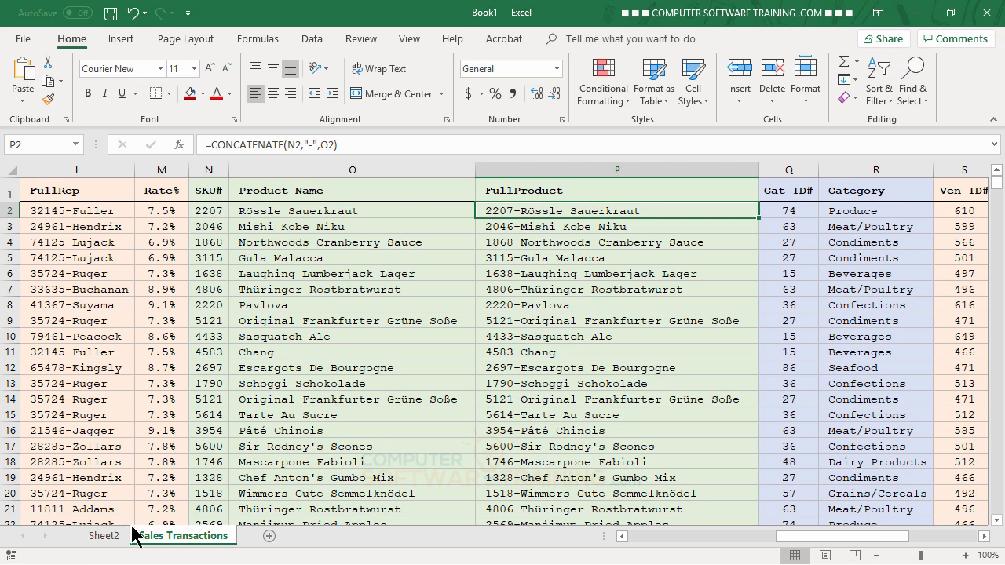
pyautogui.click(102, 535)
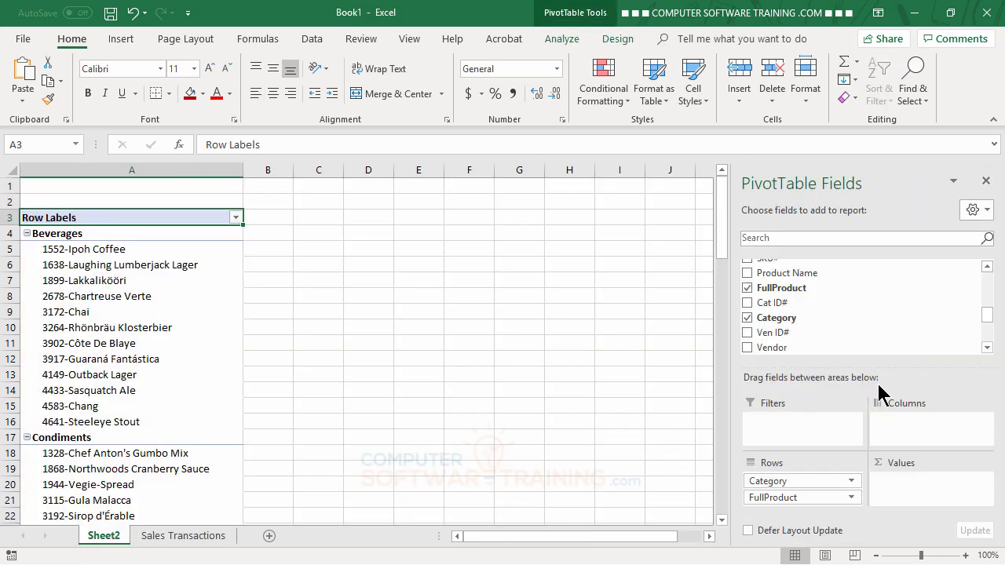
# Add the T-Sale field to the PivotTable's values as a sum
pyautogui.click(987, 347)
pyautogui.click(988, 347)
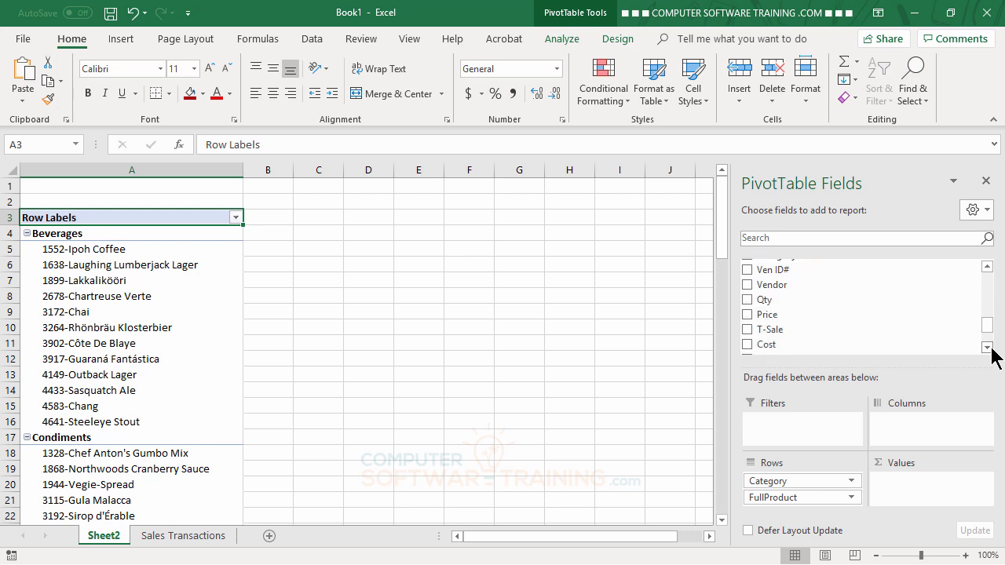
pyautogui.click(987, 347)
pyautogui.moveTo(776, 306); pyautogui.dragTo(908, 485)
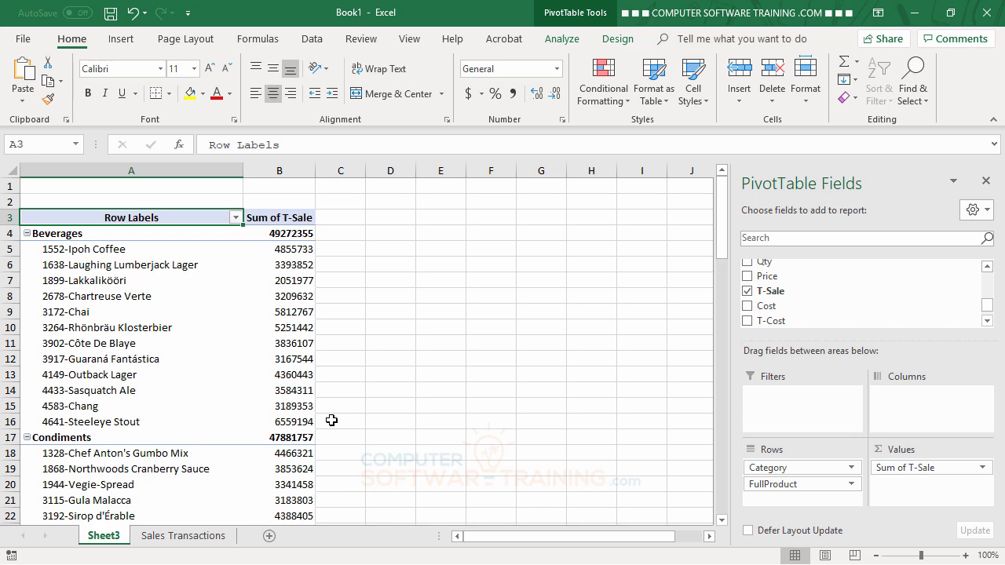
# Examine individual entries in the T-Sale column of the Sales Transactions sheet and return to the PivotTable sheet
pyautogui.click(165, 540)
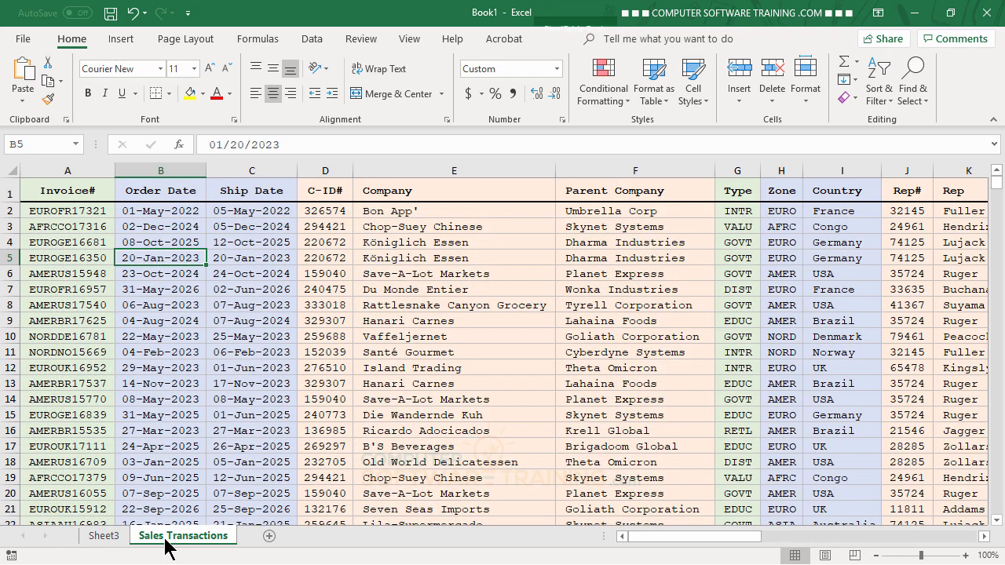
pyautogui.moveTo(731, 539); pyautogui.dragTo(962, 540)
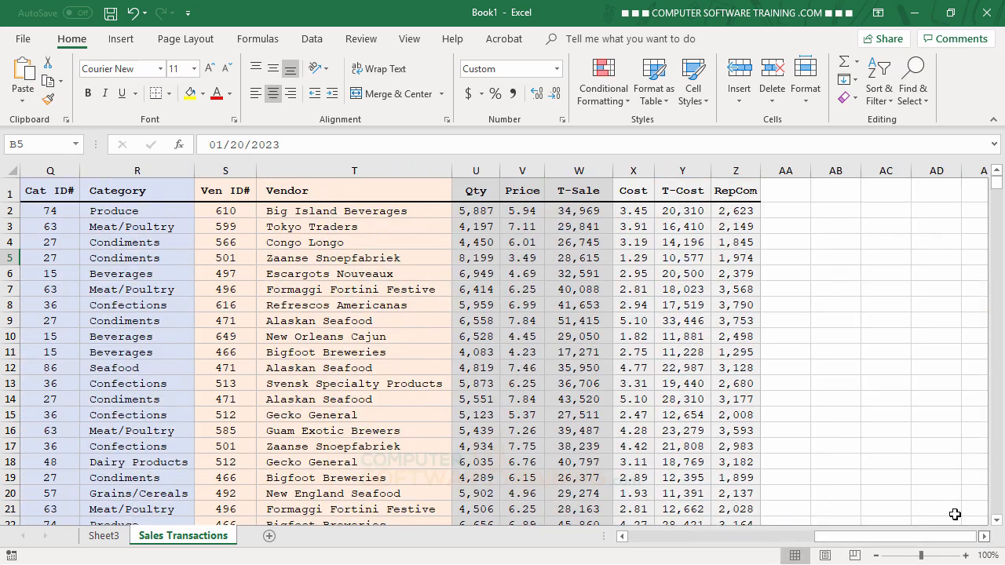
pyautogui.click(568, 212)
pyautogui.click(577, 259)
pyautogui.click(577, 336)
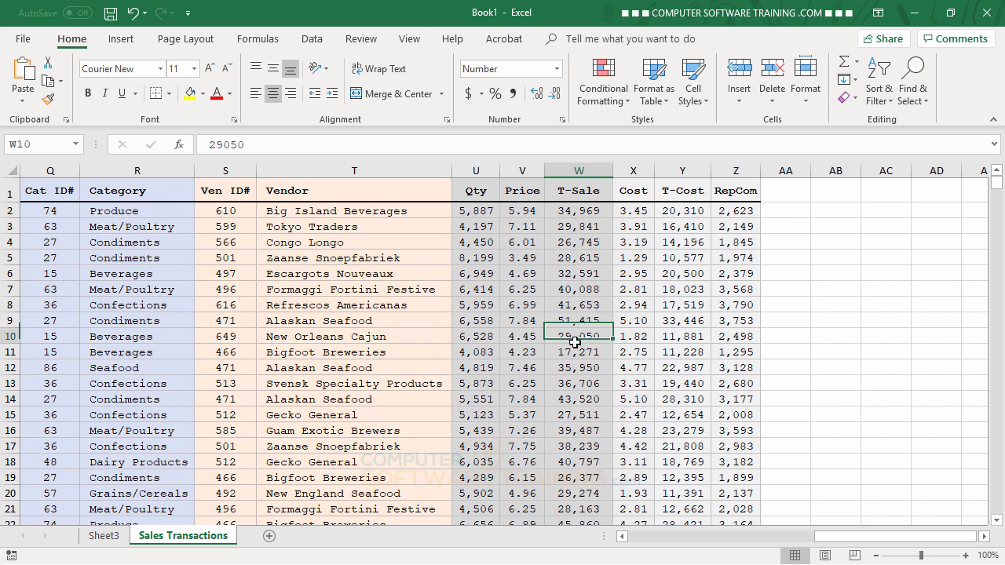
pyautogui.click(567, 415)
pyautogui.click(567, 352)
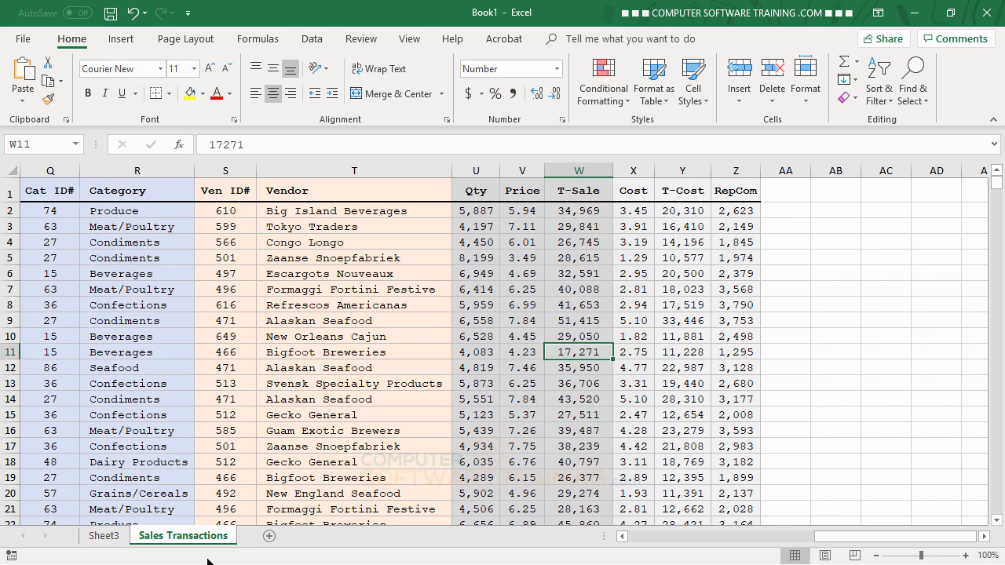
pyautogui.click(105, 538)
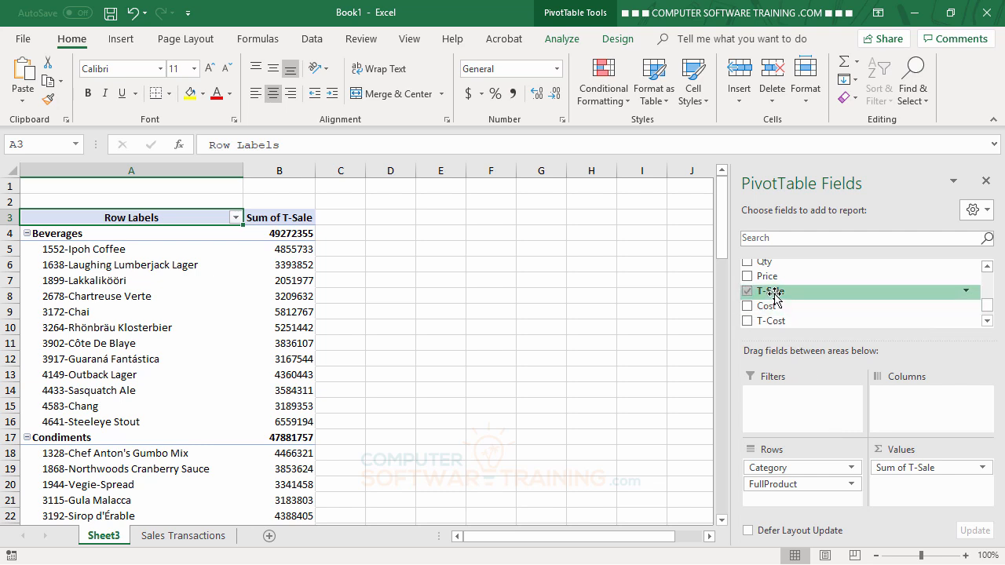
# Add T-Sale to the values a second time and summarize this new column by Max
pyautogui.moveTo(774, 298); pyautogui.dragTo(912, 484)
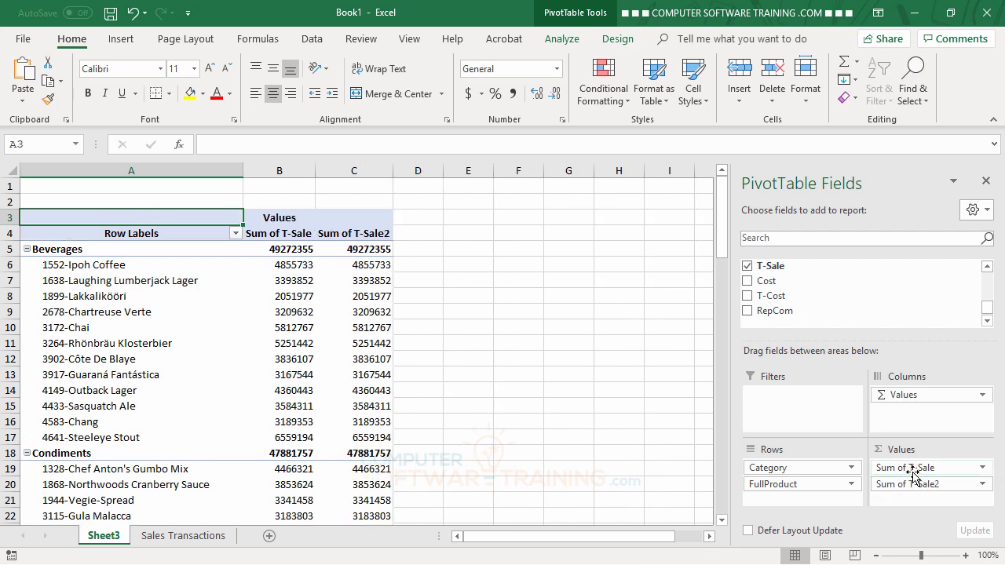
pyautogui.doubleClick(351, 233)
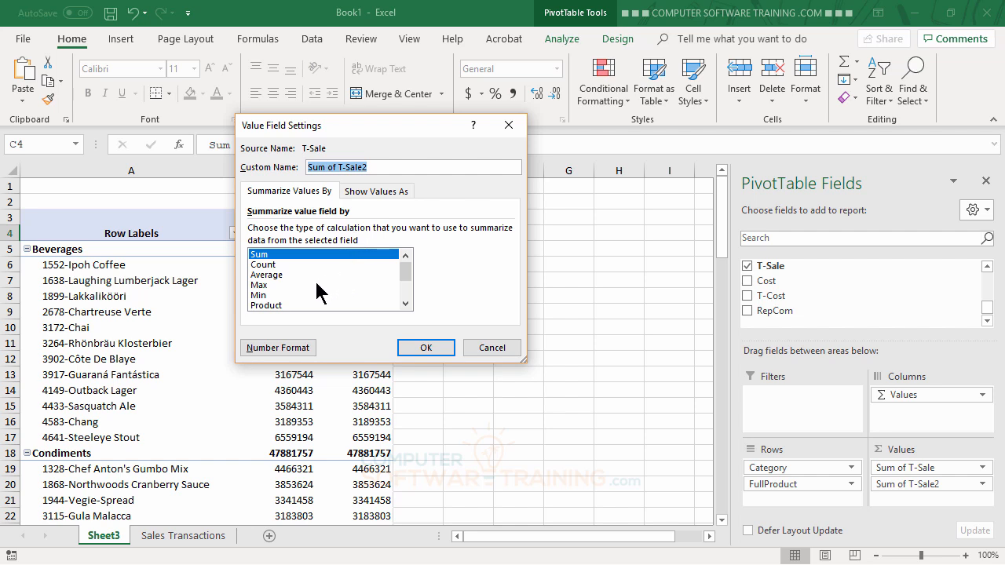
pyautogui.click(259, 285)
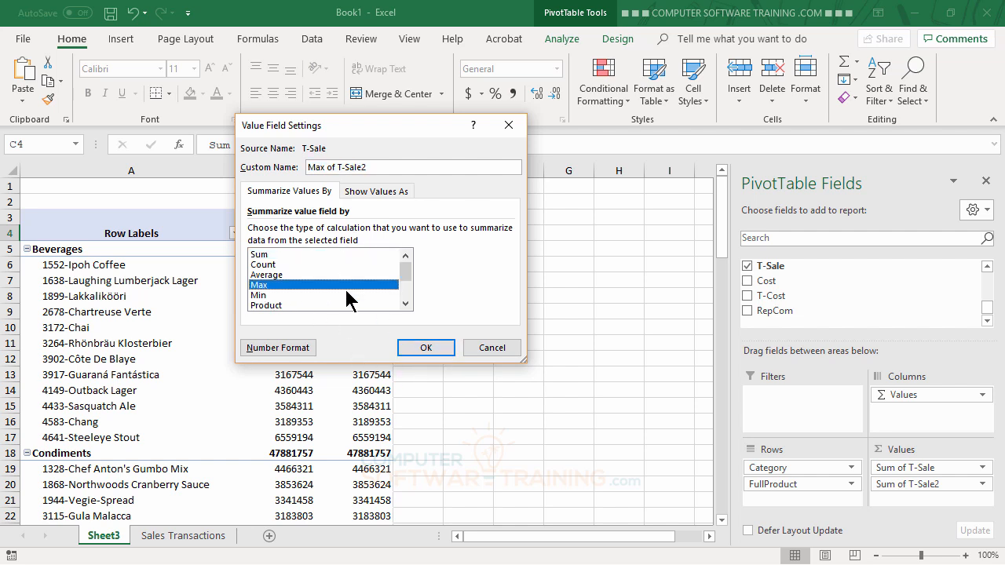
pyautogui.click(423, 350)
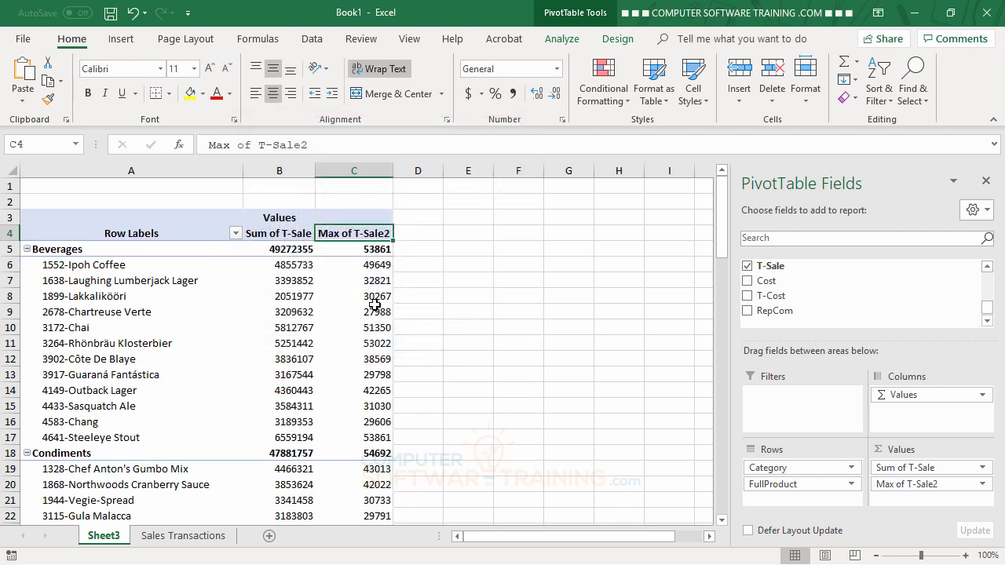
# Add T-Sale to the values a third time and summarize this new column by Min
pyautogui.moveTo(375, 304)
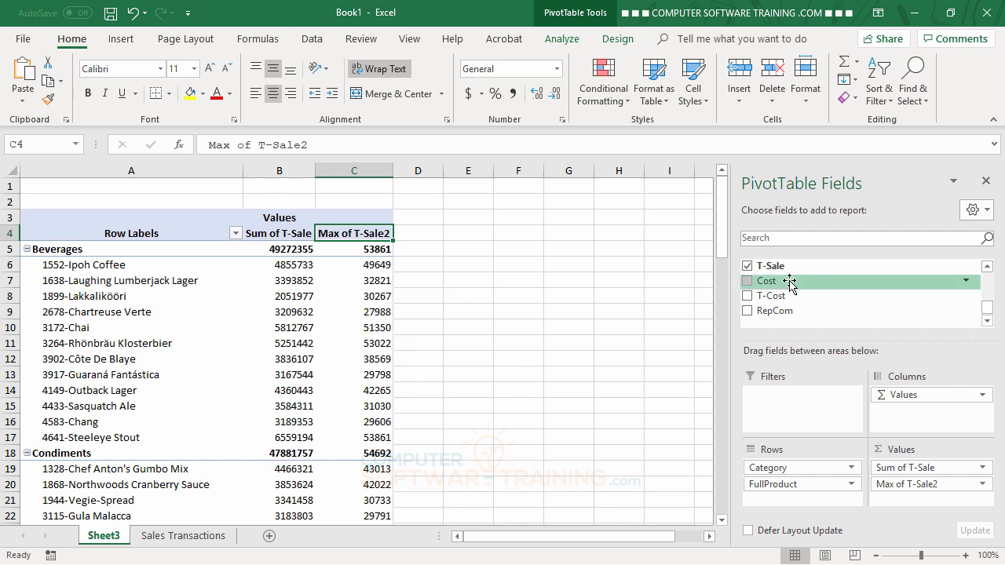
pyautogui.moveTo(785, 267); pyautogui.dragTo(908, 500)
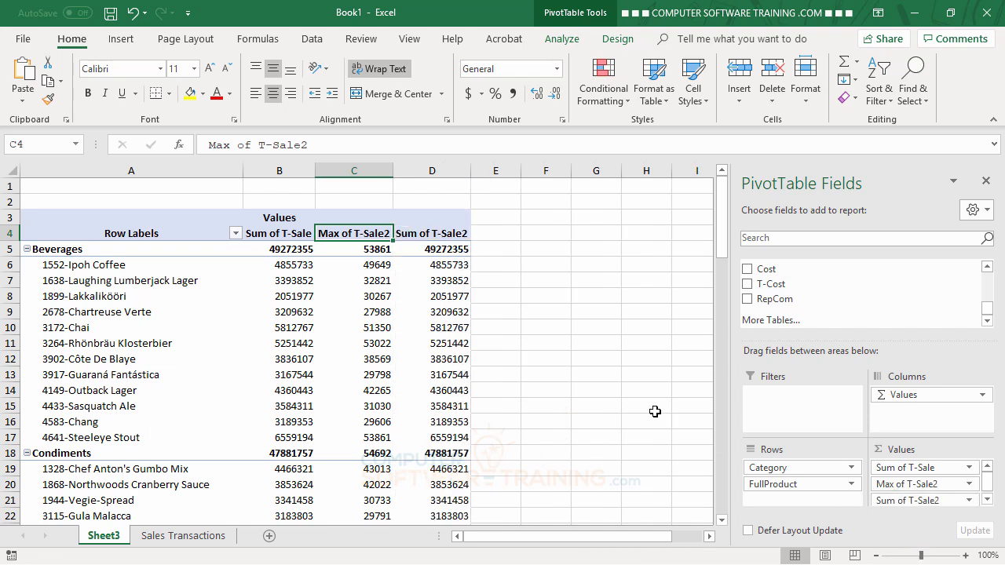
pyautogui.doubleClick(433, 233)
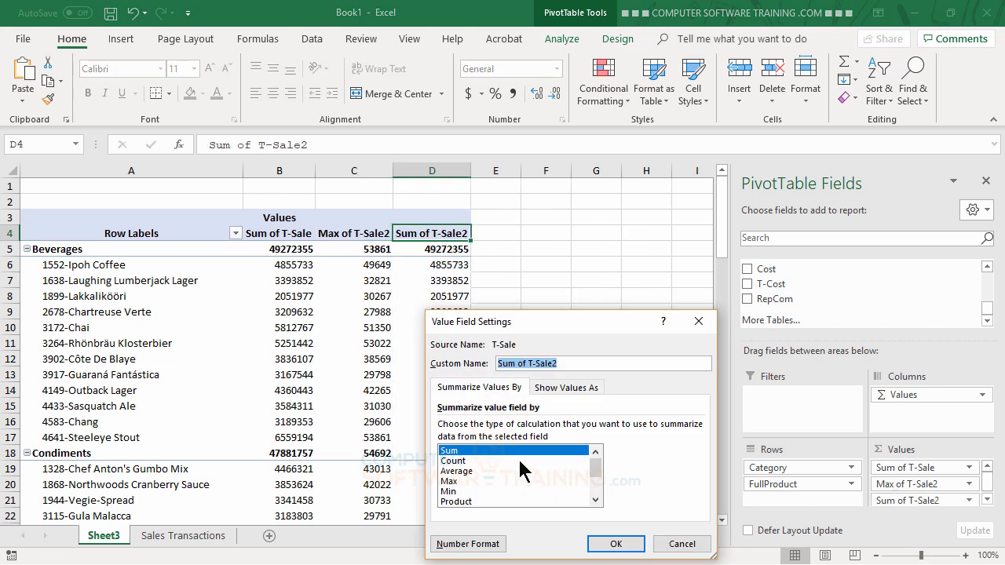
pyautogui.click(459, 490)
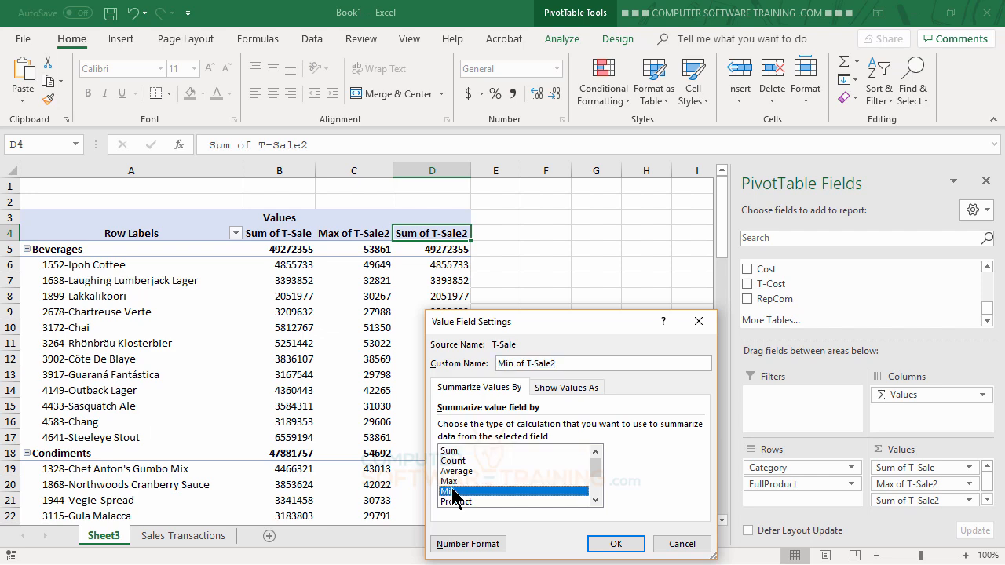
pyautogui.click(615, 545)
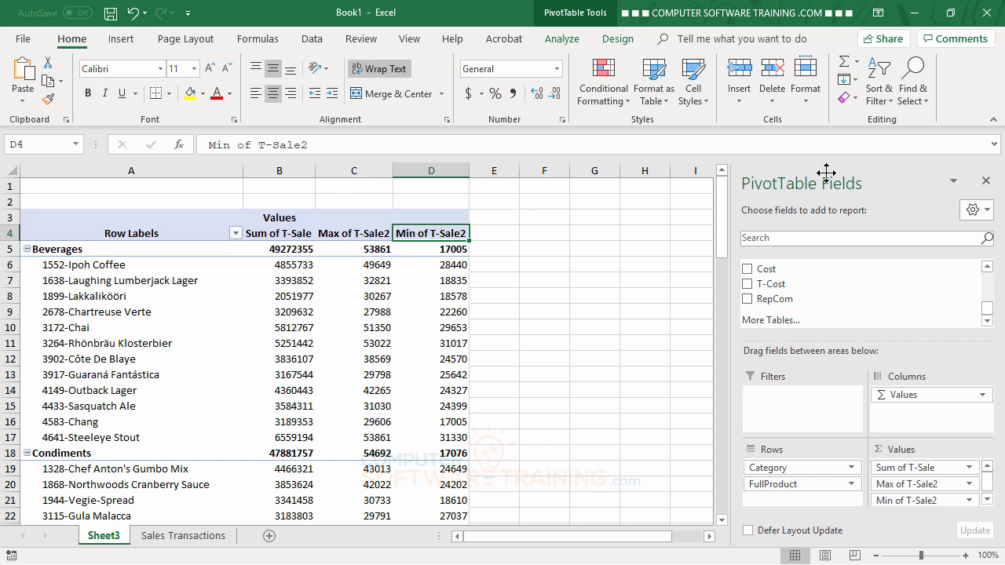
# Float the PivotTable field list over the worksheet and enlarge it to give the field areas more room
pyautogui.moveTo(739, 70); pyautogui.dragTo(763, 24)
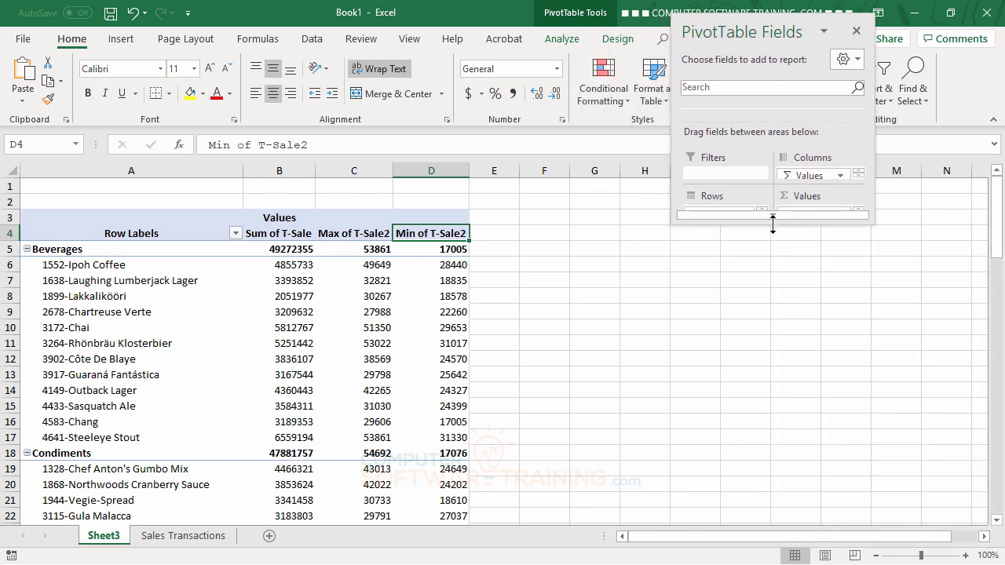
pyautogui.moveTo(772, 224); pyautogui.dragTo(780, 516)
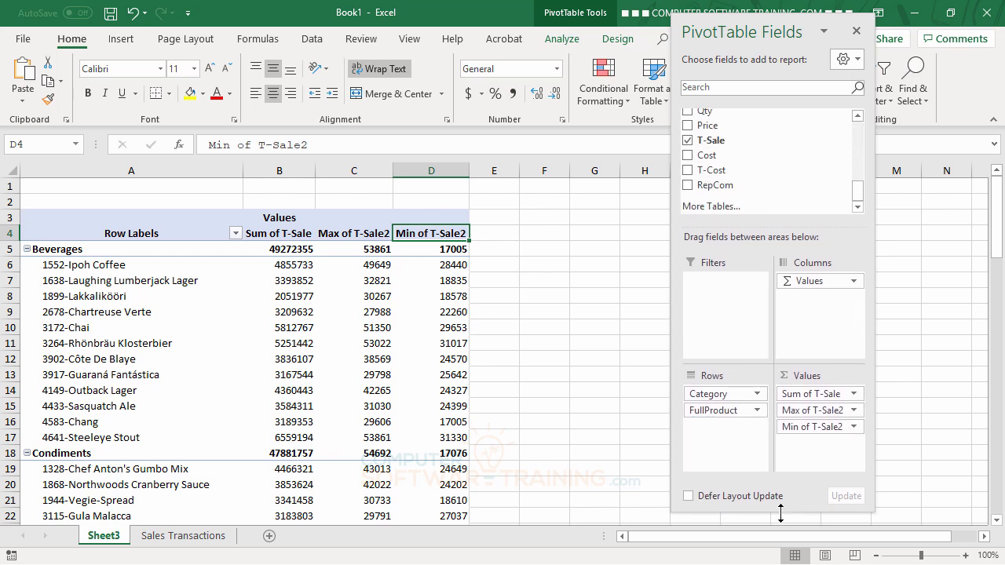
pyautogui.moveTo(792, 224); pyautogui.dragTo(788, 186)
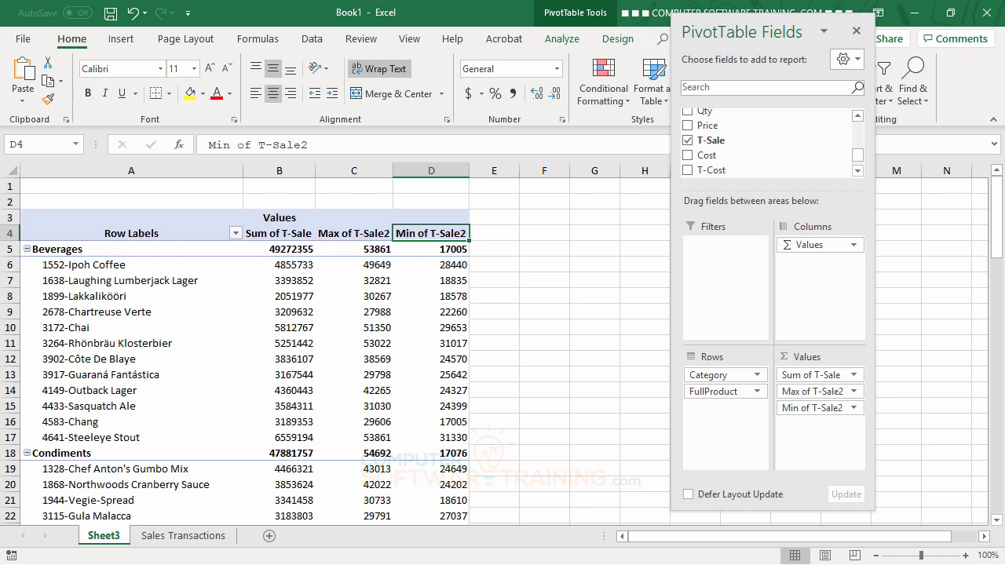
# Add T-Sale to the values a fourth time and summarize this new column by Average
pyautogui.moveTo(736, 139); pyautogui.dragTo(833, 428)
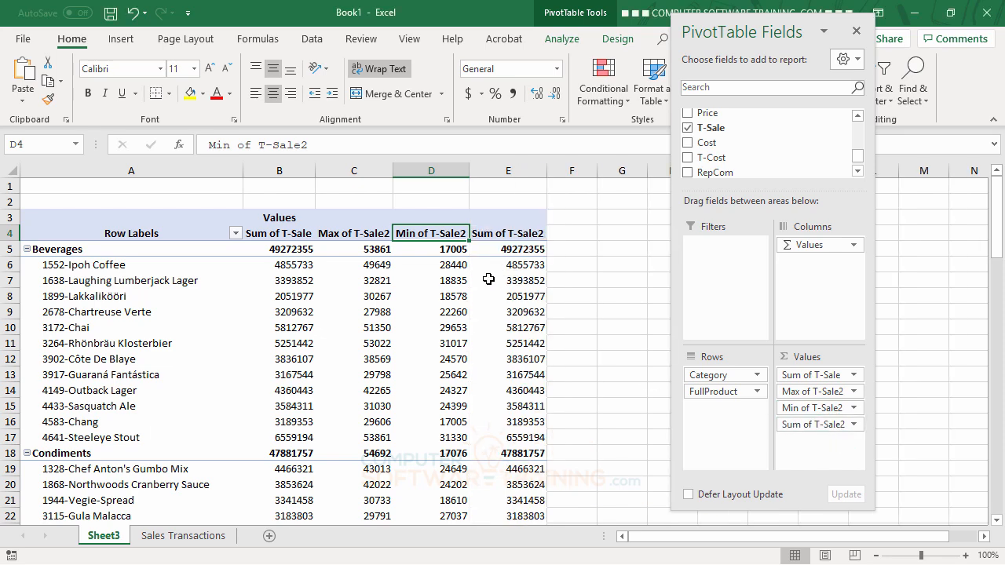
pyautogui.doubleClick(508, 234)
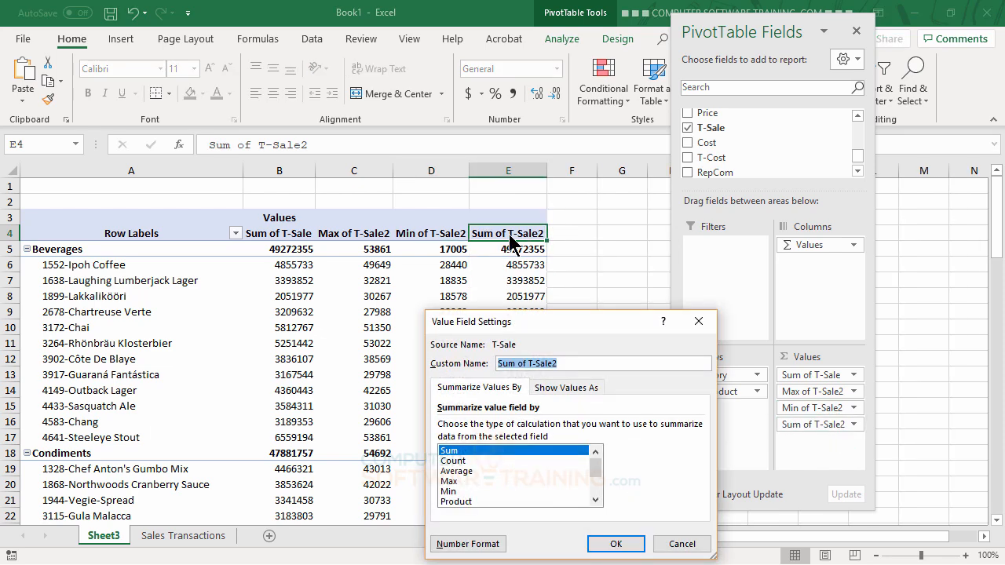
pyautogui.click(462, 471)
pyautogui.click(615, 544)
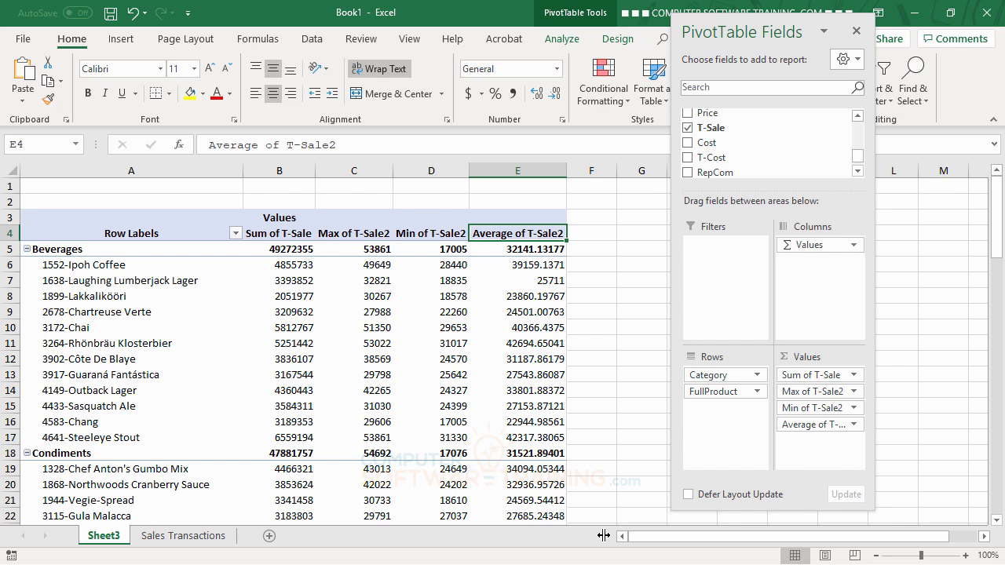
# Insert a calculated field named PR into the PivotTable with the formula T-Sale minus T-Cost
pyautogui.click(859, 171)
pyautogui.moveTo(860, 161); pyautogui.dragTo(857, 115)
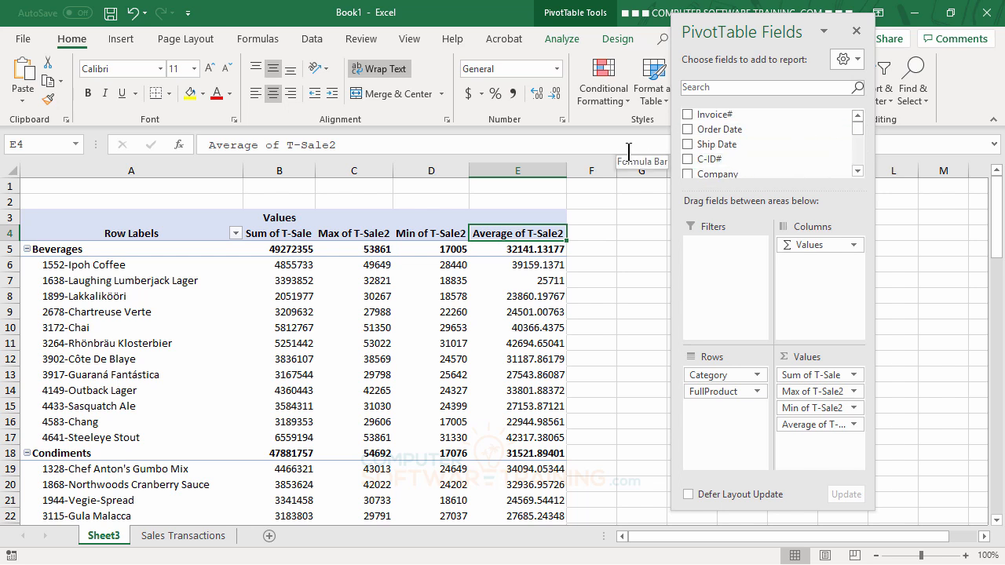
pyautogui.click(568, 44)
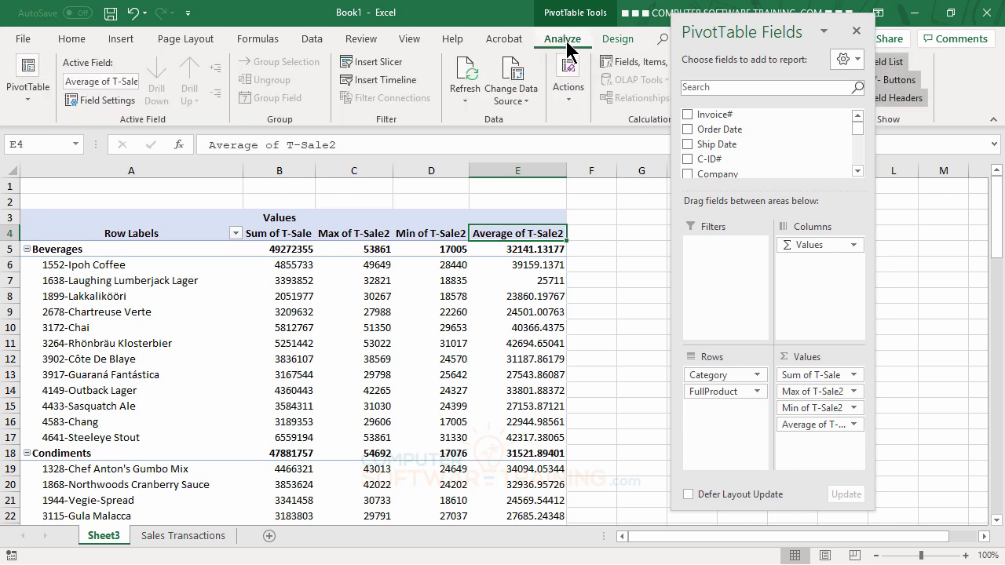
pyautogui.moveTo(766, 28); pyautogui.dragTo(843, 36)
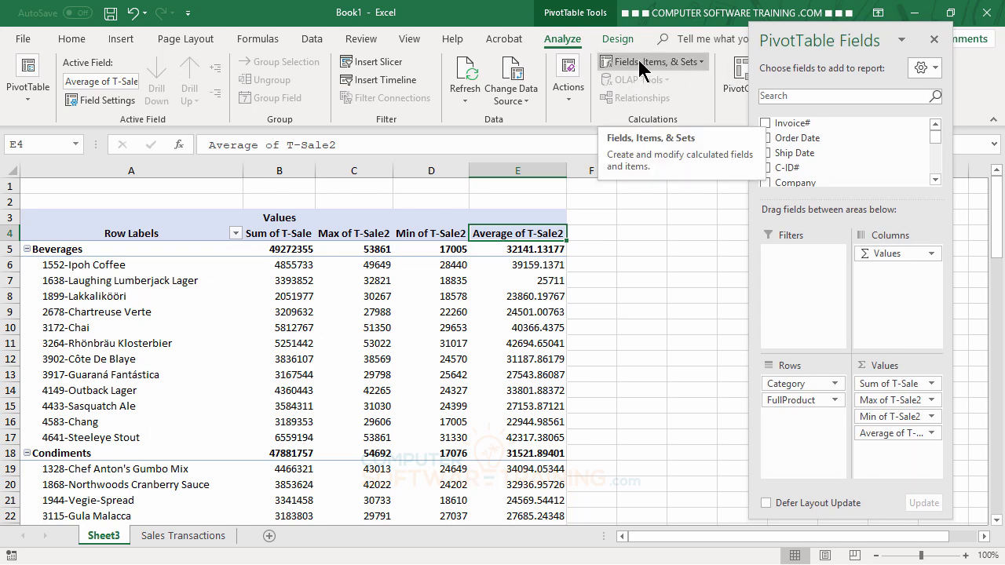
pyautogui.click(638, 62)
pyautogui.click(649, 81)
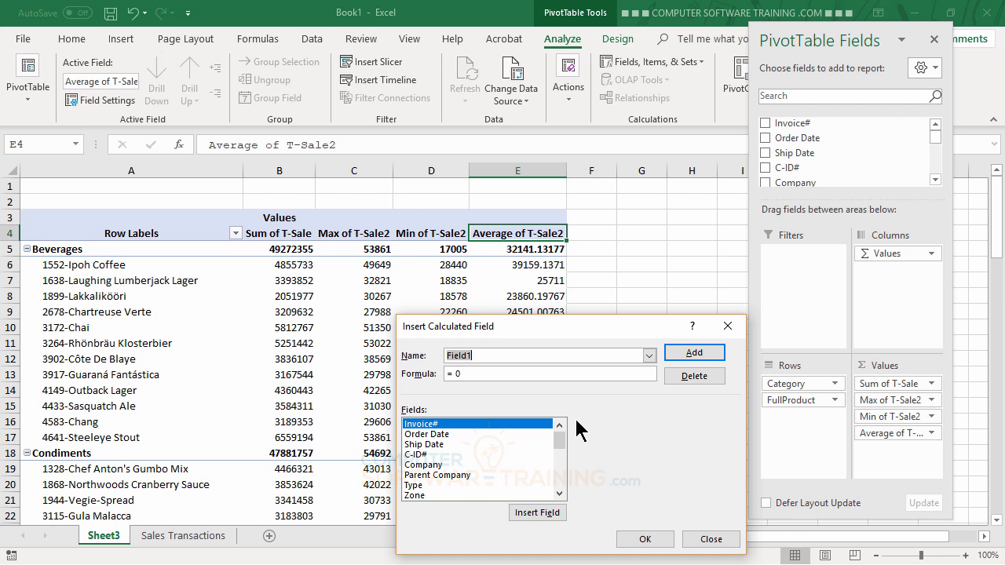
pyautogui.write('PR')
pyautogui.press('Tab')
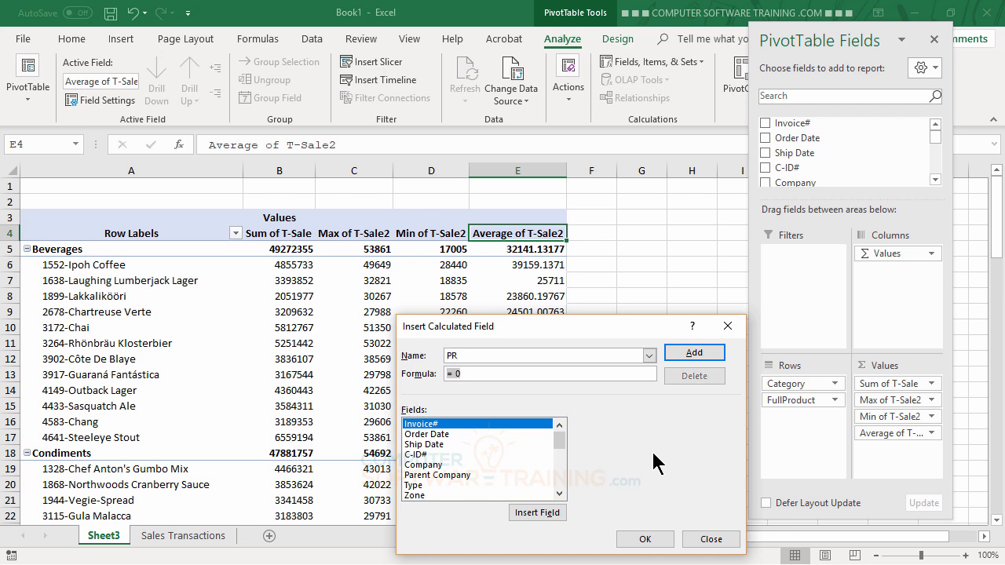
pyautogui.moveTo(560, 438); pyautogui.dragTo(563, 486)
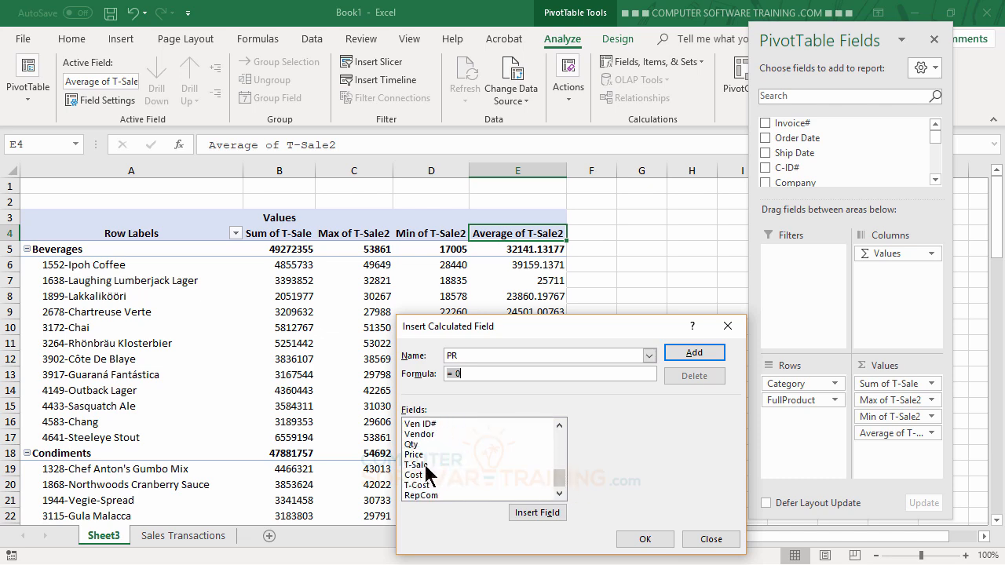
pyautogui.doubleClick(424, 466)
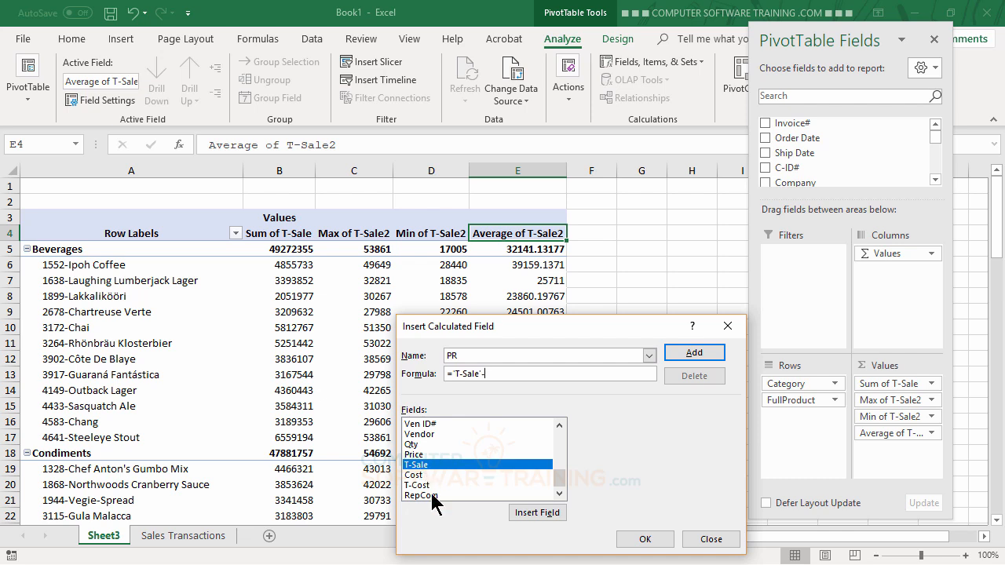
pyautogui.doubleClick(427, 486)
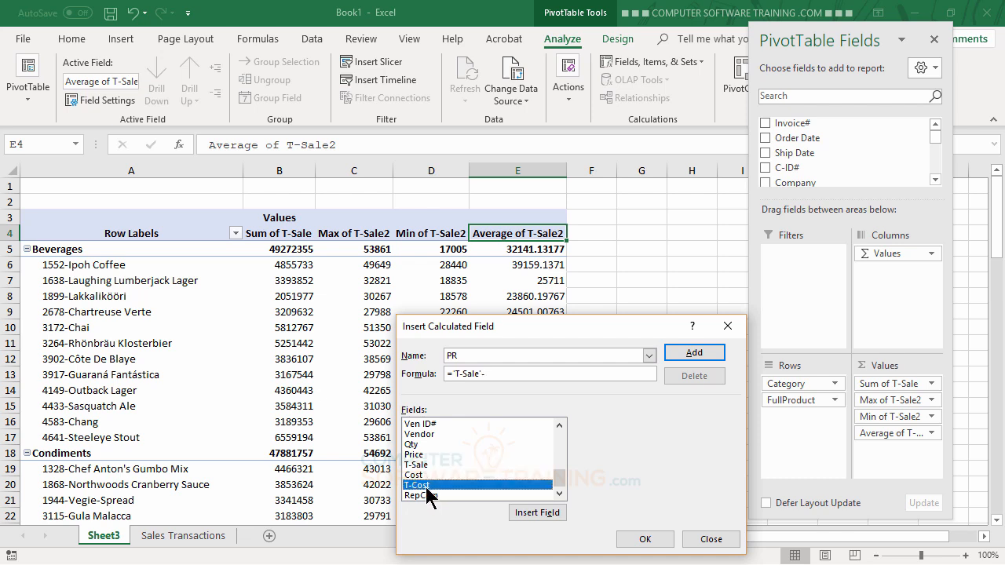
pyautogui.click(642, 540)
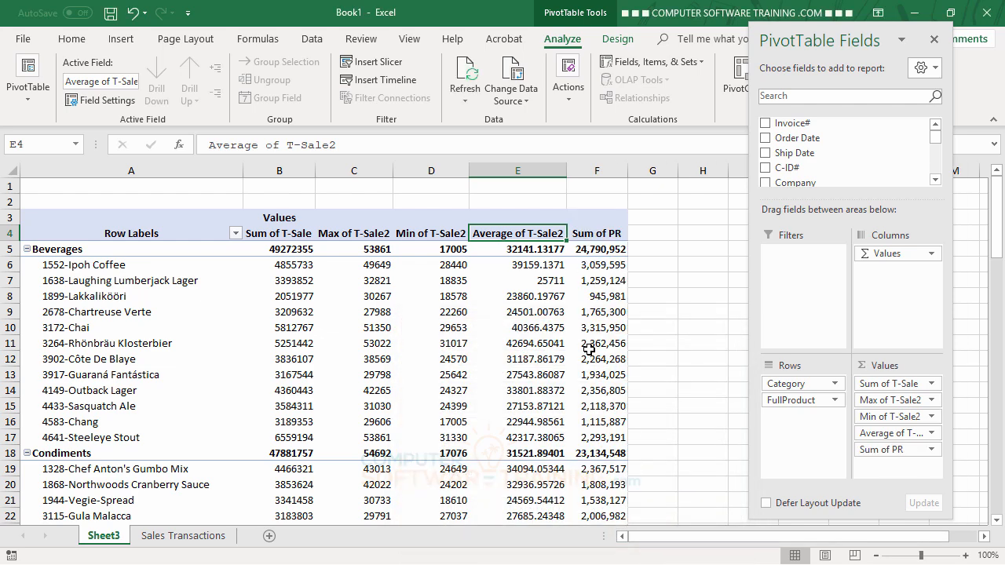
# Review the Sum of PR column and check how far the Category data runs in the Sales Transactions sheet
pyautogui.moveTo(588, 350)
pyautogui.click(600, 233)
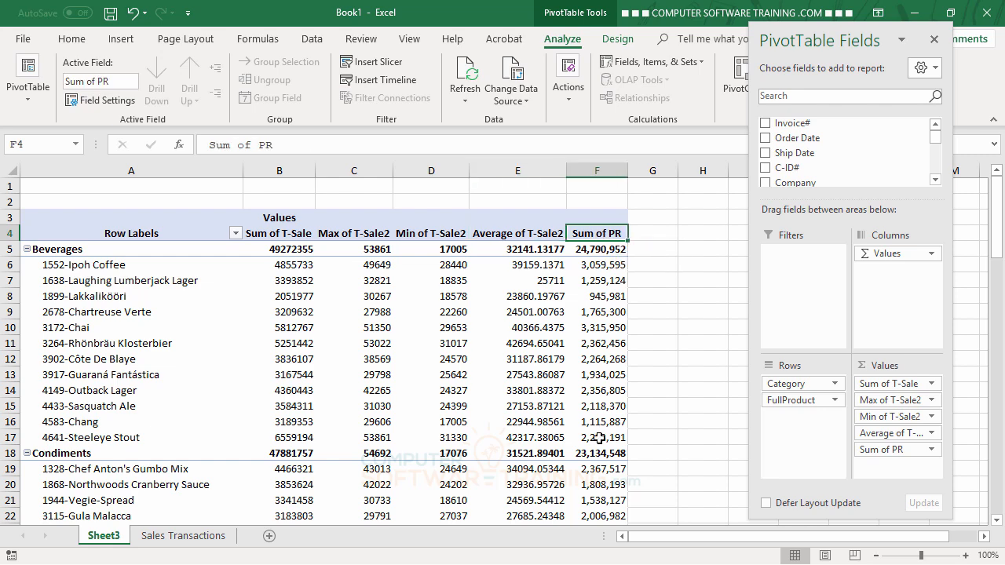
pyautogui.moveTo(599, 438)
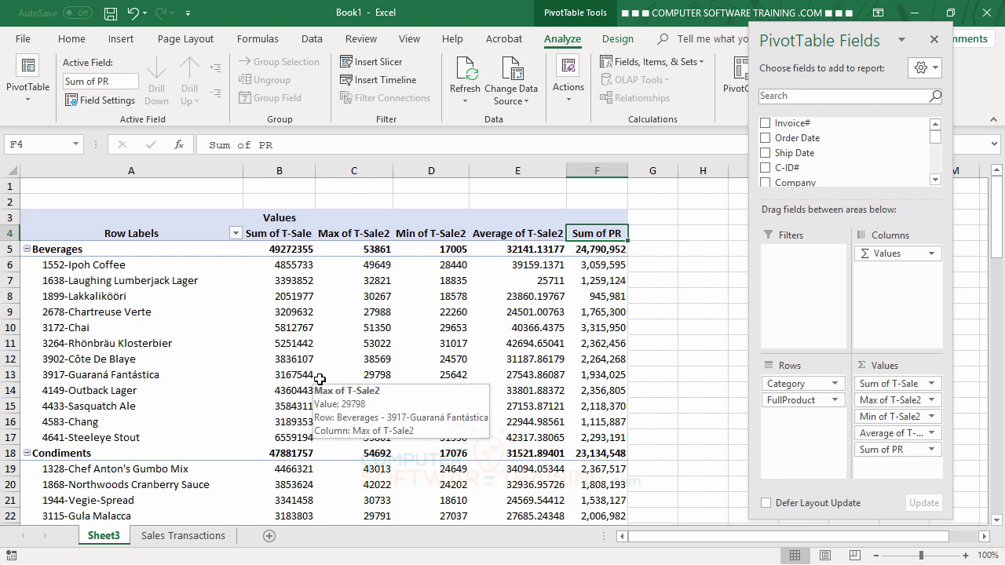
pyautogui.moveTo(334, 364)
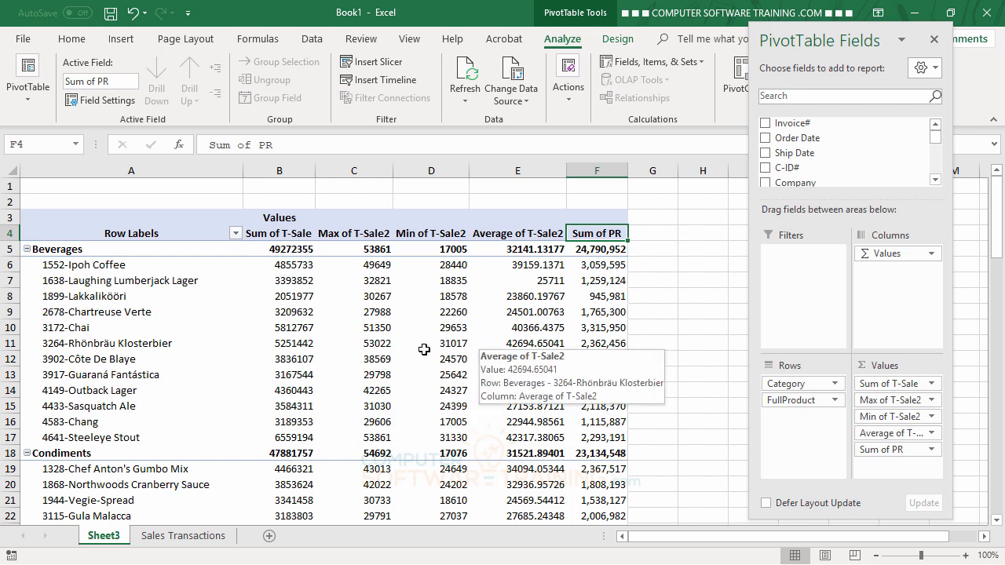
pyautogui.click(173, 539)
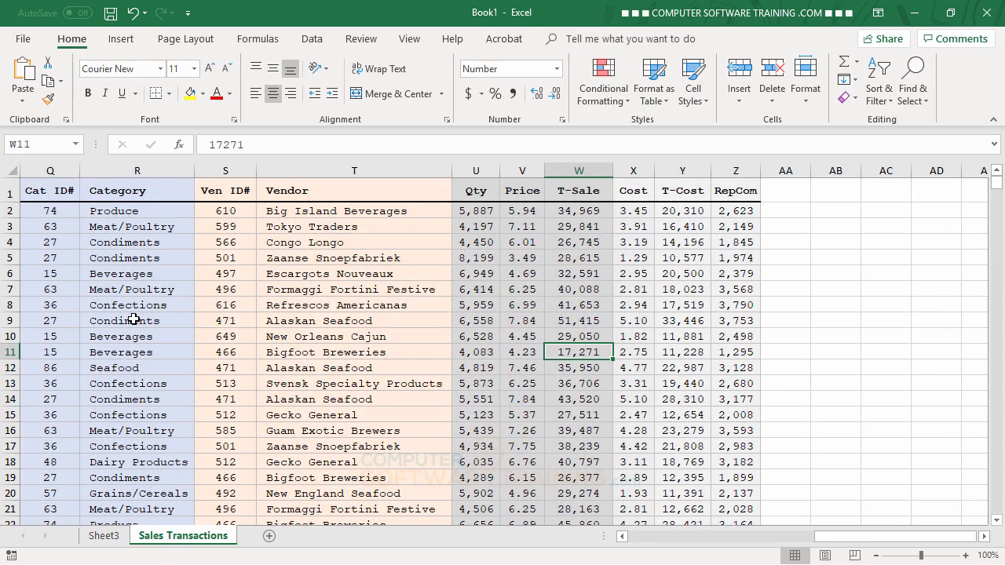
pyautogui.click(135, 309)
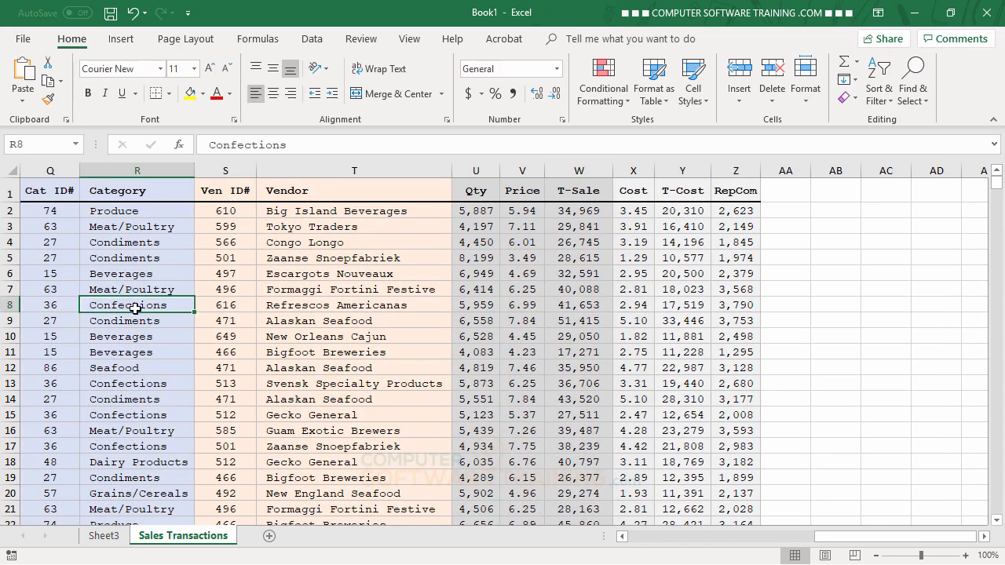
pyautogui.hotkey('ctrl', 'Down')
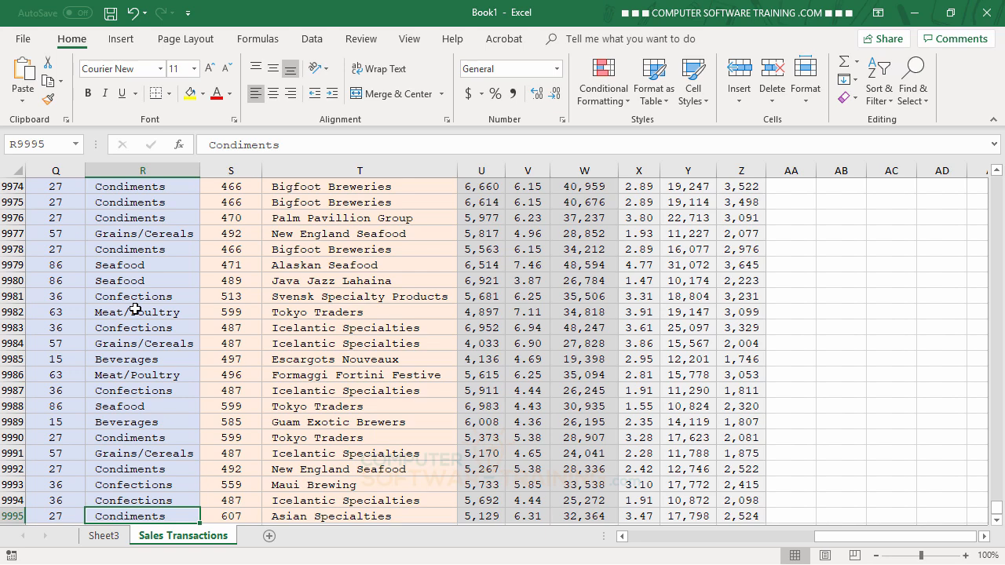
pyautogui.hotkey('ctrl', 'Home')
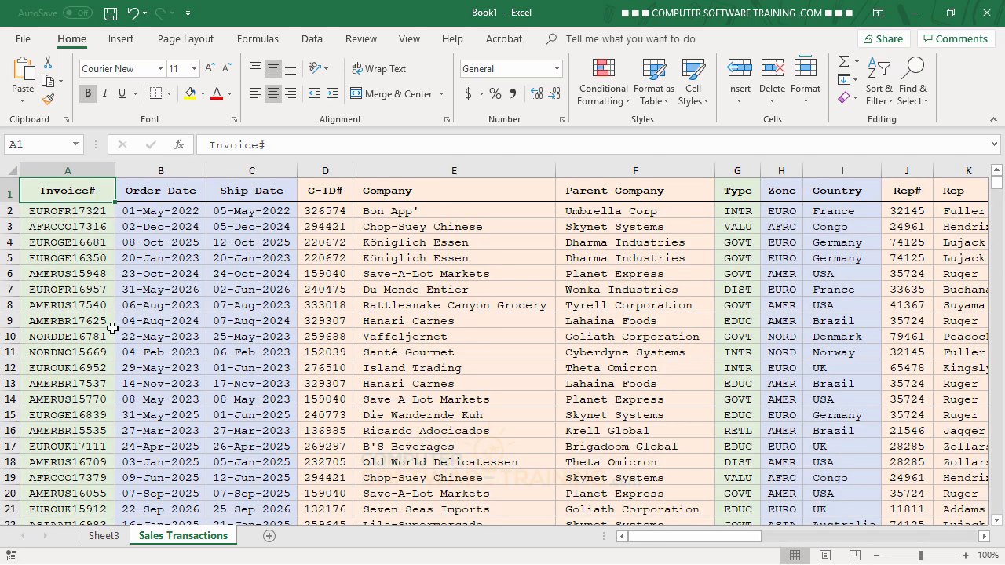
pyautogui.click(104, 536)
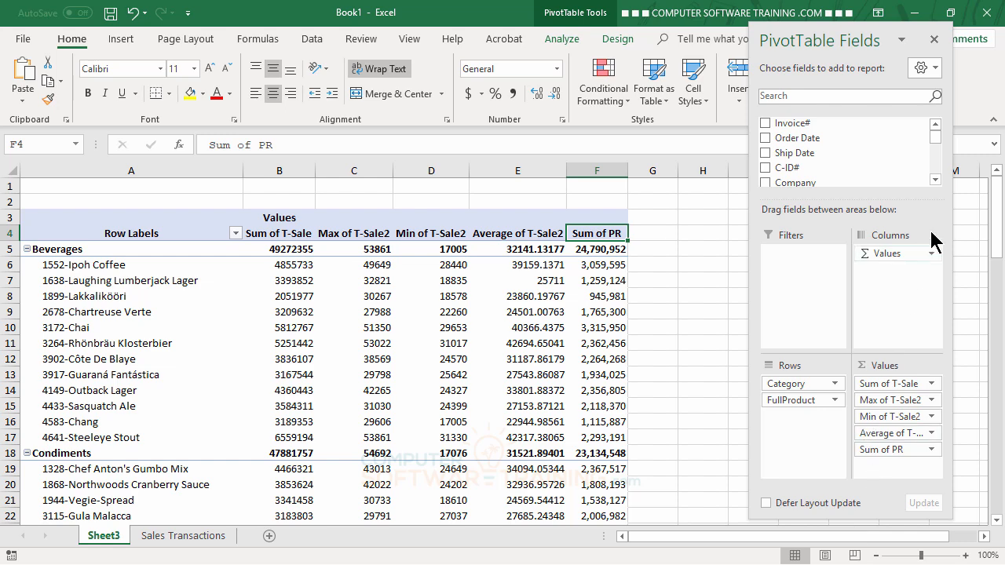
# Add T-Sale to the values a fifth time and summarize this new column by Count
pyautogui.moveTo(937, 145); pyautogui.dragTo(940, 172)
pyautogui.moveTo(819, 134); pyautogui.dragTo(909, 465)
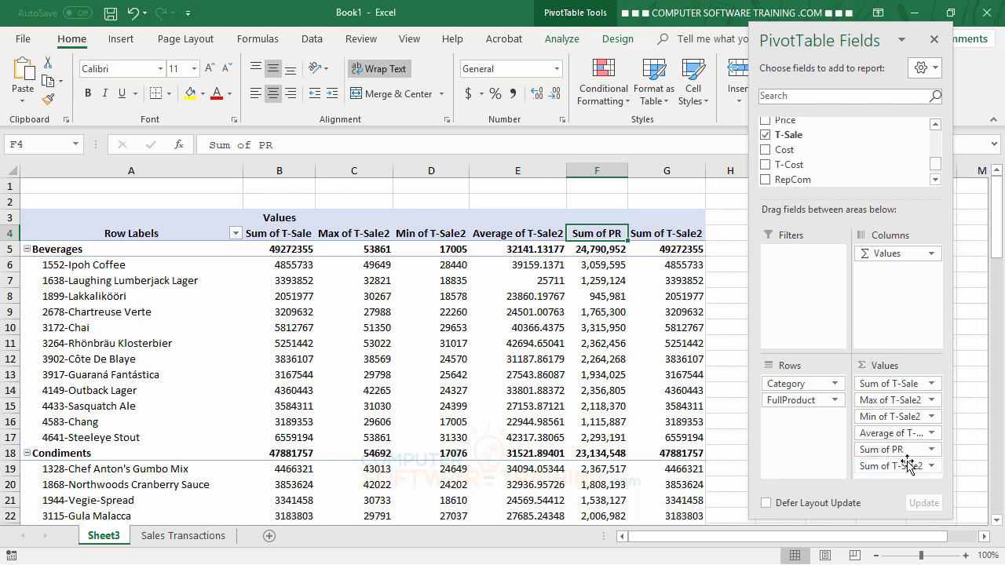
pyautogui.doubleClick(661, 234)
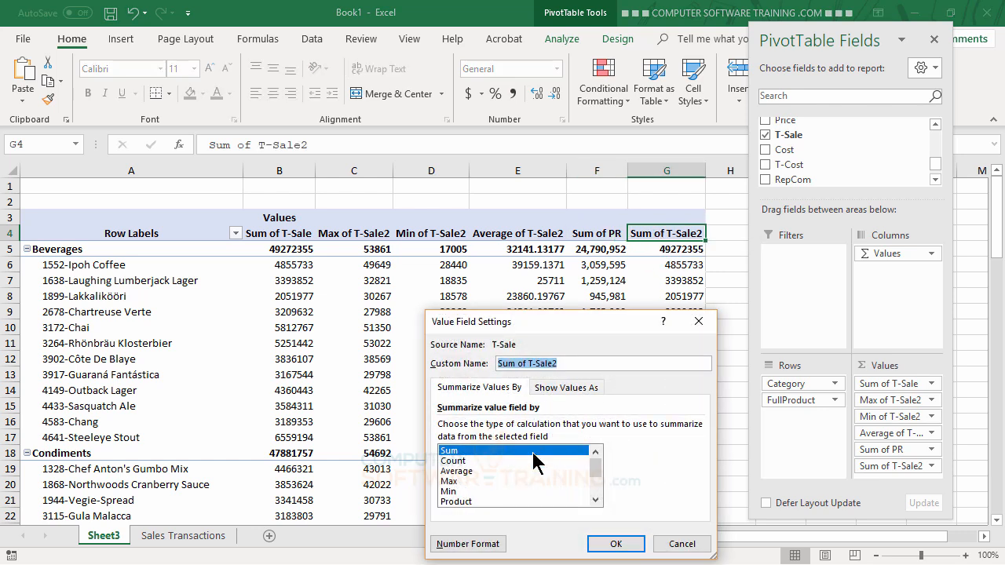
pyautogui.click(476, 462)
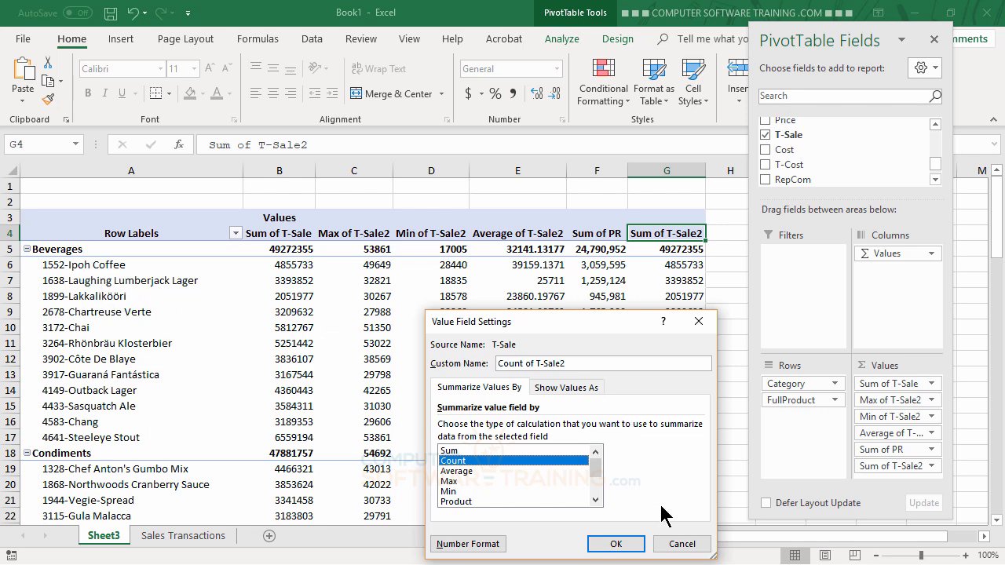
pyautogui.click(616, 544)
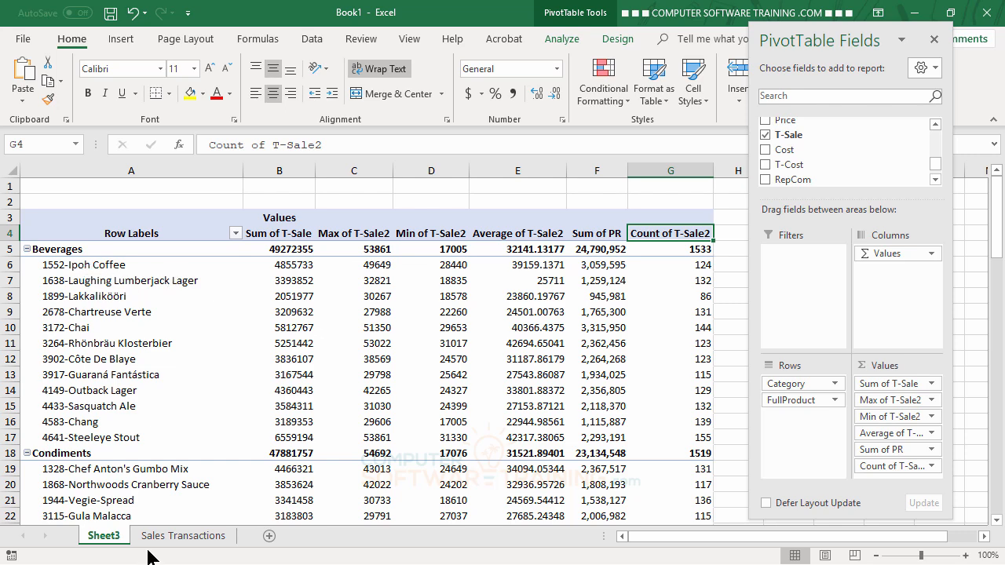
# Check the numeric columns in the Sales Transactions sheet and add the Qty field to the PivotTable values
pyautogui.click(185, 538)
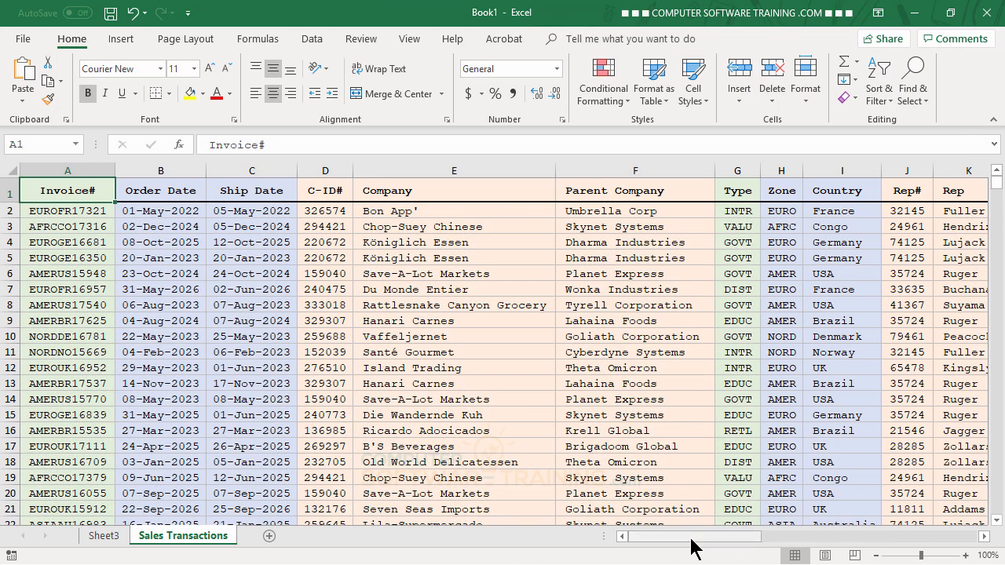
pyautogui.moveTo(692, 539); pyautogui.dragTo(926, 516)
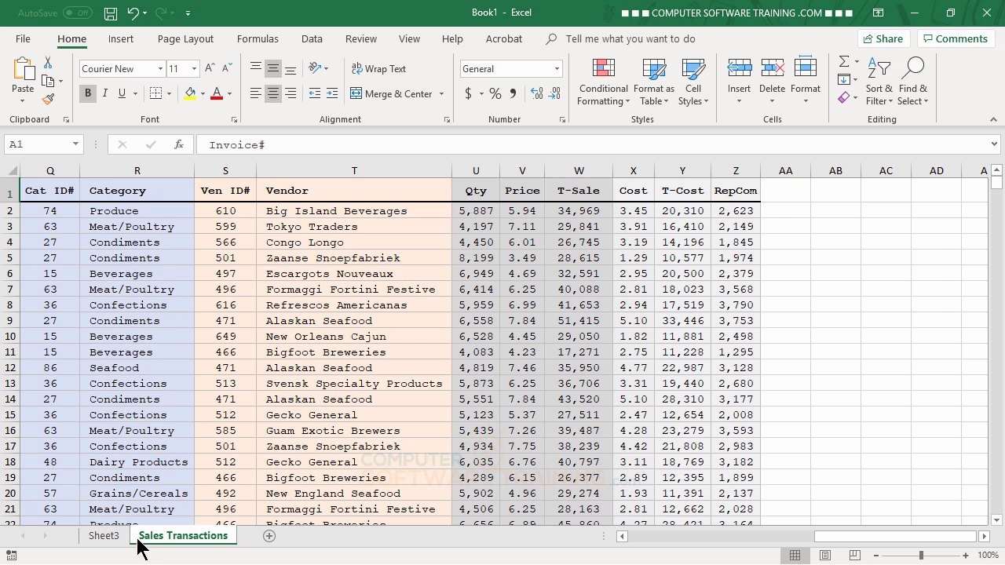
pyautogui.click(110, 536)
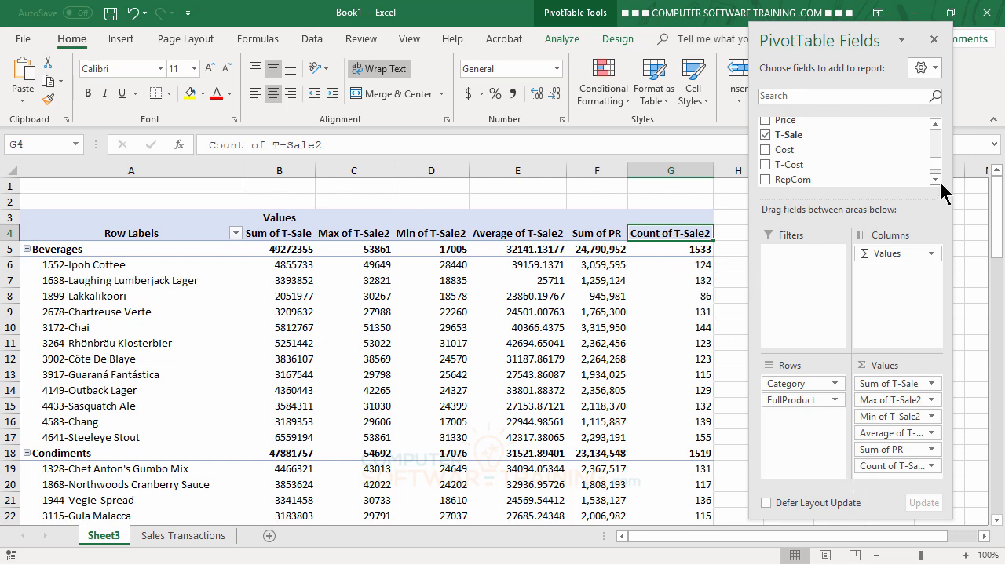
pyautogui.click(936, 125)
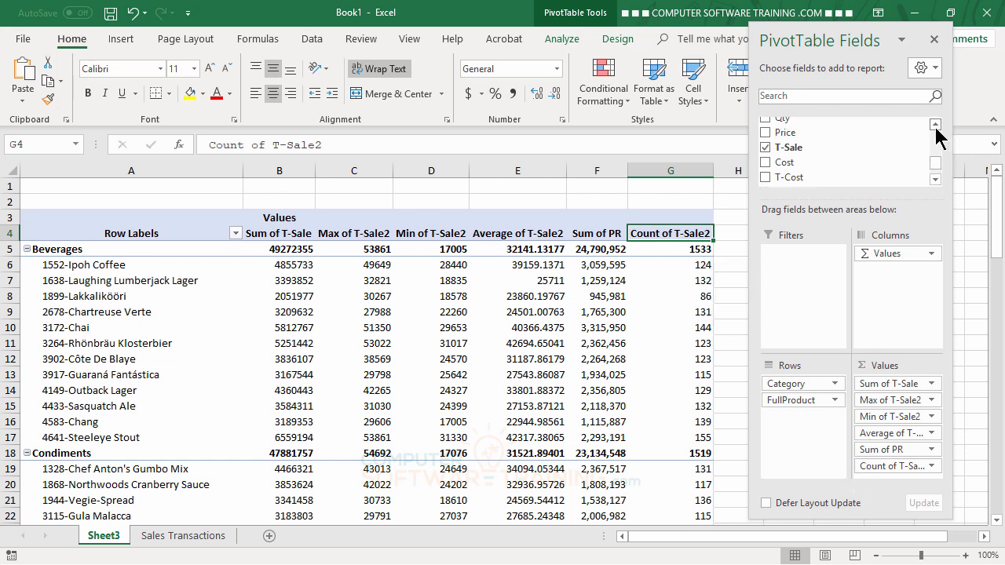
pyautogui.click(935, 126)
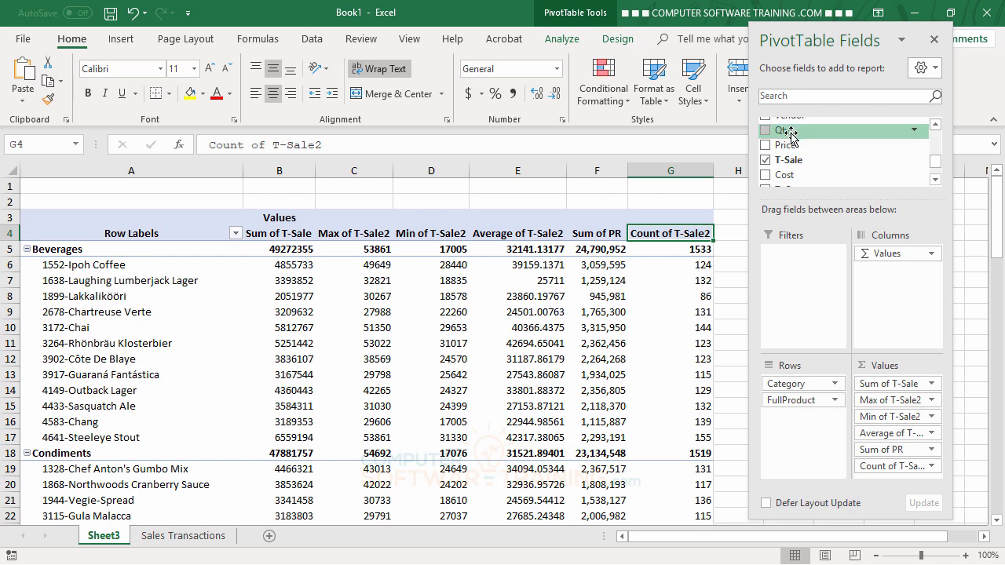
pyautogui.moveTo(789, 135); pyautogui.dragTo(886, 473)
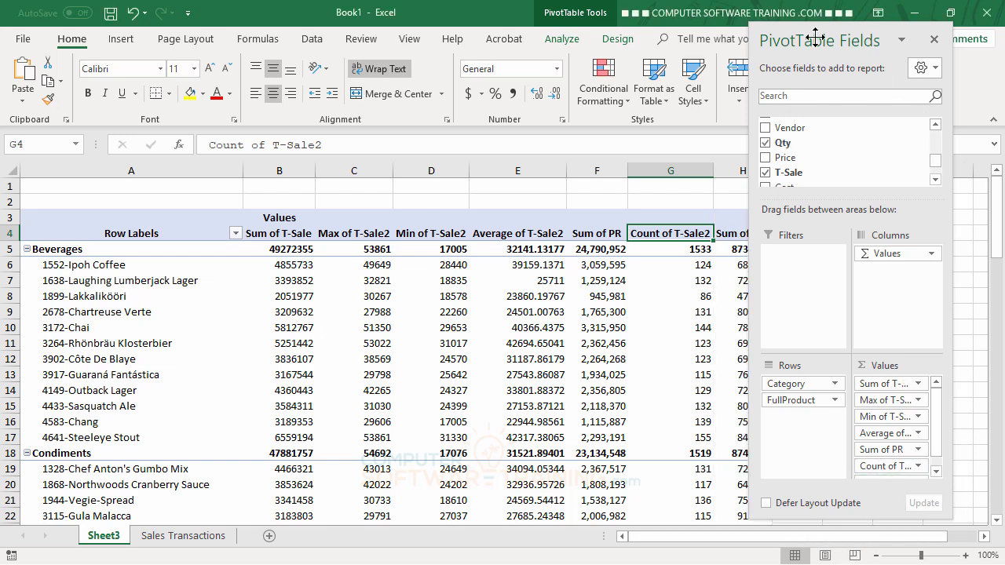
# Dock the PivotTable field list beside the worksheet and narrow it to give the table more room
pyautogui.moveTo(829, 40); pyautogui.dragTo(993, 118)
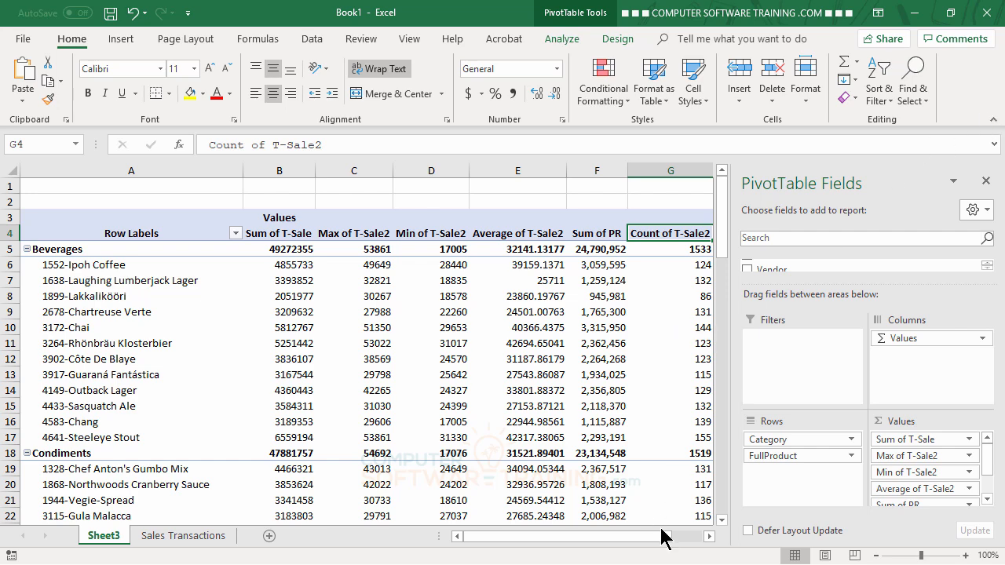
pyautogui.click(710, 537)
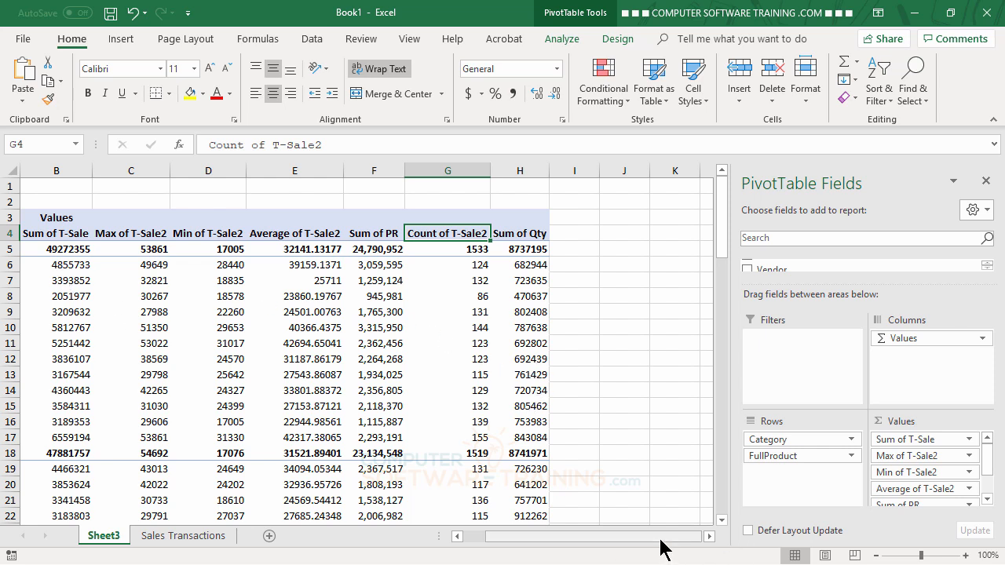
pyautogui.moveTo(661, 547)
pyautogui.mouseDown()
pyautogui.moveTo(594, 552)
pyautogui.moveTo(663, 550)
pyautogui.mouseUp()
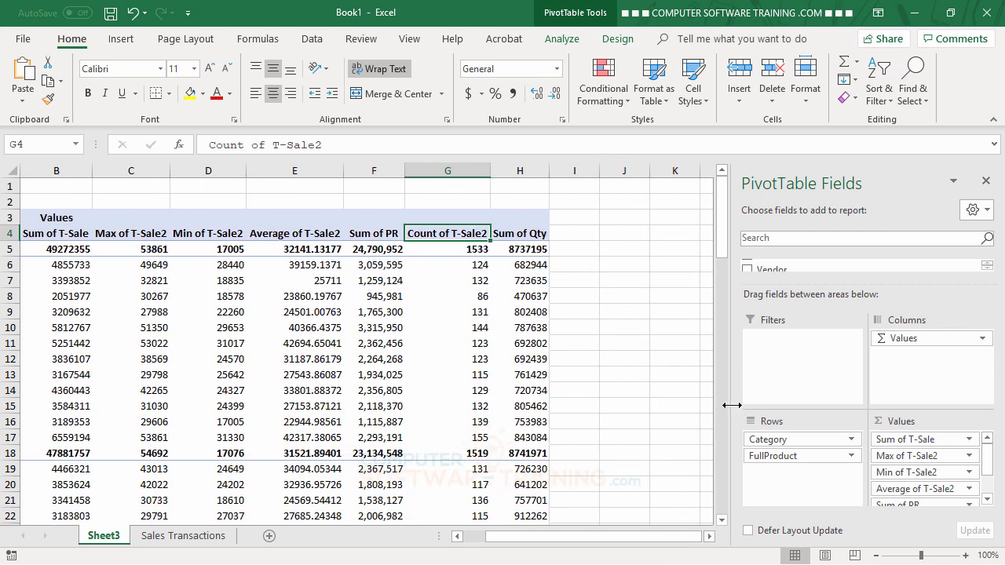
pyautogui.moveTo(733, 408); pyautogui.dragTo(778, 407)
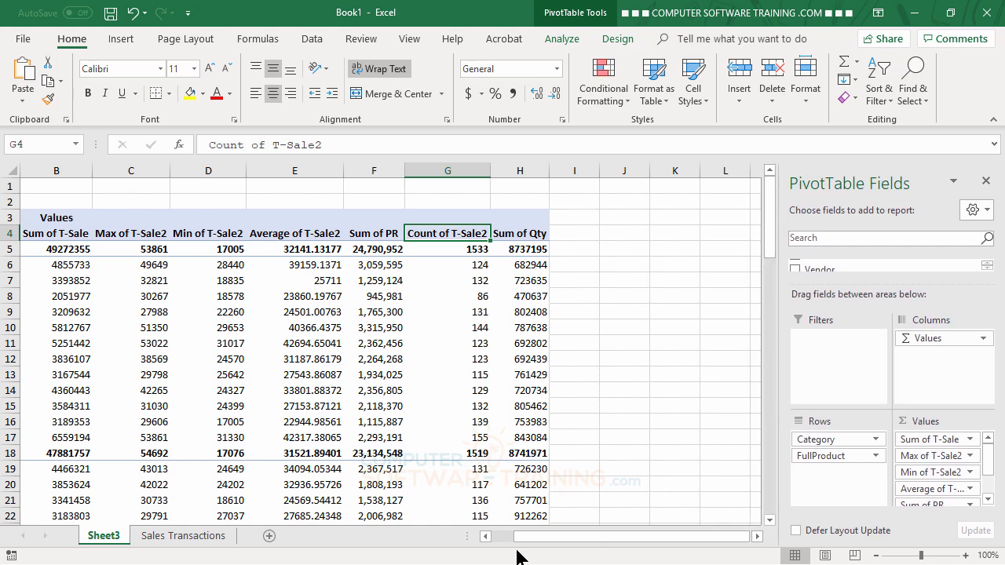
pyautogui.moveTo(515, 540)
pyautogui.mouseDown()
pyautogui.moveTo(541, 537)
pyautogui.moveTo(501, 548)
pyautogui.mouseUp()
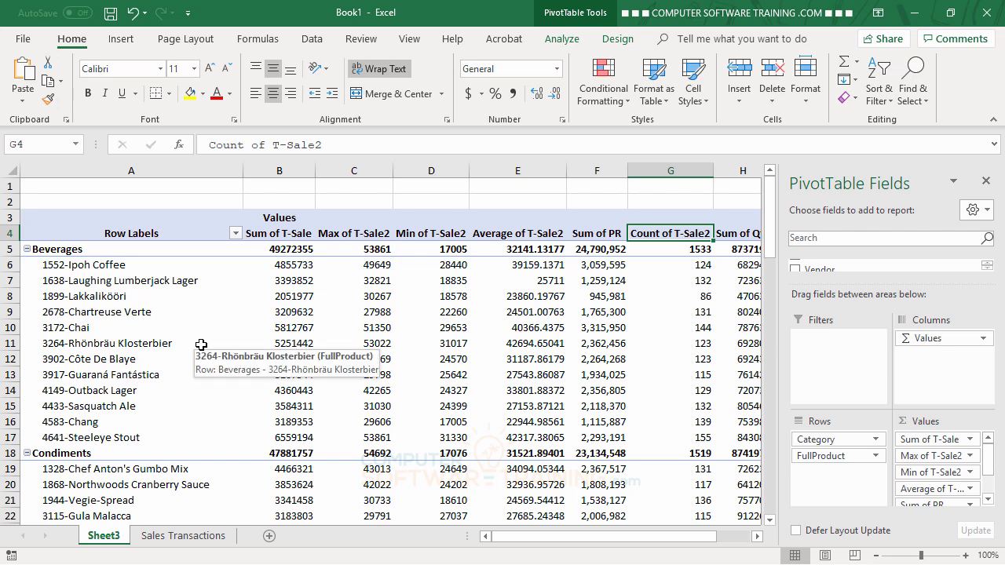
pyautogui.moveTo(743, 253)
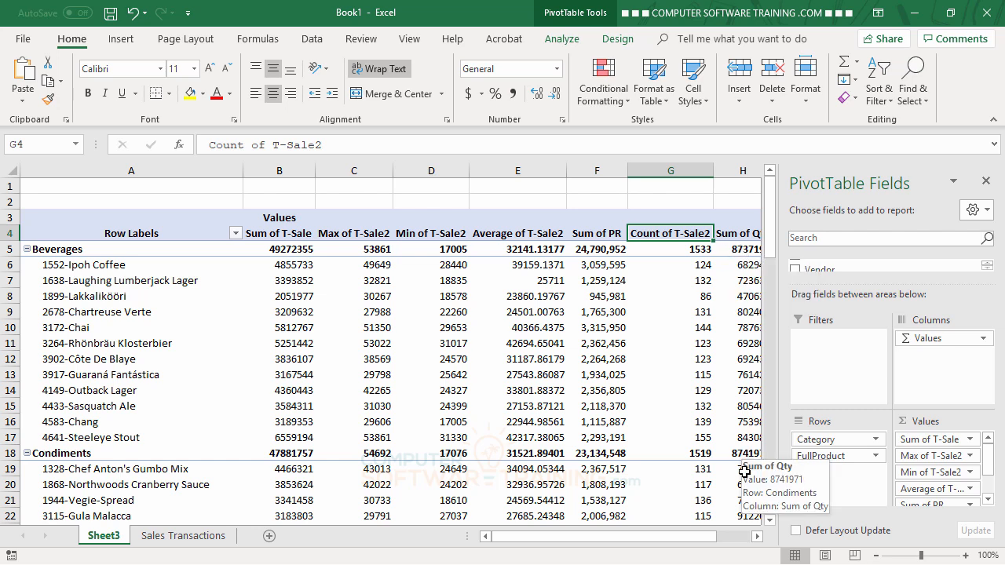
pyautogui.moveTo(694, 537); pyautogui.dragTo(699, 542)
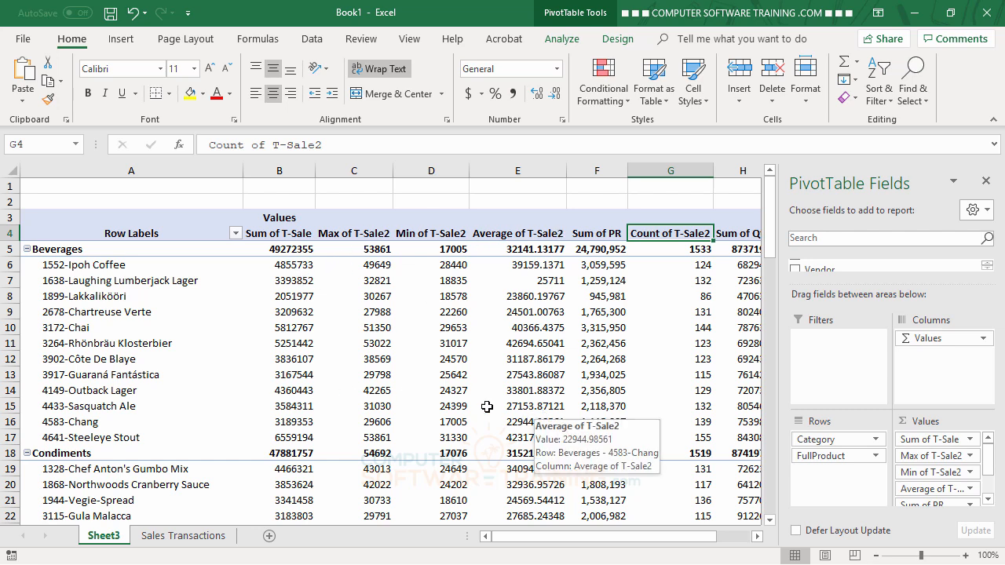
# Rename the Sum of T-Sale column to Revenue and format it as Number with a thousands separator and zero decimals
pyautogui.doubleClick(274, 234)
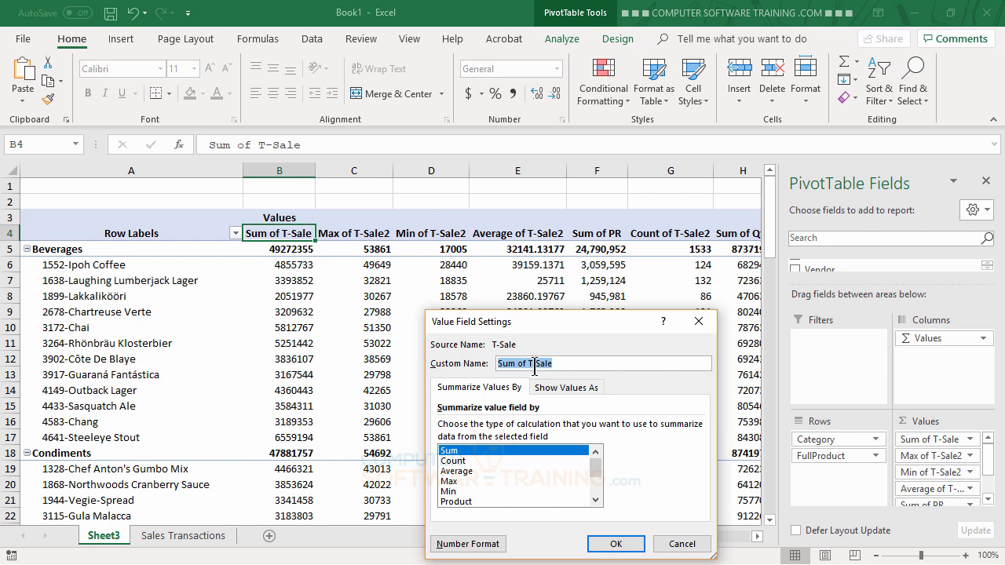
pyautogui.write('Revenue')
pyautogui.click(468, 545)
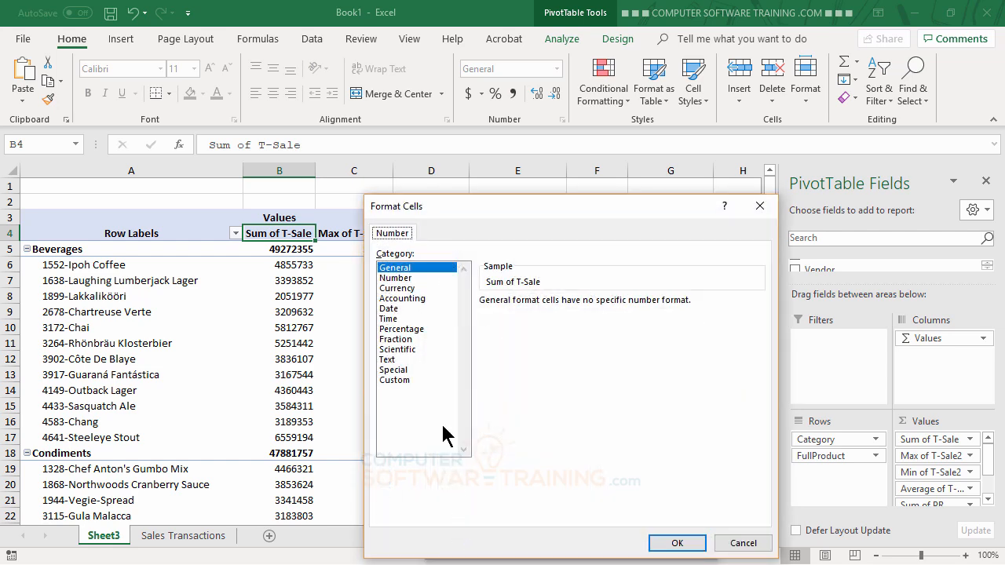
pyautogui.click(389, 278)
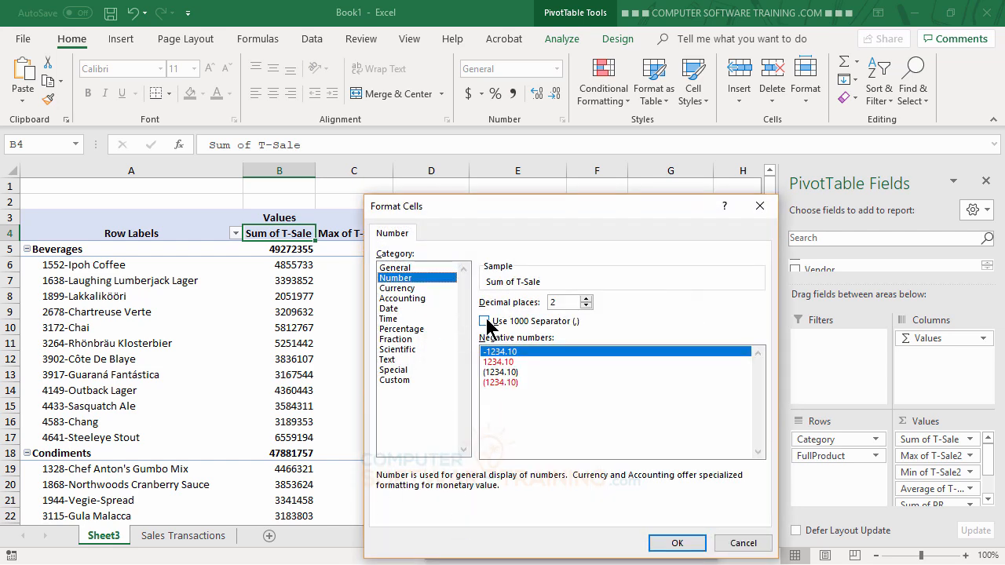
pyautogui.click(485, 321)
pyautogui.click(586, 307)
pyautogui.click(586, 306)
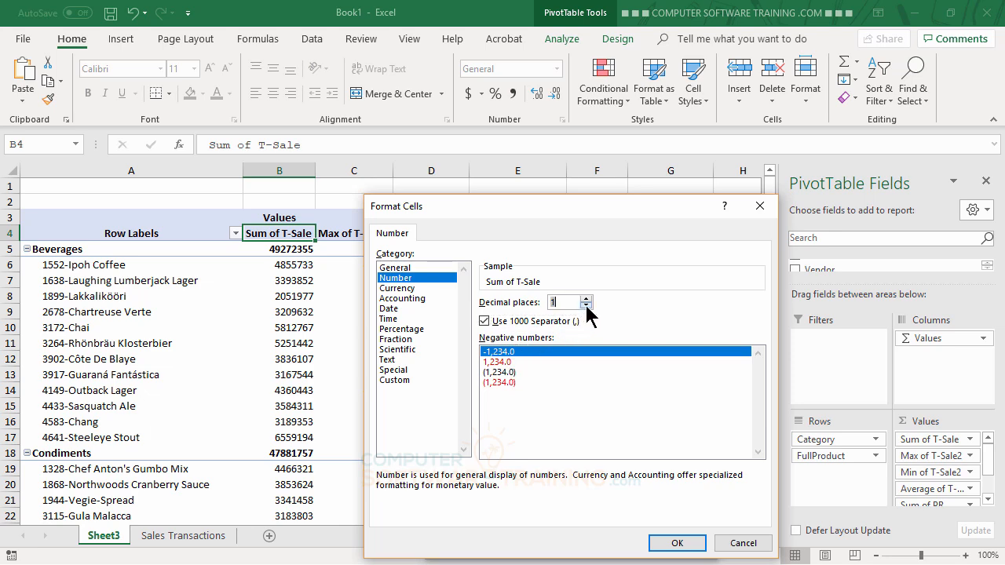
pyautogui.click(677, 544)
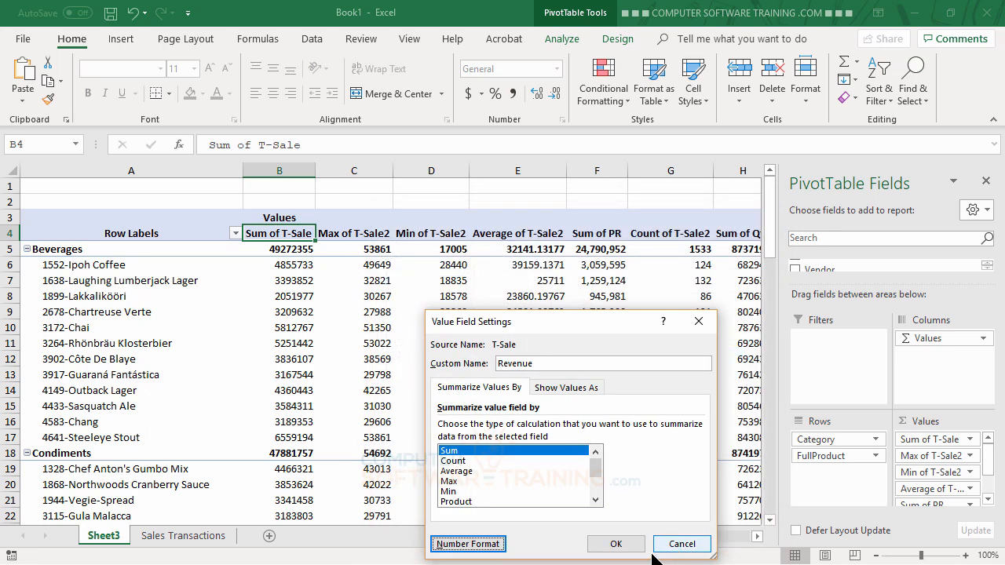
pyautogui.click(622, 545)
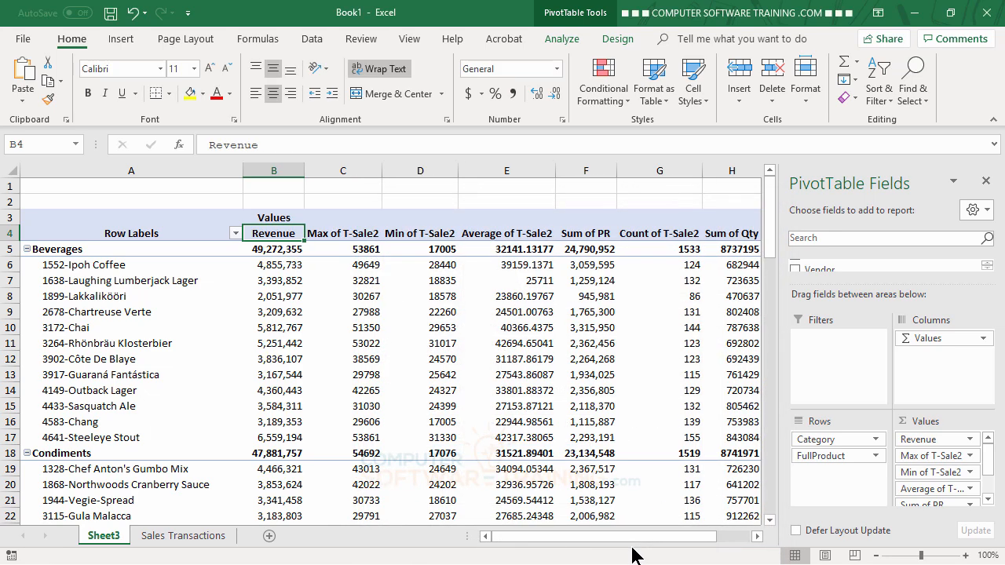
# Rename the Max of T-Sale2 column to Hi and format it as Number with a thousands separator and zero decimals
pyautogui.doubleClick(338, 232)
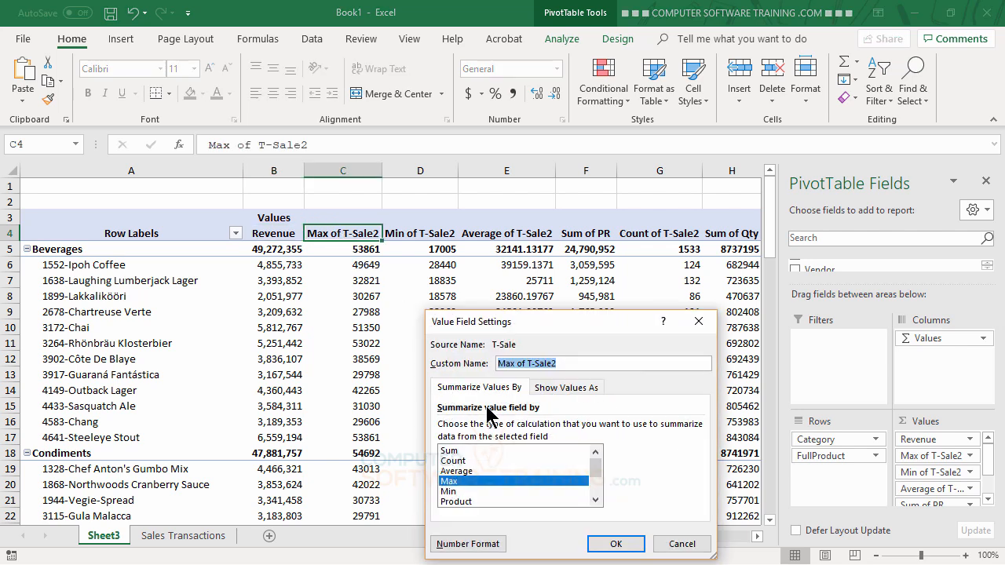
pyautogui.write('Hi')
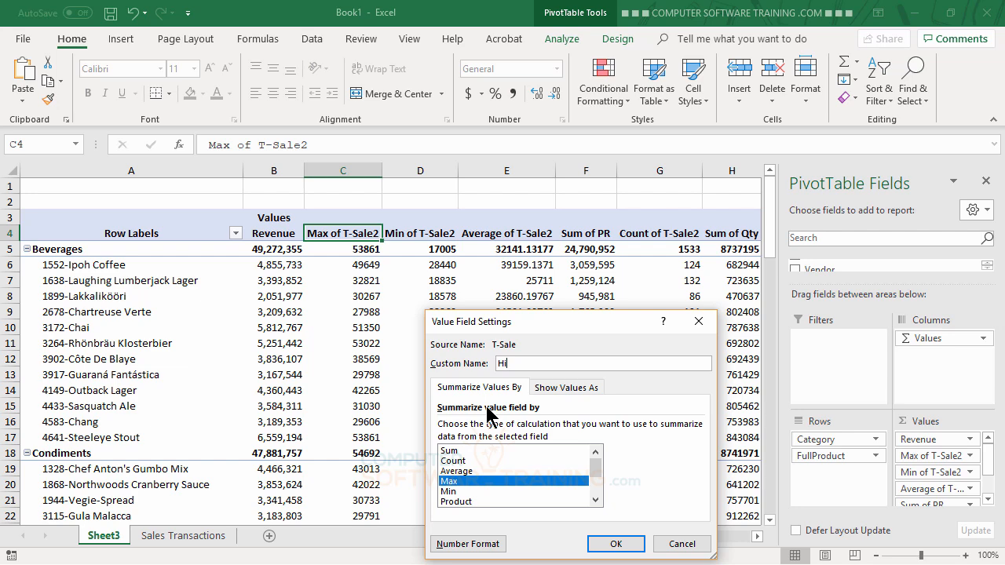
pyautogui.click(468, 544)
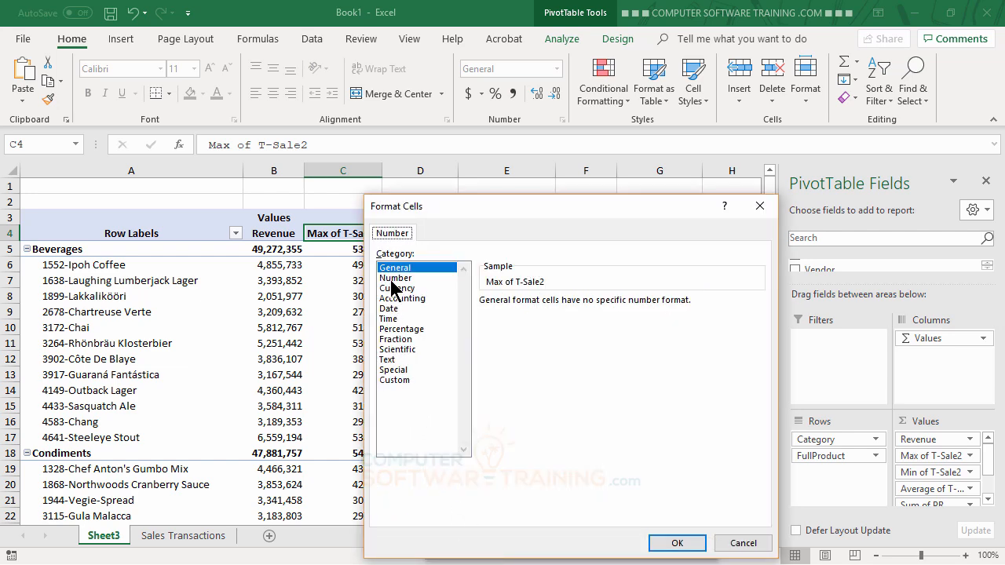
pyautogui.click(392, 278)
pyautogui.click(484, 321)
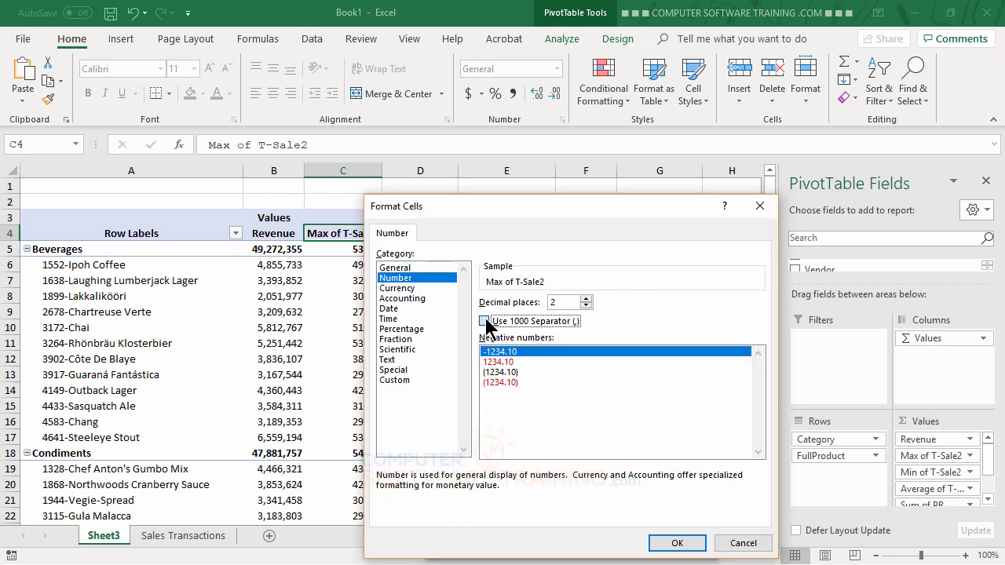
pyautogui.click(586, 305)
pyautogui.click(586, 305)
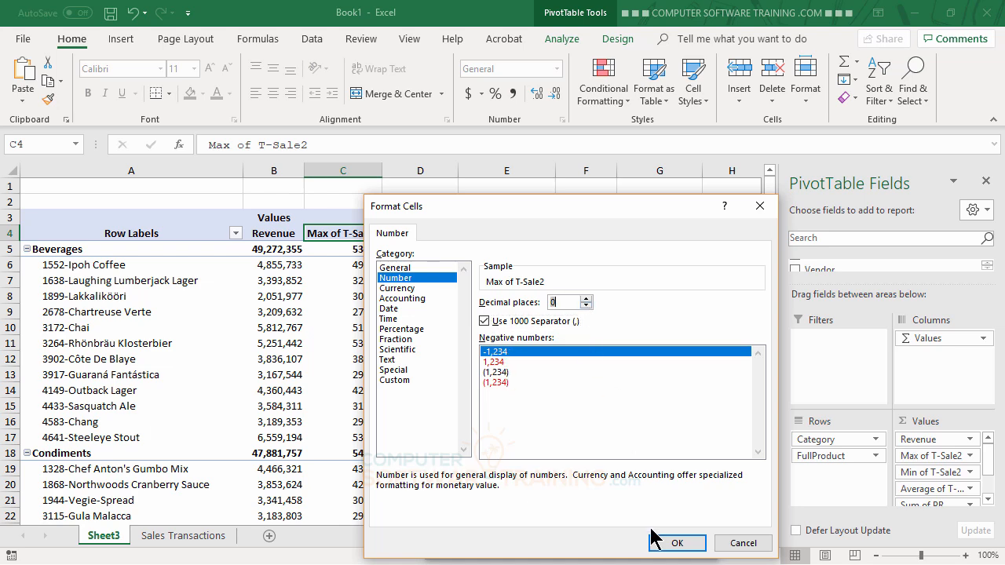
pyautogui.click(675, 544)
pyautogui.click(633, 544)
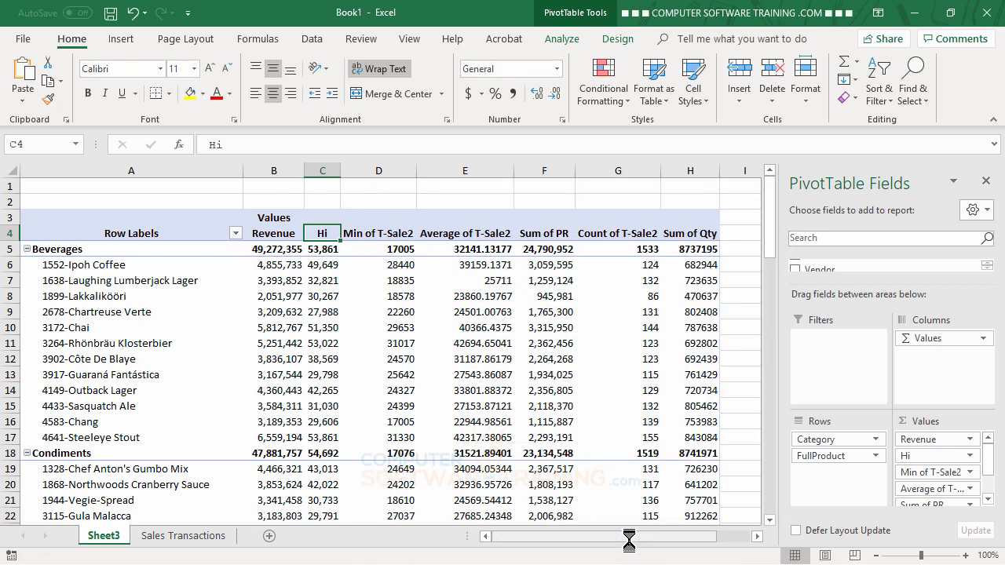
# Rename the Min of T-Sale2 column to Low and format it as Number with a thousands separator and zero decimals
pyautogui.click(379, 234)
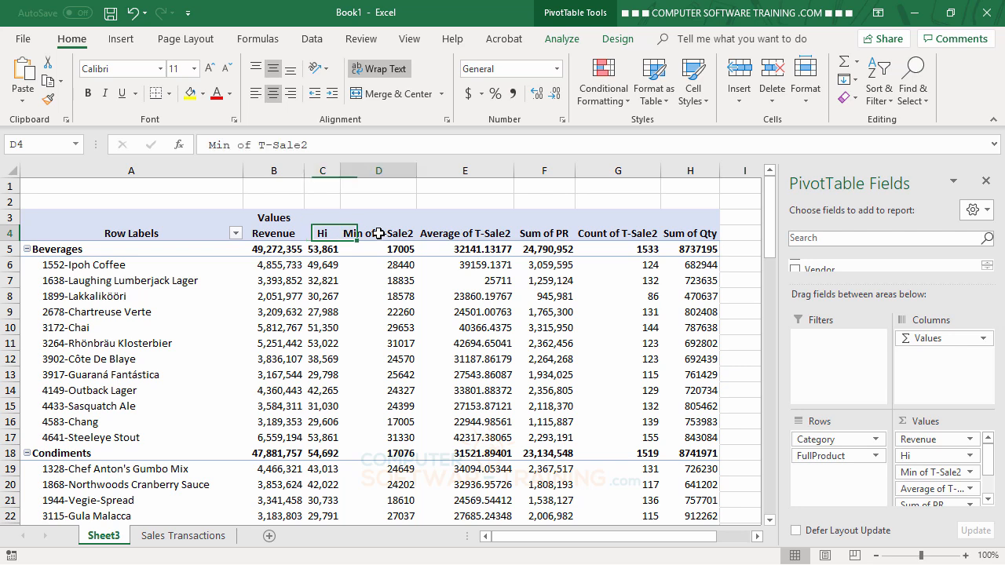
pyautogui.doubleClick(378, 233)
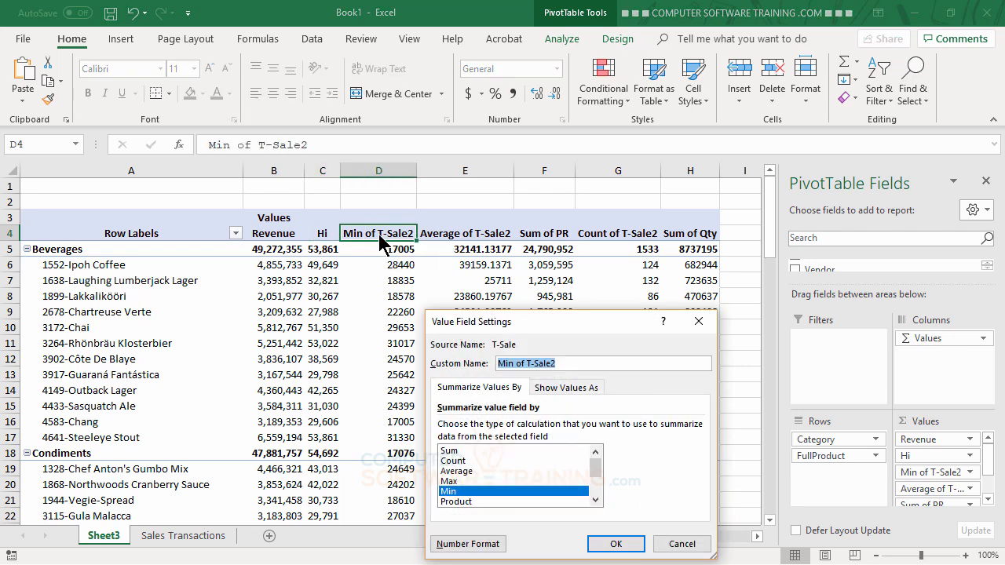
pyautogui.write('Low')
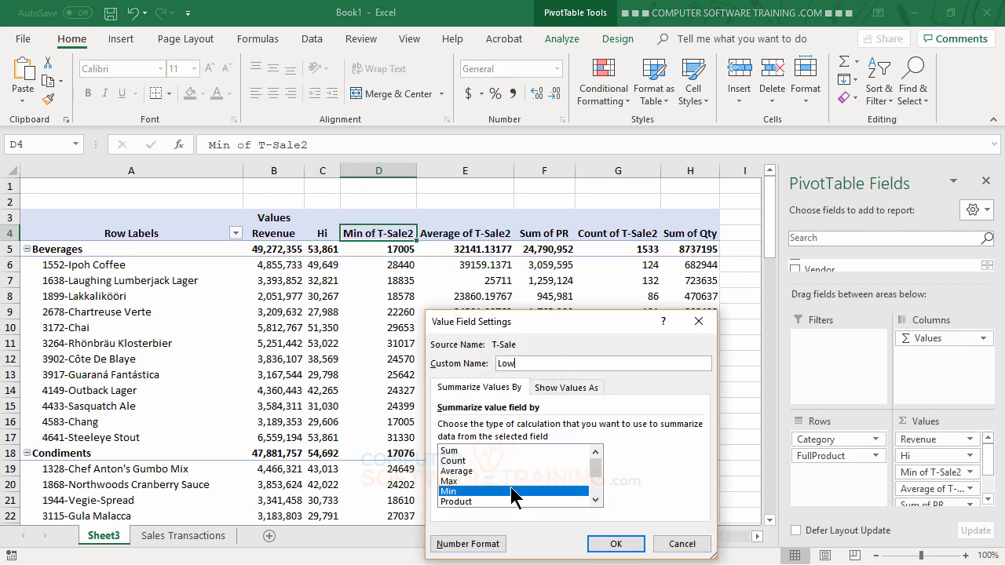
pyautogui.click(471, 544)
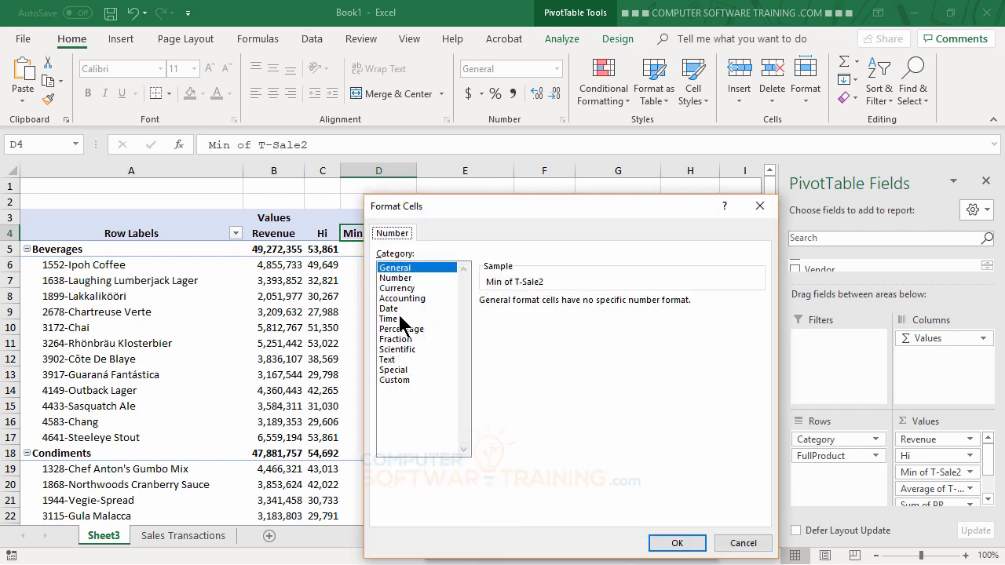
pyautogui.click(398, 278)
pyautogui.click(485, 321)
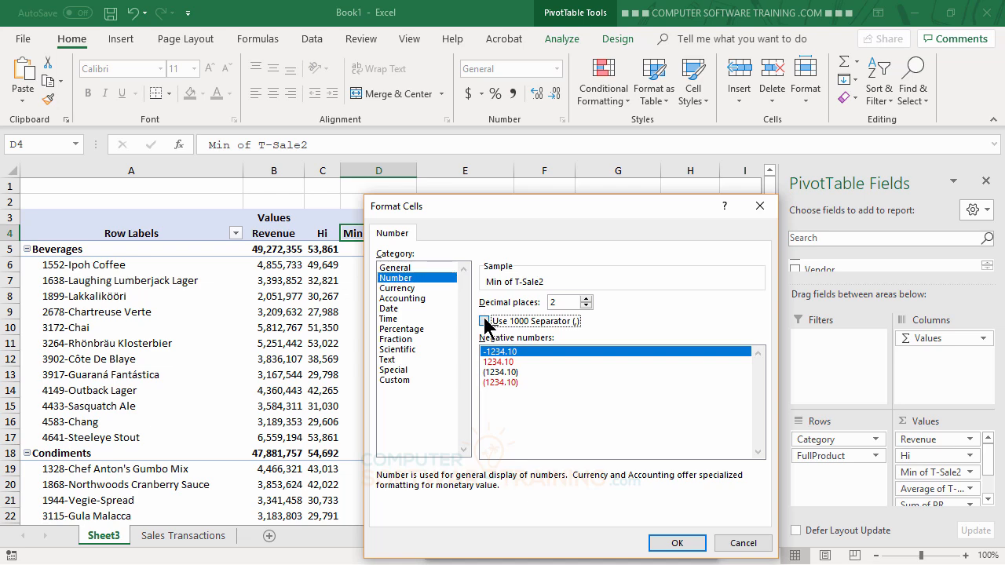
pyautogui.click(586, 305)
pyautogui.click(586, 306)
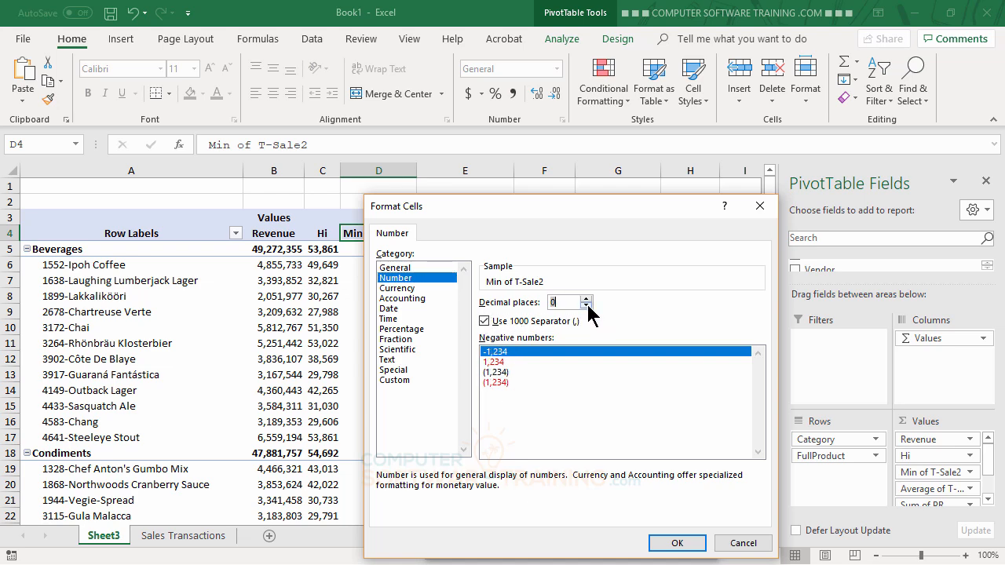
pyautogui.click(668, 544)
pyautogui.click(633, 545)
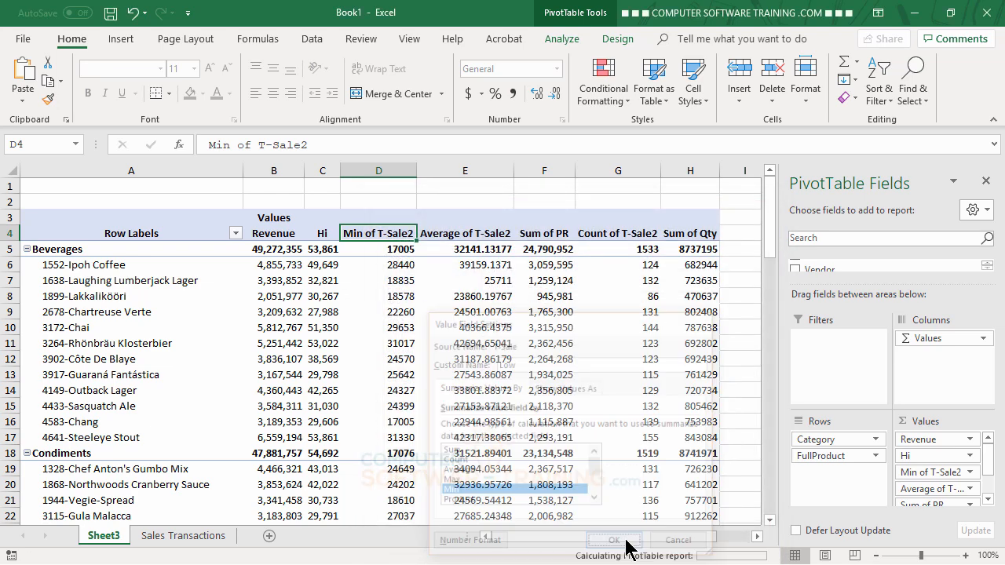
# Rename the Average of T-Sale2 column to Avg Sale and format it as Number with zero decimals and a thousands separator
pyautogui.doubleClick(416, 233)
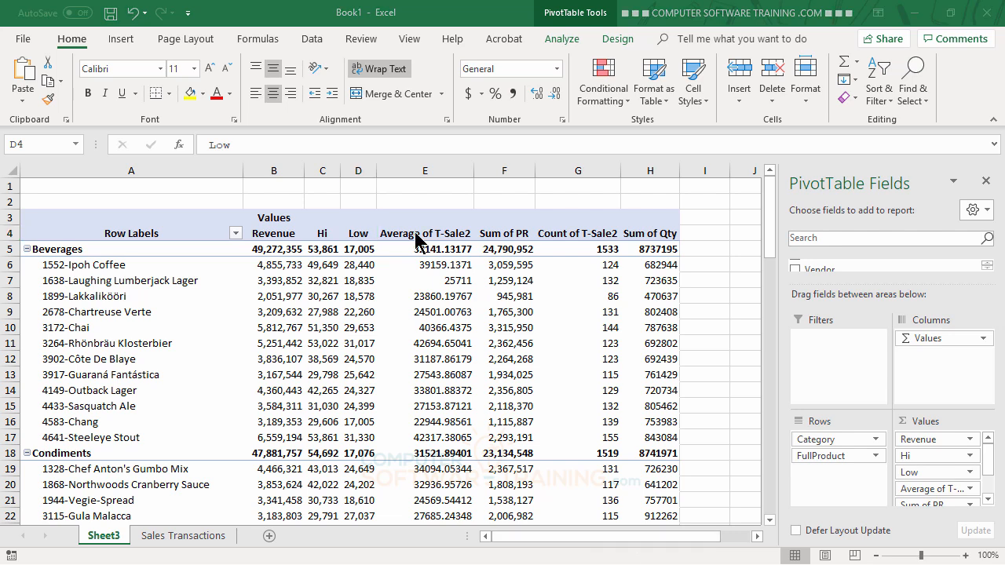
pyautogui.click(408, 234)
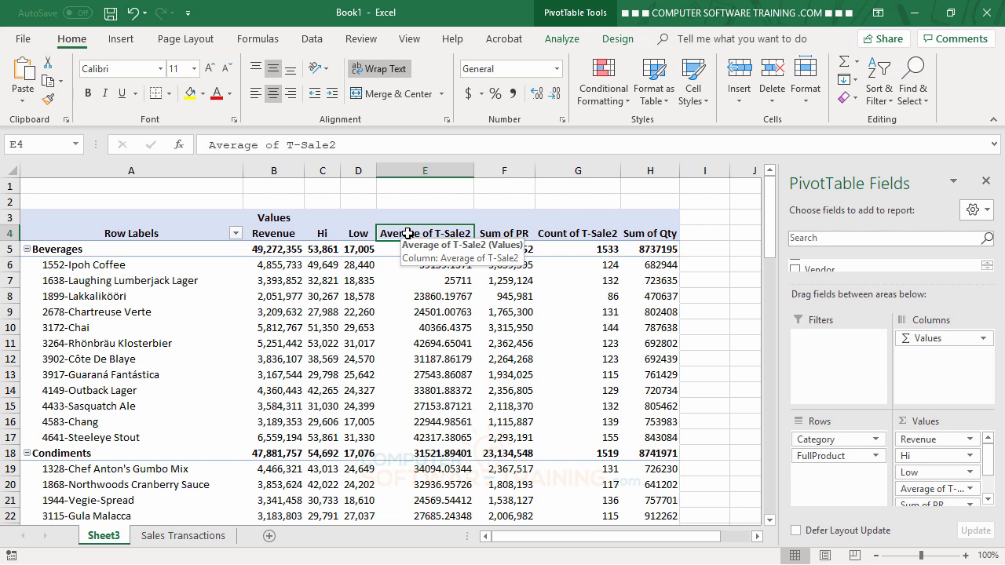
pyautogui.doubleClick(408, 233)
pyautogui.write('Avg Sale')
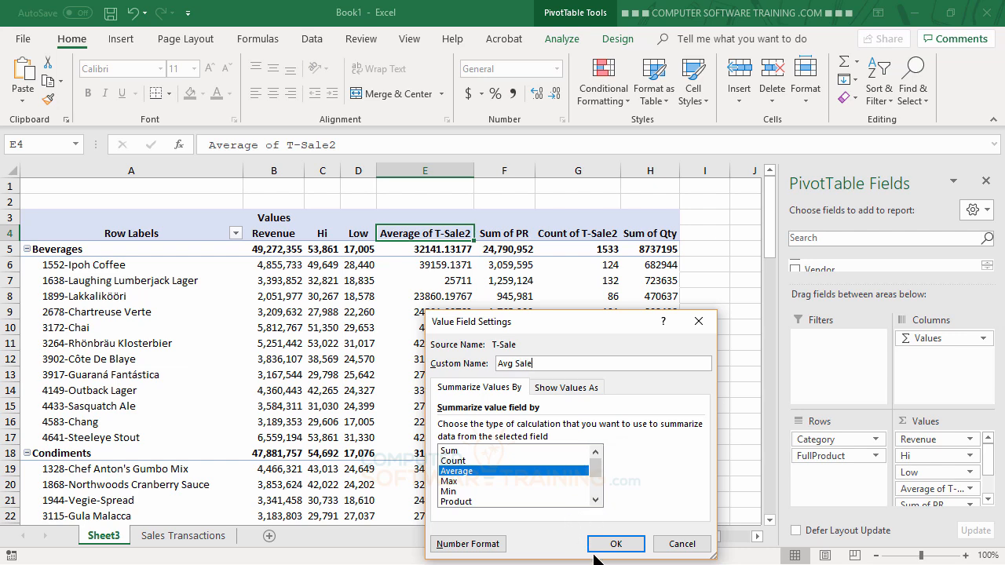
pyautogui.click(464, 545)
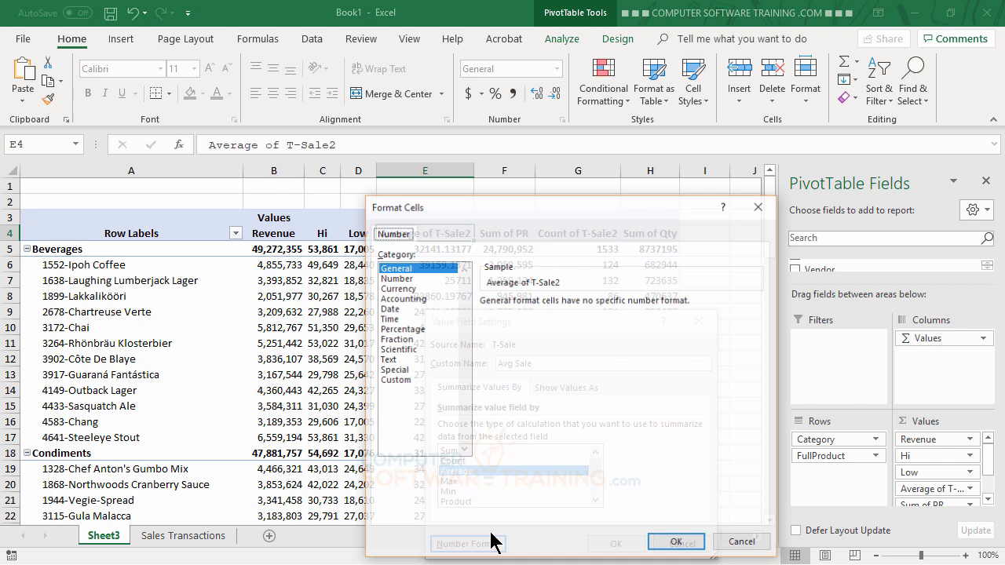
pyautogui.click(408, 279)
pyautogui.click(586, 306)
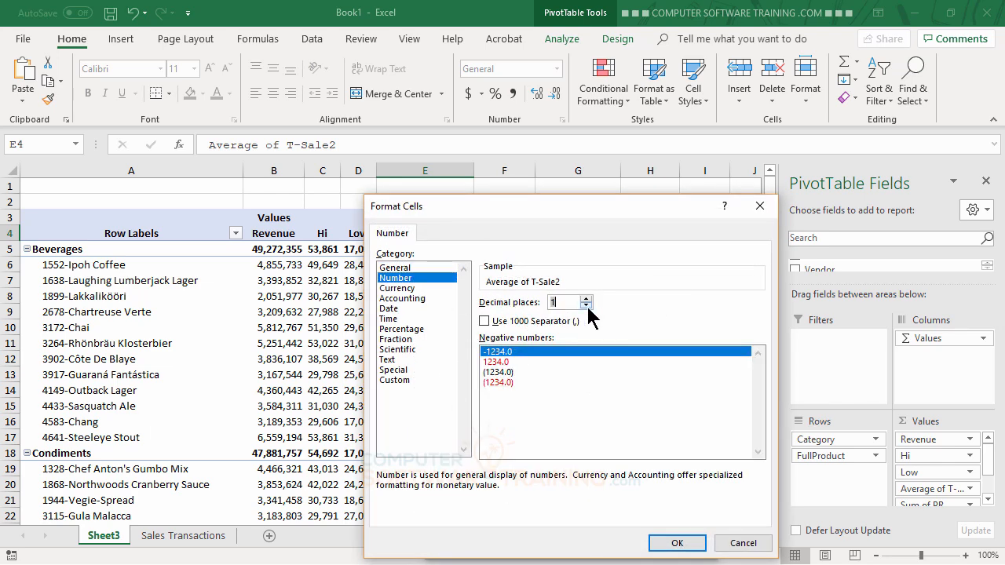
pyautogui.click(586, 305)
pyautogui.click(485, 321)
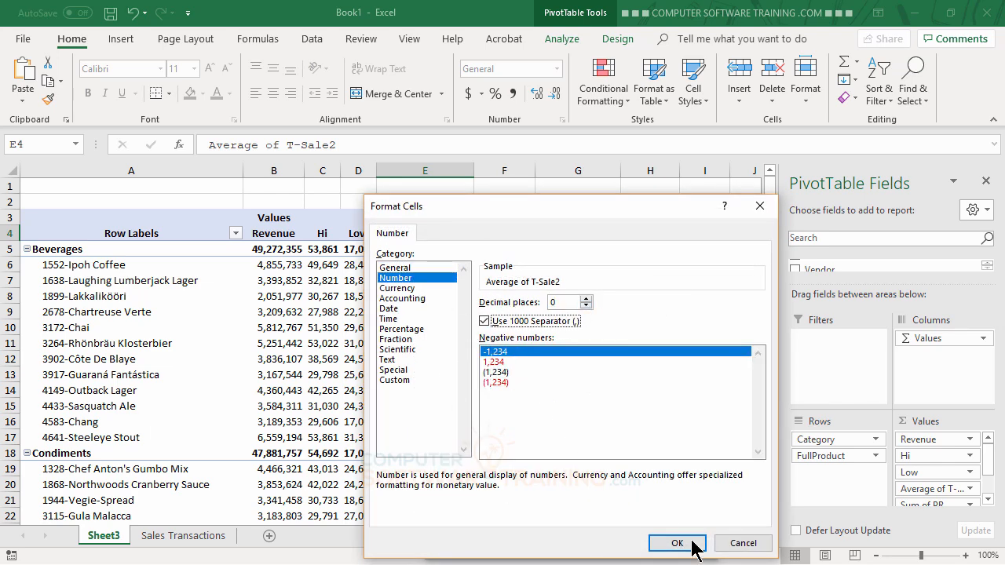
pyautogui.click(677, 543)
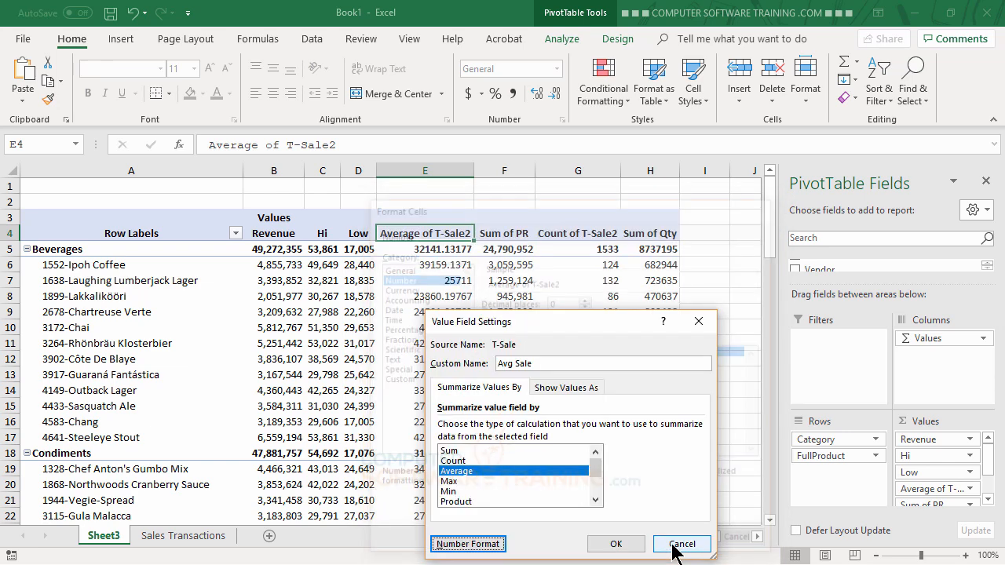
pyautogui.click(611, 544)
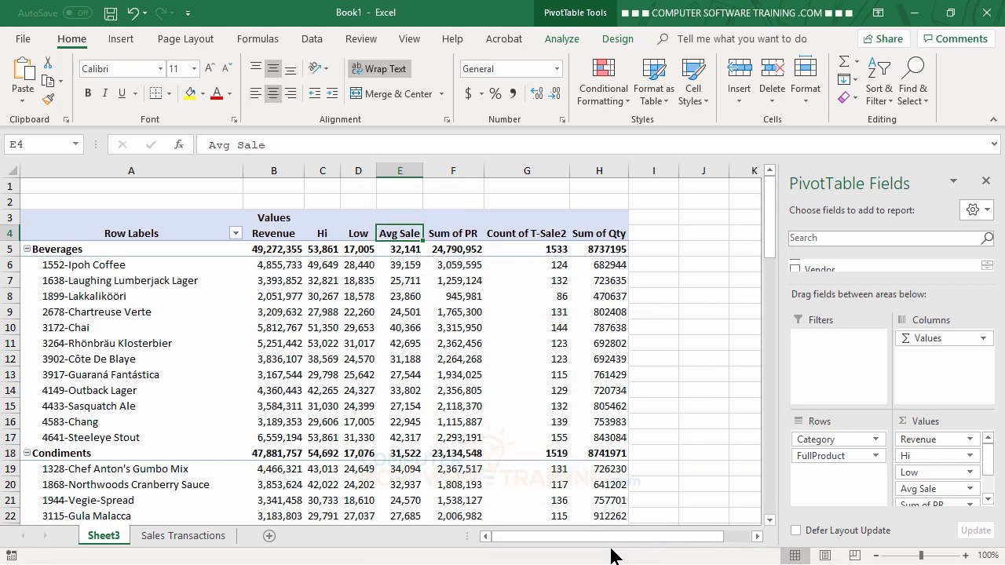
# Rename the Sum of PR column to Profit and check its number format
pyautogui.doubleClick(454, 236)
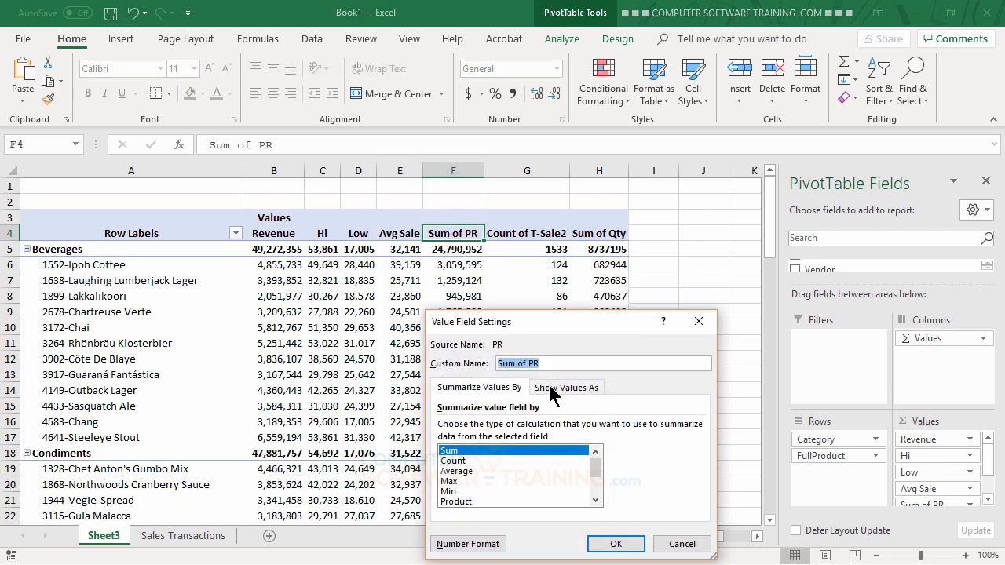
pyautogui.write('Profit')
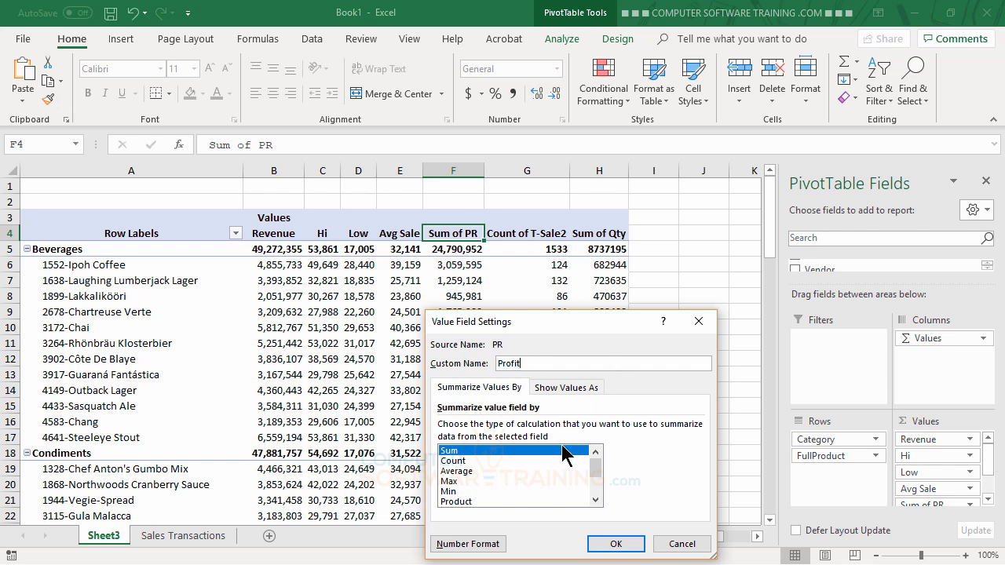
pyautogui.click(487, 543)
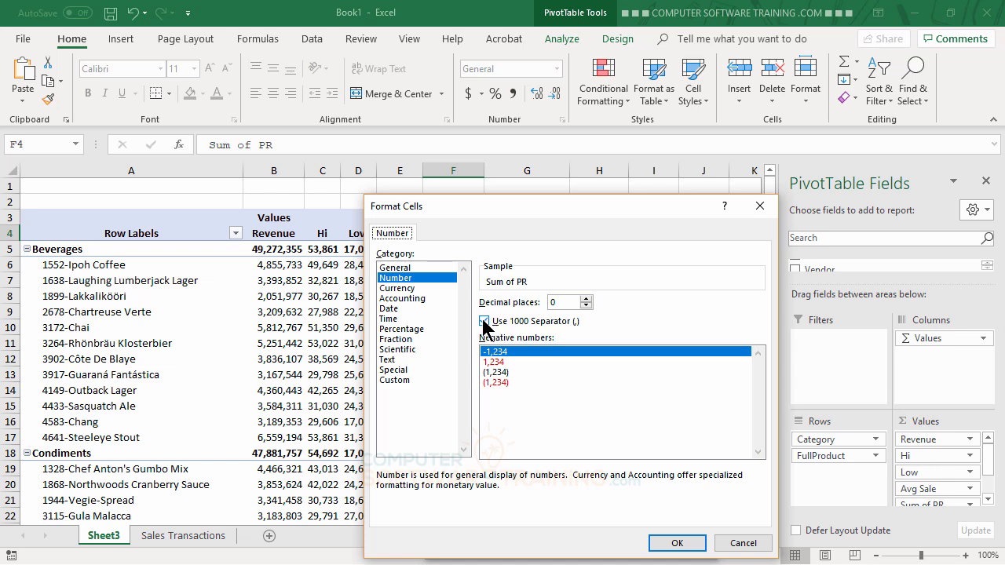
pyautogui.click(677, 545)
pyautogui.click(624, 544)
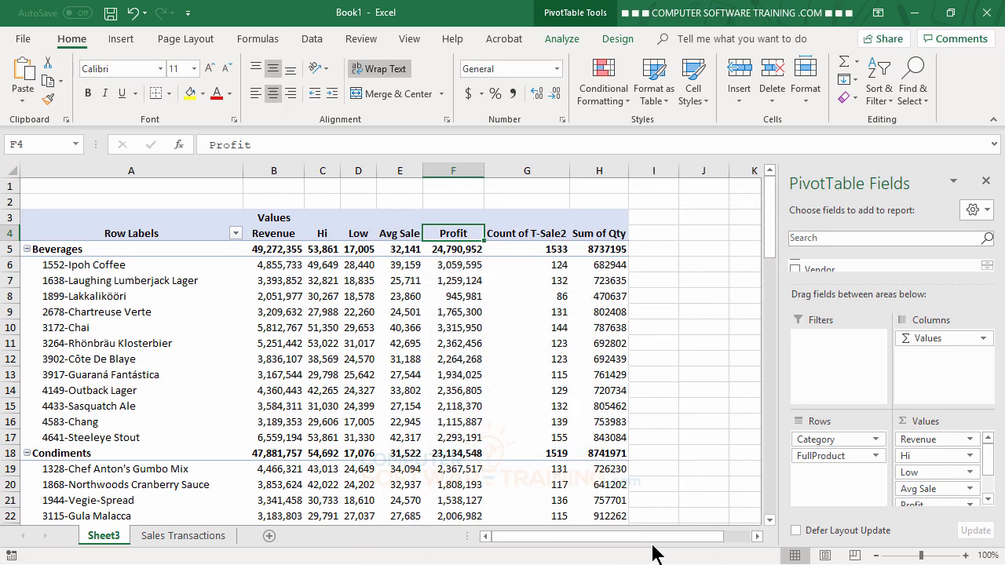
# Rename the Count of T-Sale2 column to # Trans and format it as Number with a thousands separator and zero decimals
pyautogui.doubleClick(519, 234)
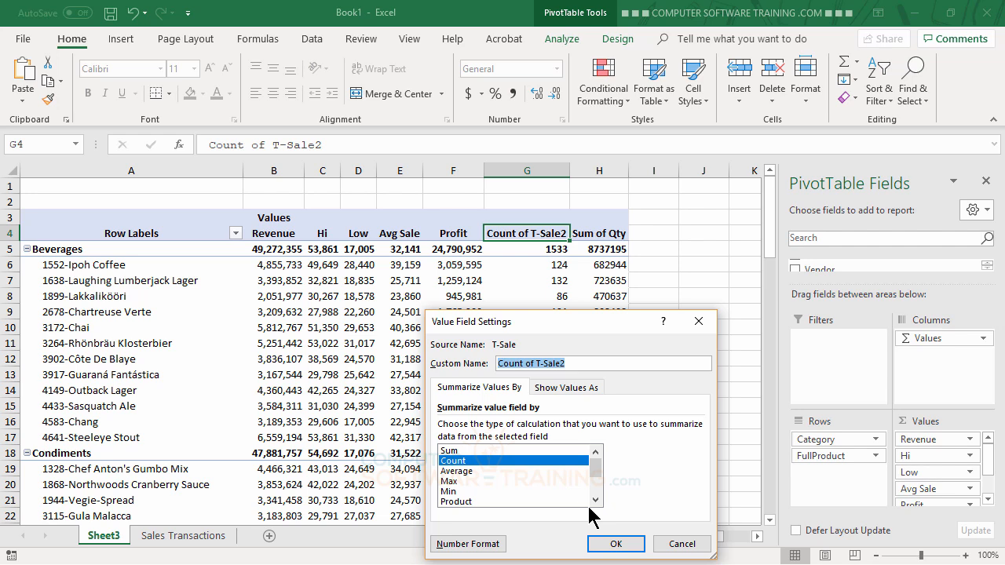
pyautogui.write('# Trans')
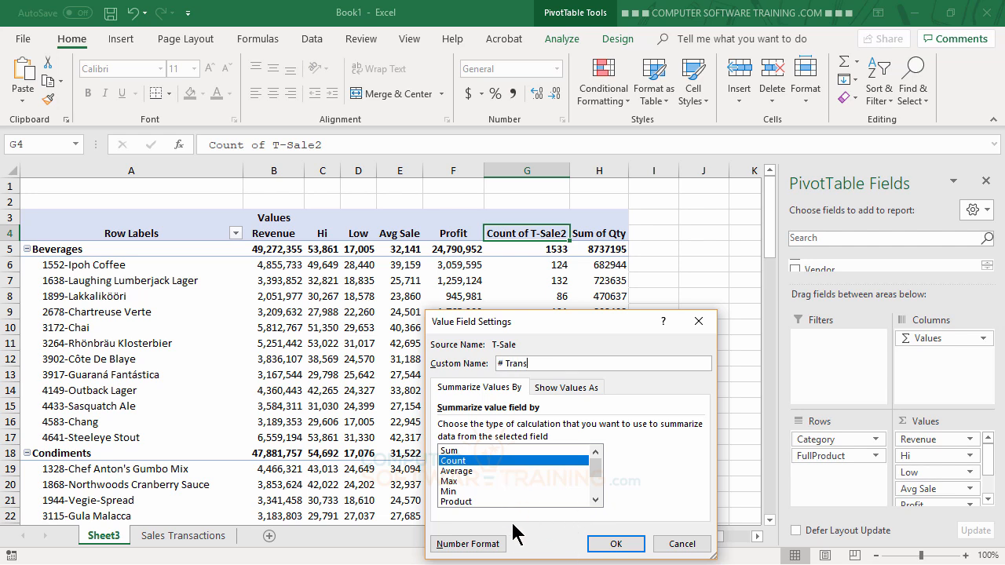
pyautogui.click(471, 544)
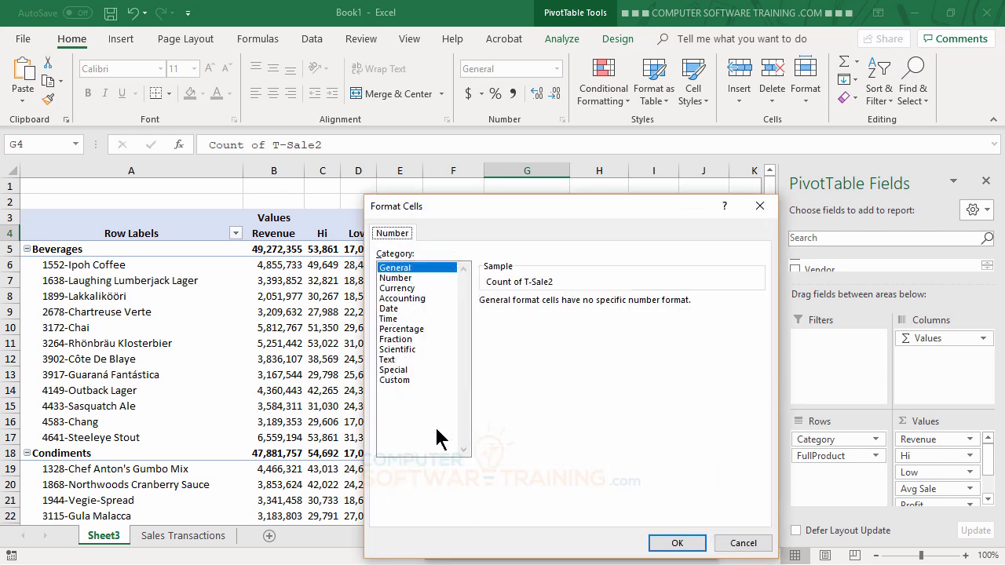
pyautogui.click(399, 279)
pyautogui.click(483, 321)
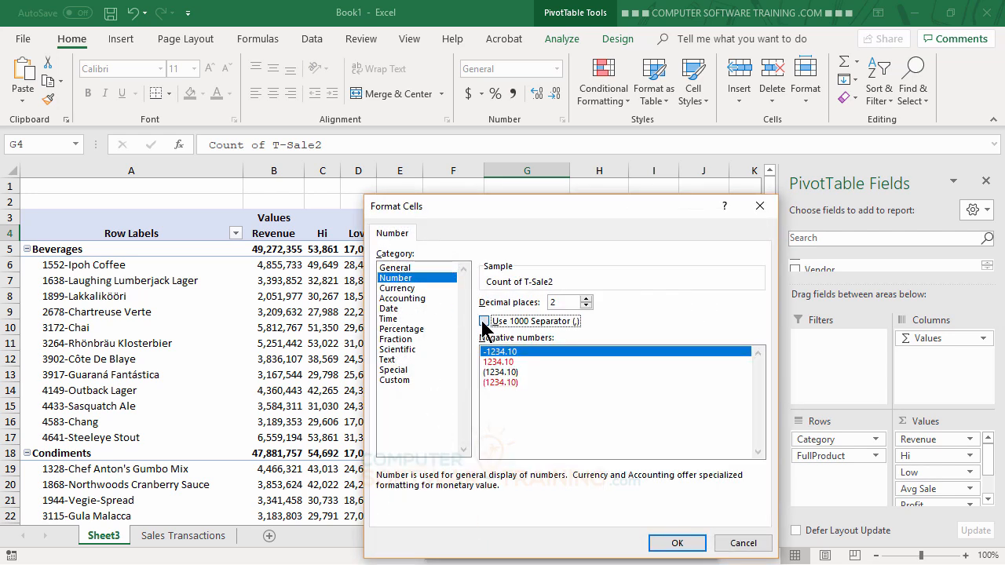
pyautogui.click(585, 306)
pyautogui.click(585, 305)
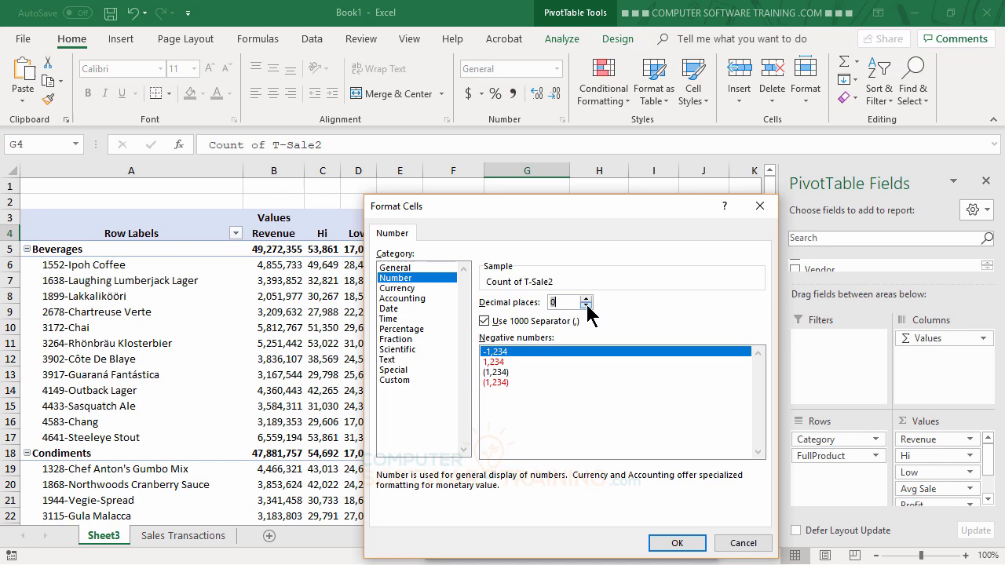
pyautogui.click(677, 543)
pyautogui.click(625, 546)
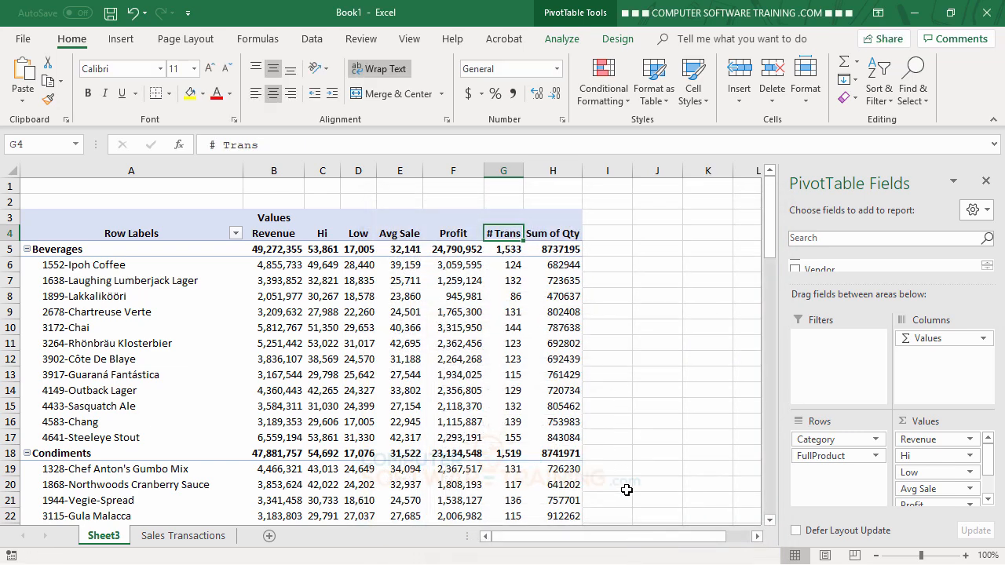
# Rename the Sum of Qty column to # Sold and format it as Number with a thousands separator and zero decimals
pyautogui.doubleClick(553, 233)
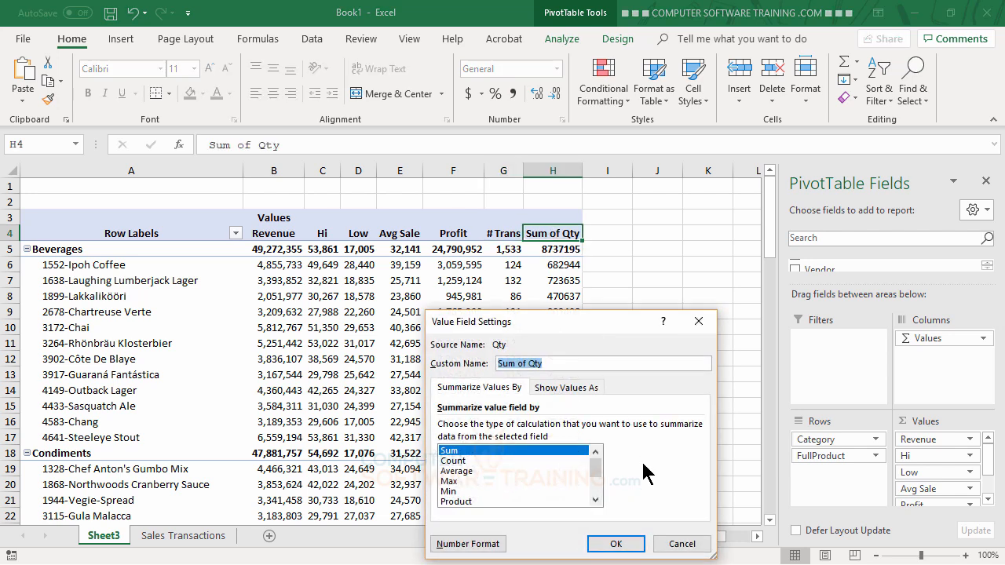
pyautogui.write('# Sold')
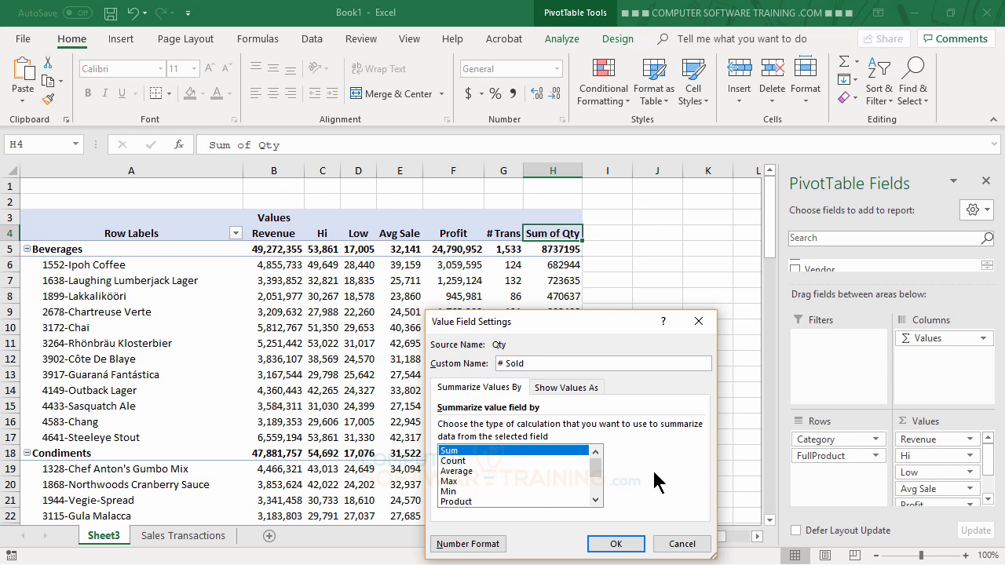
pyautogui.click(468, 544)
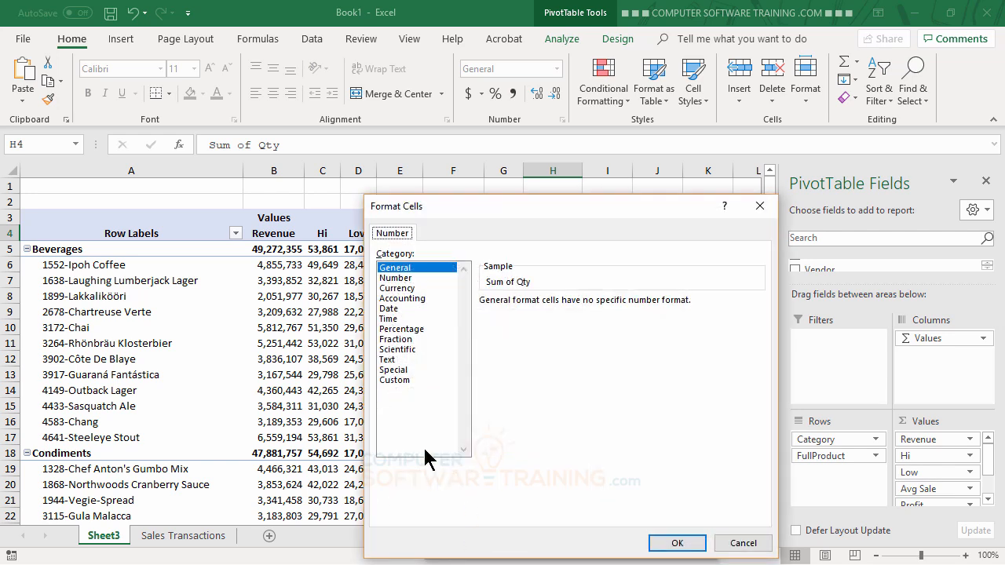
pyautogui.click(395, 278)
pyautogui.click(484, 321)
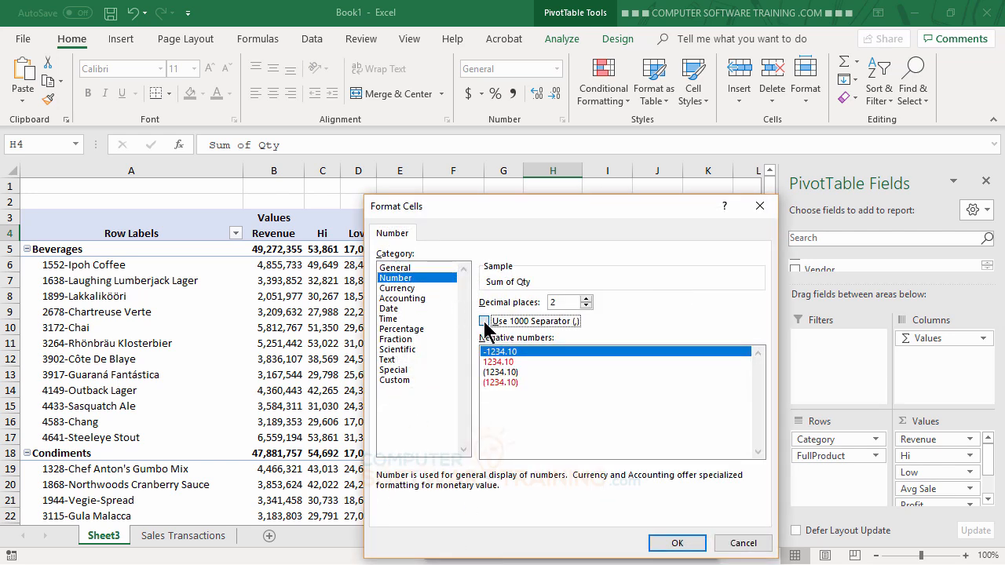
pyautogui.doubleClick(586, 306)
pyautogui.click(673, 544)
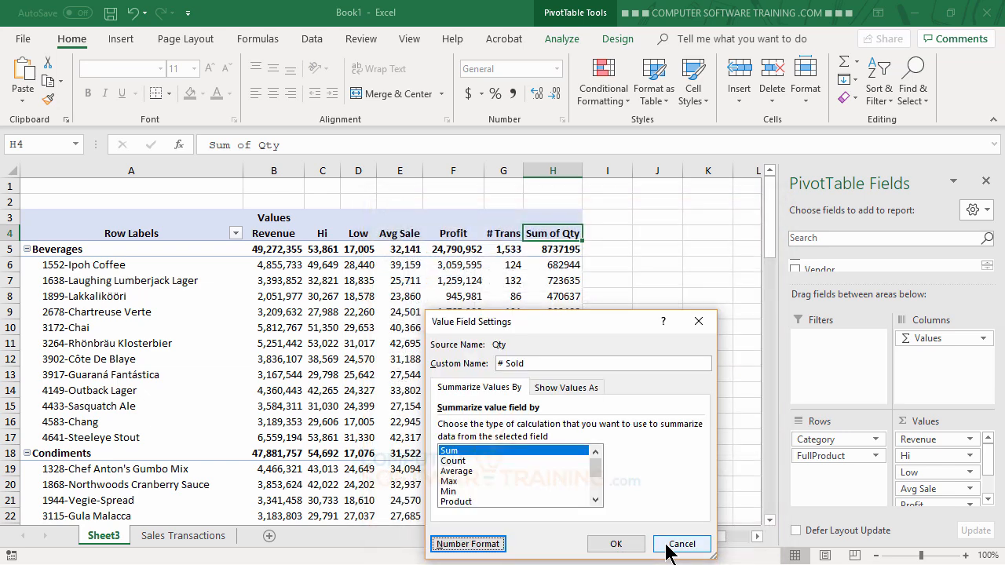
pyautogui.click(629, 541)
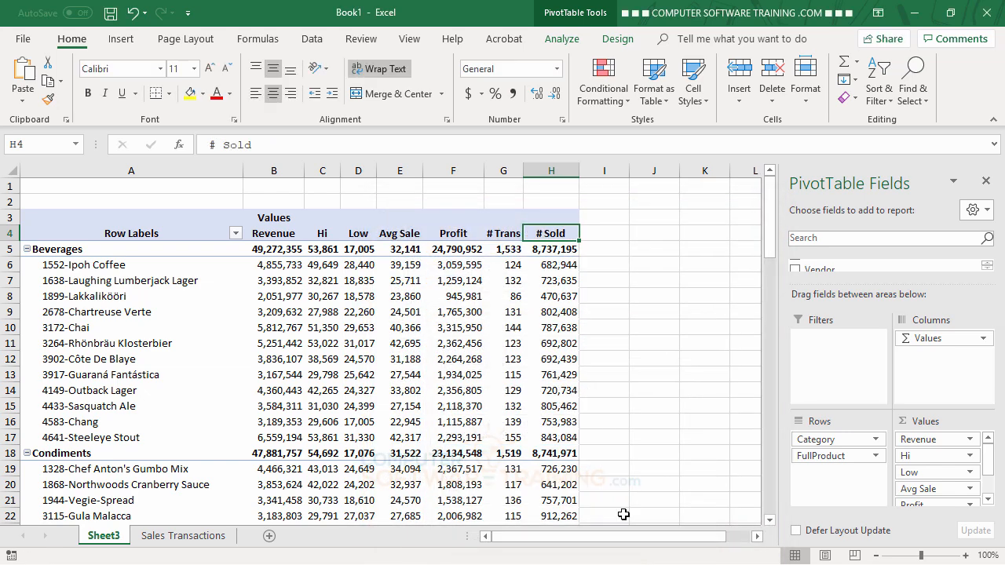
# Apply the orange style from the first Medium row to the PivotTable and turn on banded rows and banded columns
pyautogui.click(162, 281)
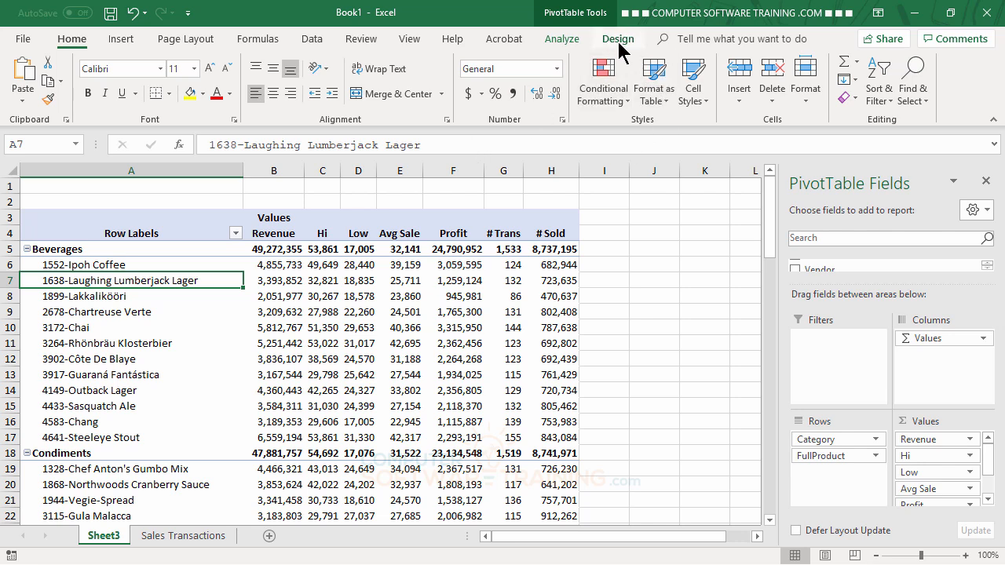
pyautogui.click(618, 41)
pyautogui.click(759, 93)
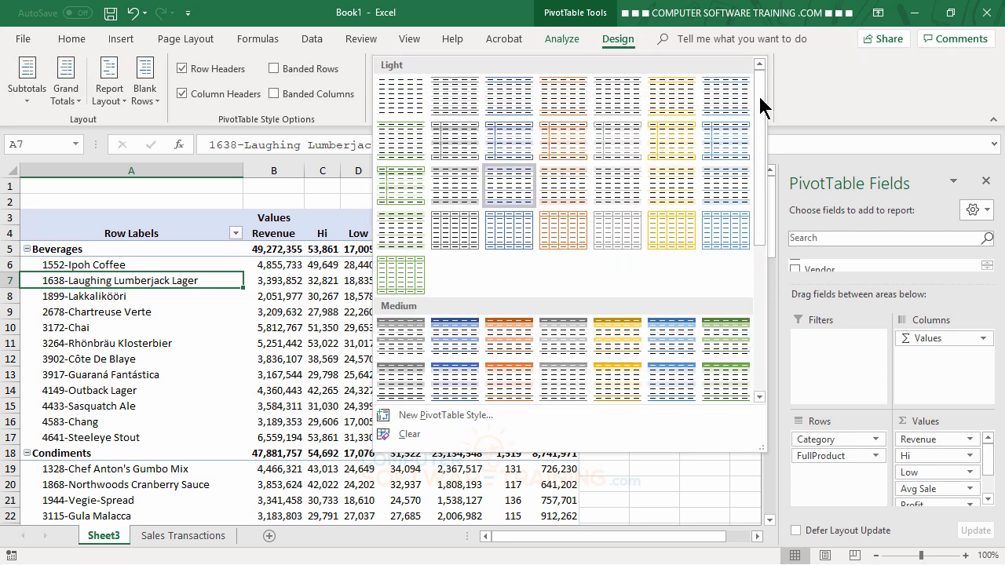
pyautogui.click(510, 331)
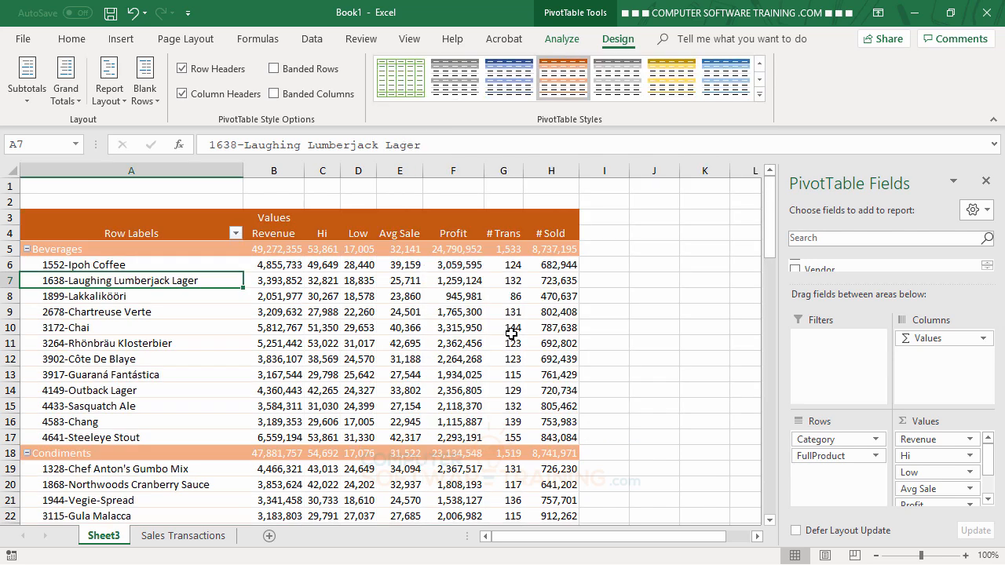
pyautogui.click(273, 69)
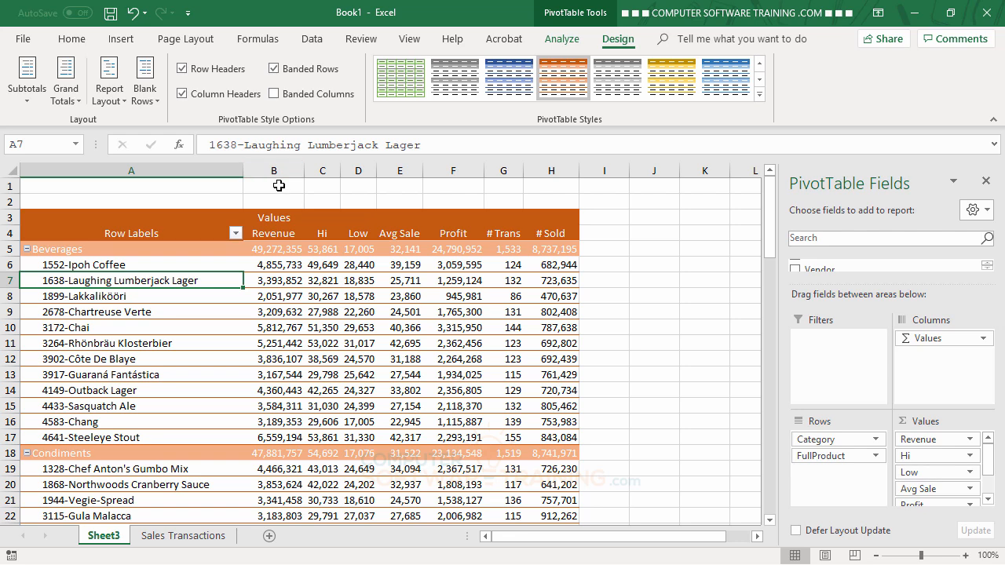
pyautogui.click(274, 95)
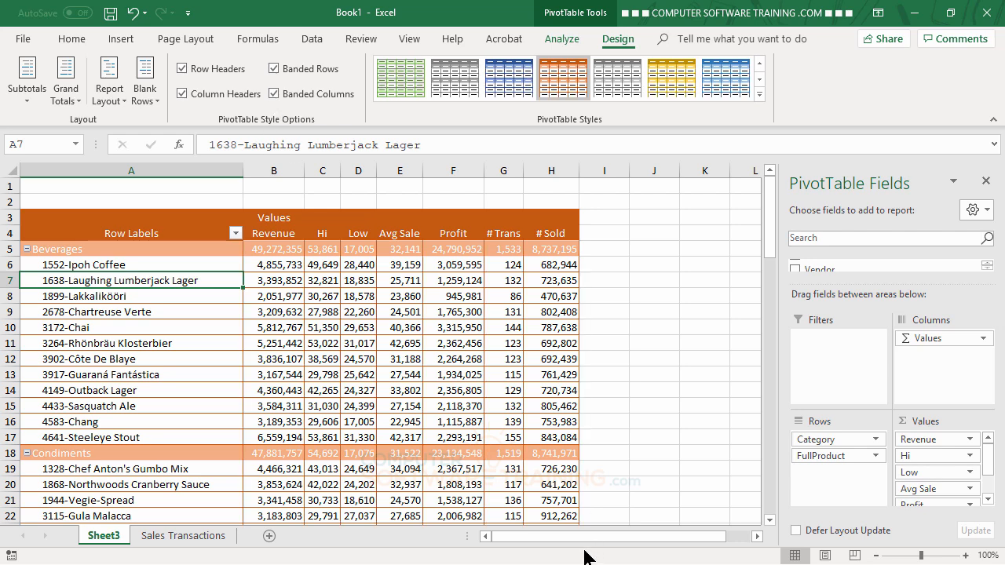
# Insert a blank row after each category group in the PivotTable and look through the report
pyautogui.moveTo(486, 425)
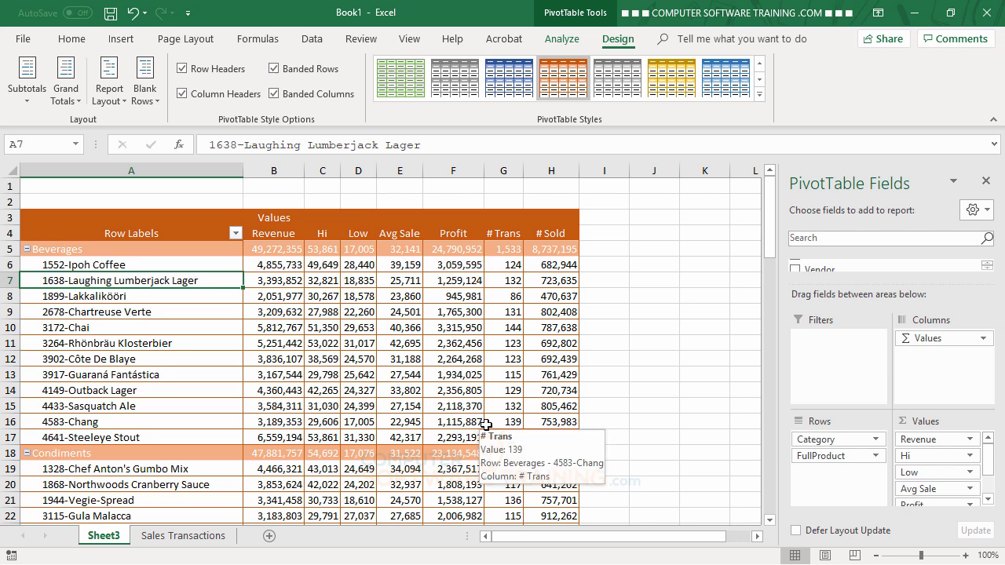
pyautogui.click(156, 100)
pyautogui.click(178, 134)
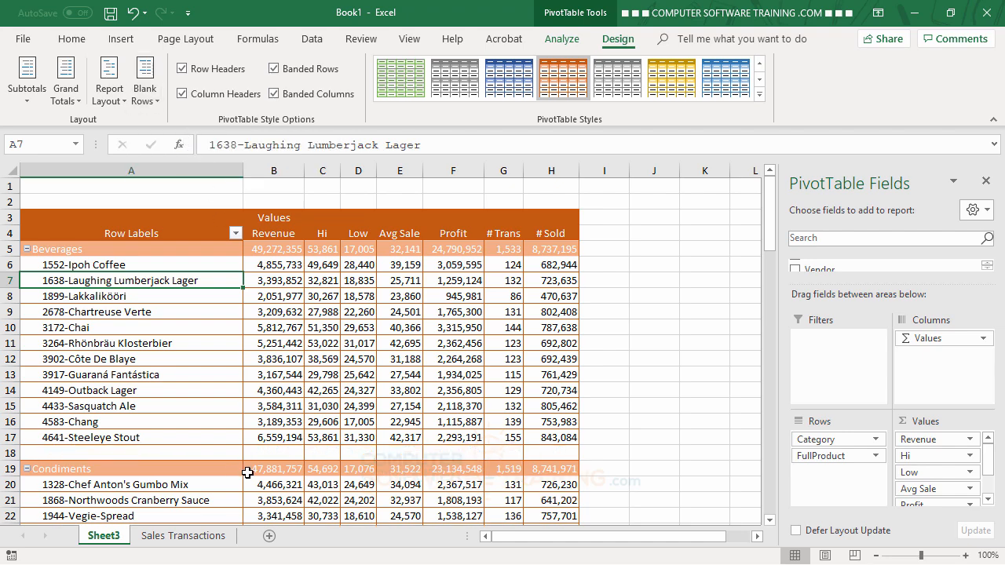
pyautogui.scroll(-7, 270, 369)
pyautogui.scroll(7, 271, 377)
# Add the Order Date field as a report filter and look at its list of individual dates
pyautogui.moveTo(273, 382)
pyautogui.moveTo(339, 310)
pyautogui.moveTo(325, 327)
pyautogui.moveTo(311, 344)
pyautogui.moveTo(407, 366)
pyautogui.moveTo(926, 287); pyautogui.dragTo(929, 335)
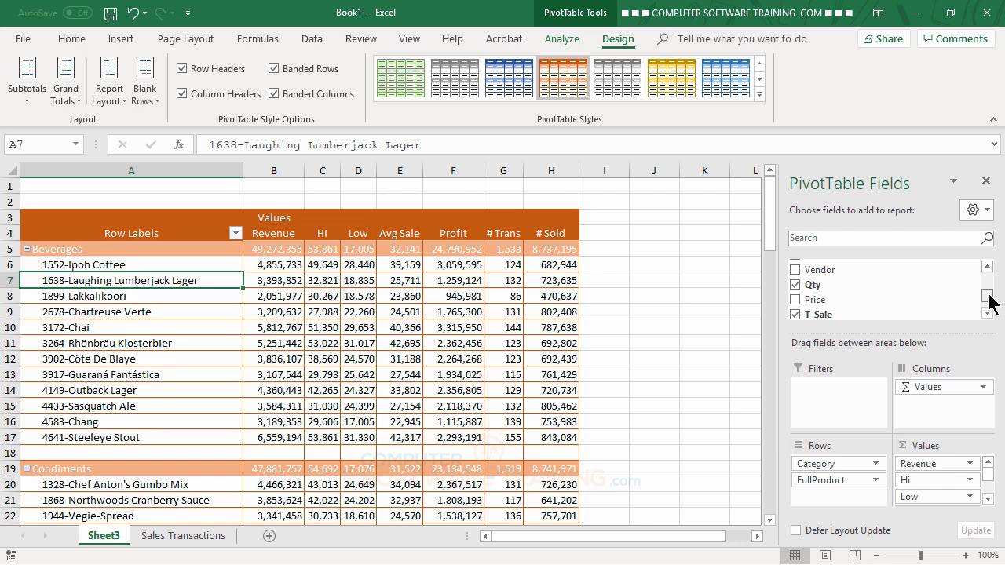
pyautogui.moveTo(988, 297); pyautogui.dragTo(990, 275)
pyautogui.moveTo(839, 280); pyautogui.dragTo(843, 382)
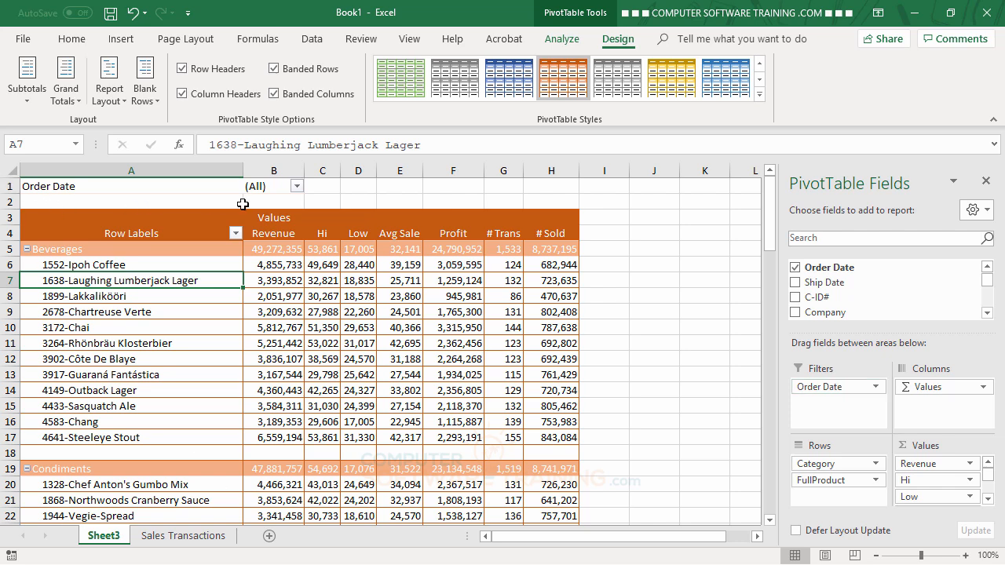
pyautogui.click(297, 186)
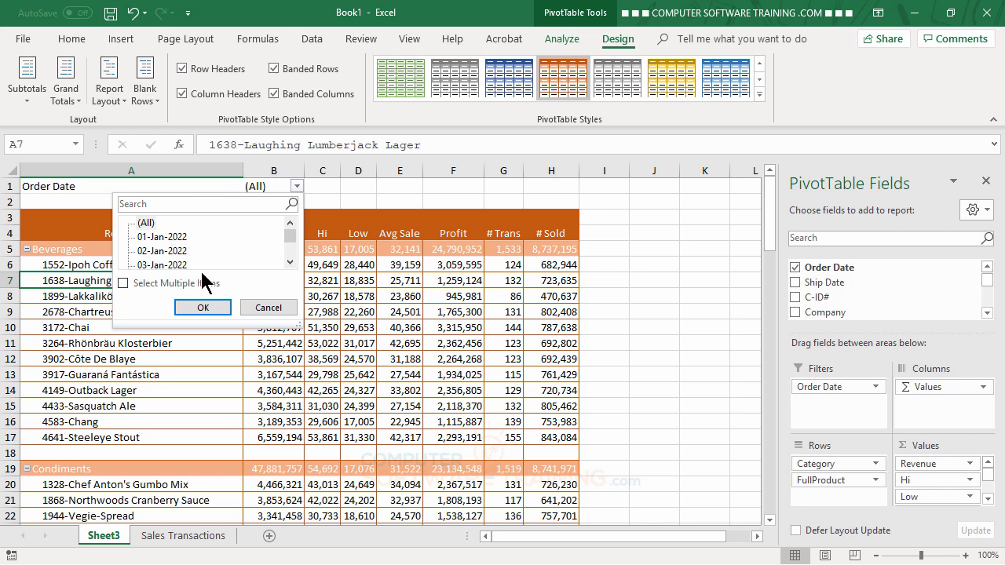
pyautogui.click(268, 308)
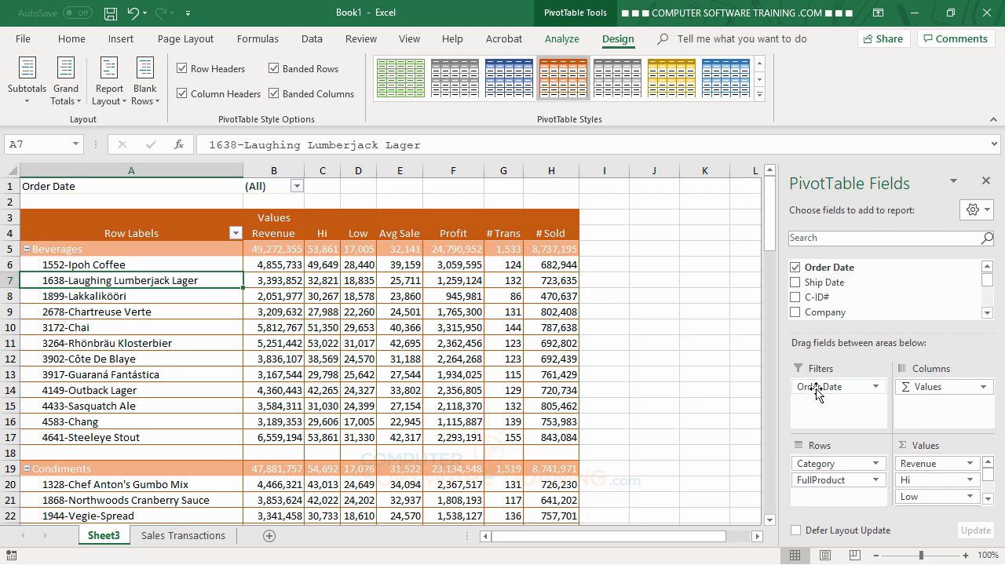
# Move Order Date from the filters to the rows below FullProduct and group its dates by Years only
pyautogui.moveTo(814, 390); pyautogui.dragTo(831, 493)
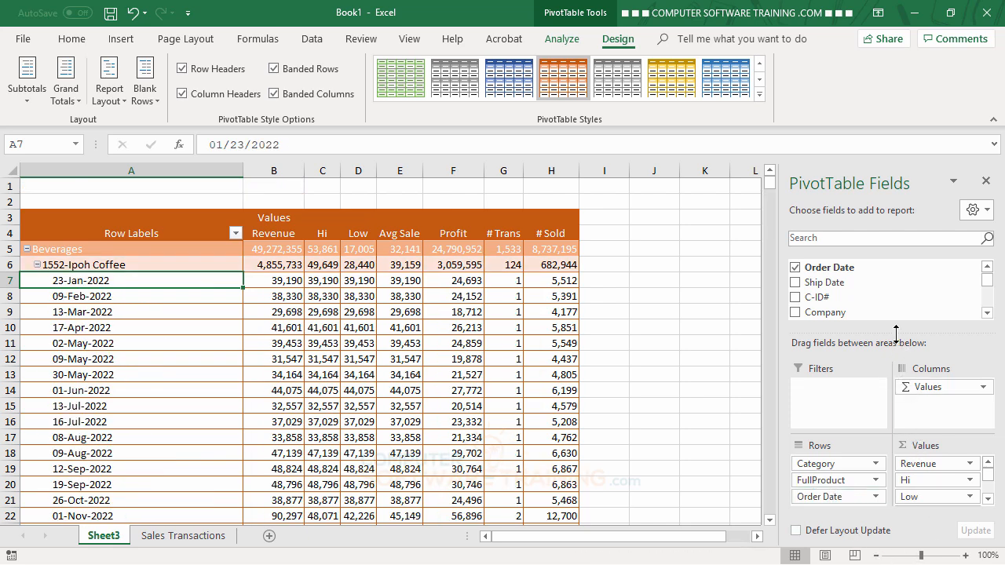
pyautogui.moveTo(893, 334); pyautogui.dragTo(894, 292)
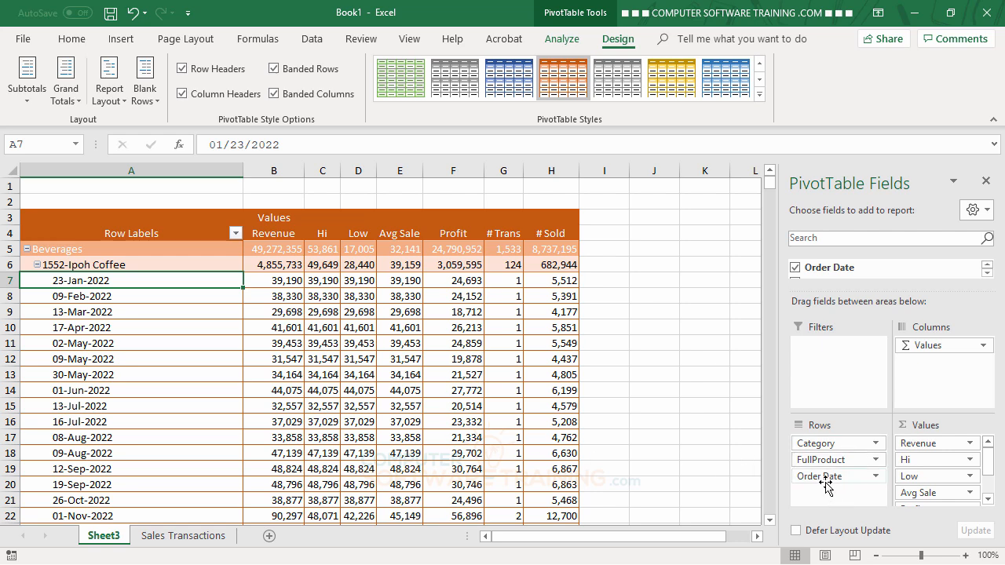
pyautogui.click(93, 313)
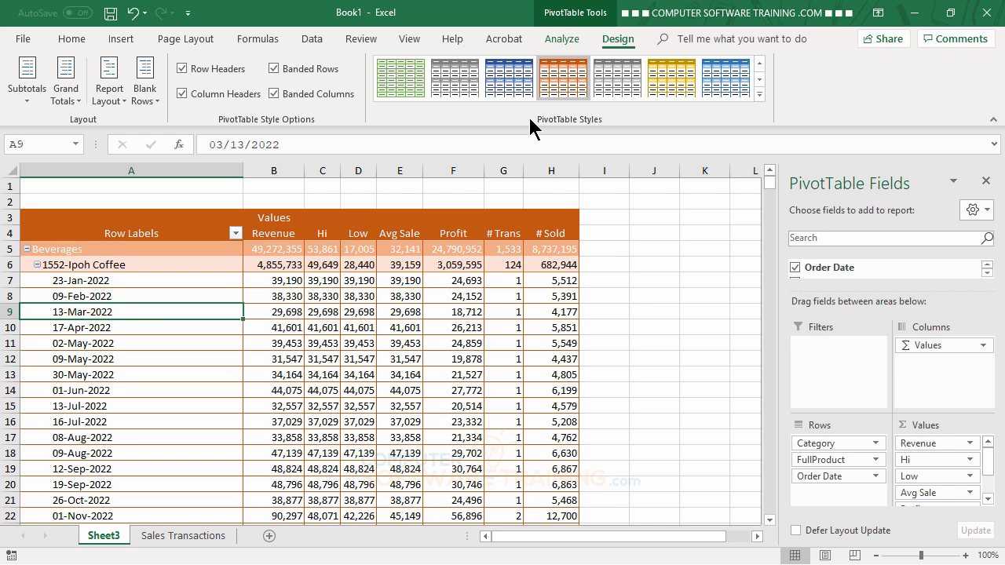
pyautogui.click(558, 40)
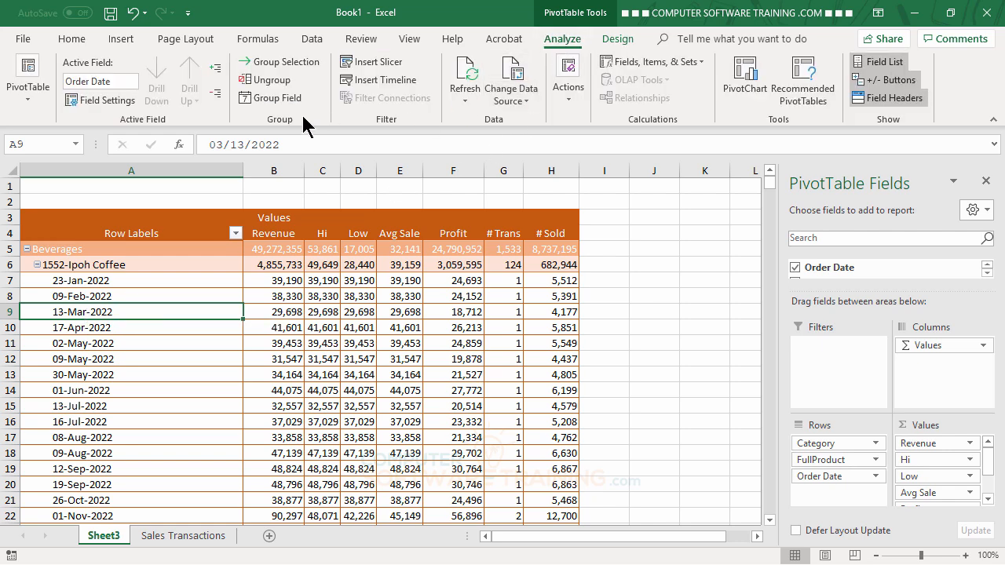
pyautogui.click(269, 101)
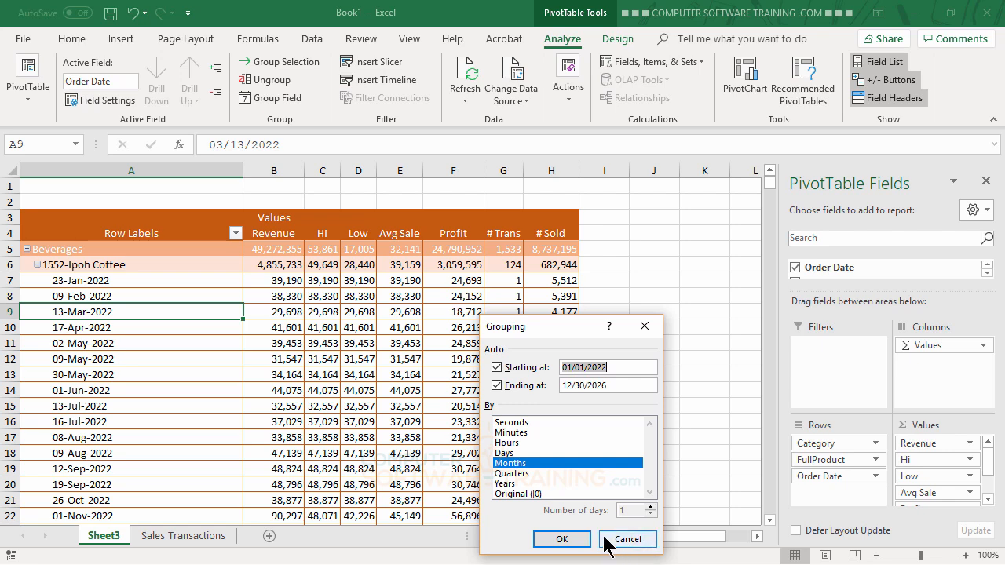
pyautogui.click(505, 484)
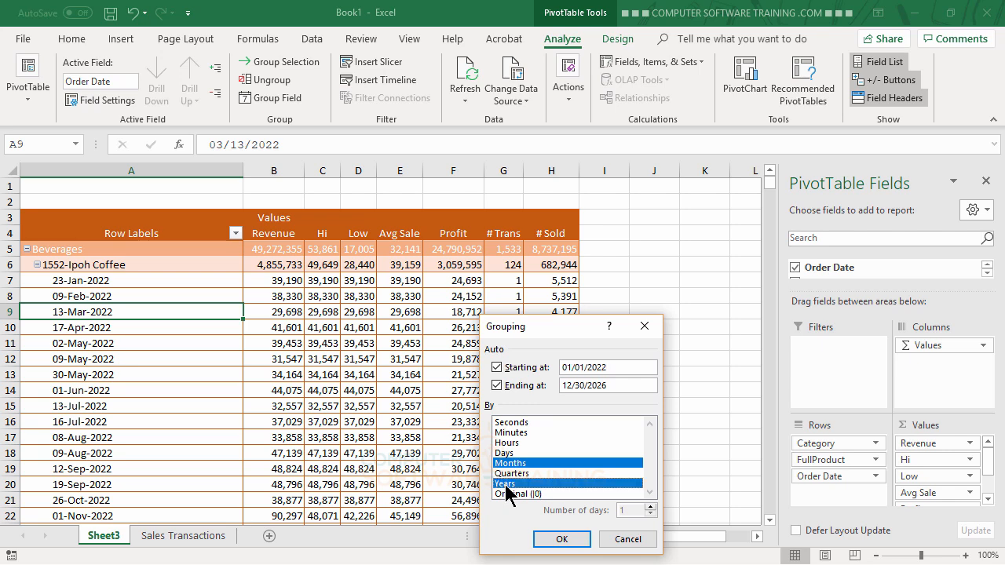
pyautogui.click(515, 465)
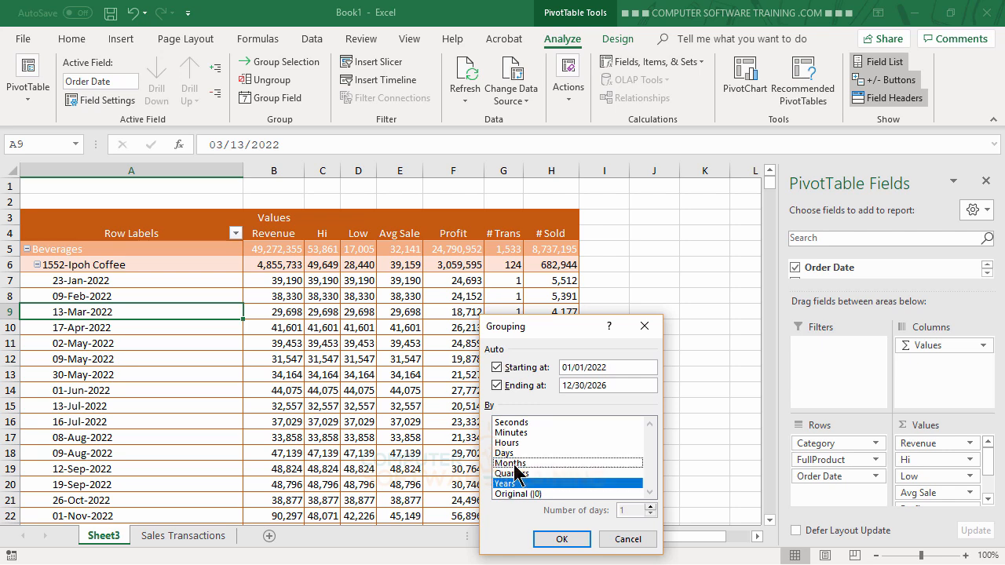
pyautogui.click(557, 541)
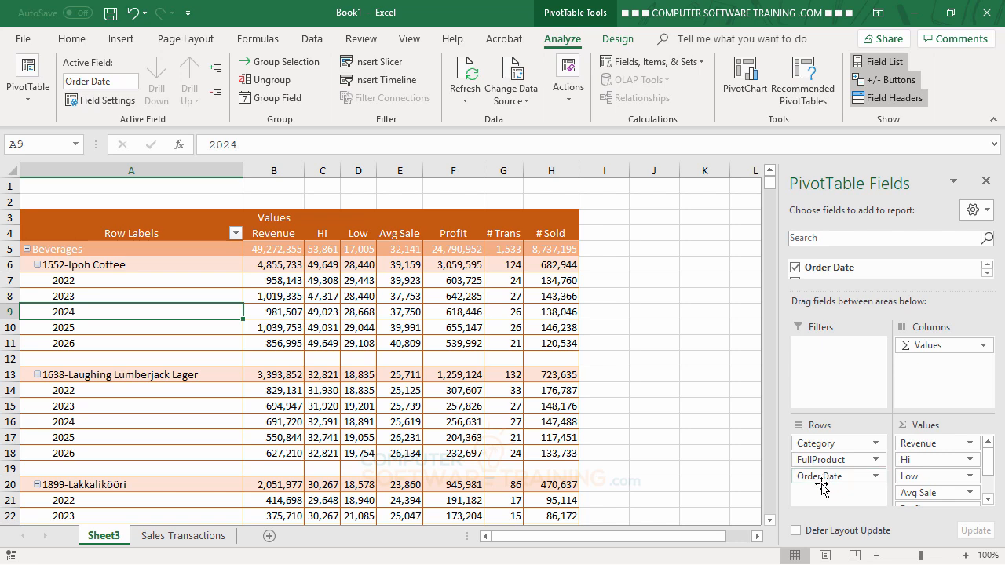
# Move the grouped Order Date field back to the report filters and filter the PivotTable to 2025
pyautogui.moveTo(814, 480); pyautogui.dragTo(826, 352)
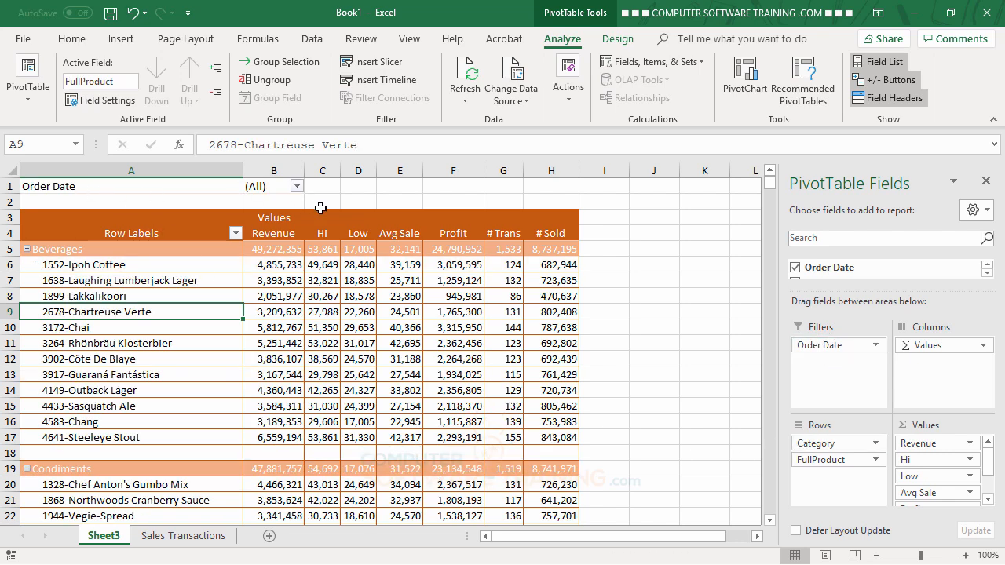
pyautogui.click(296, 186)
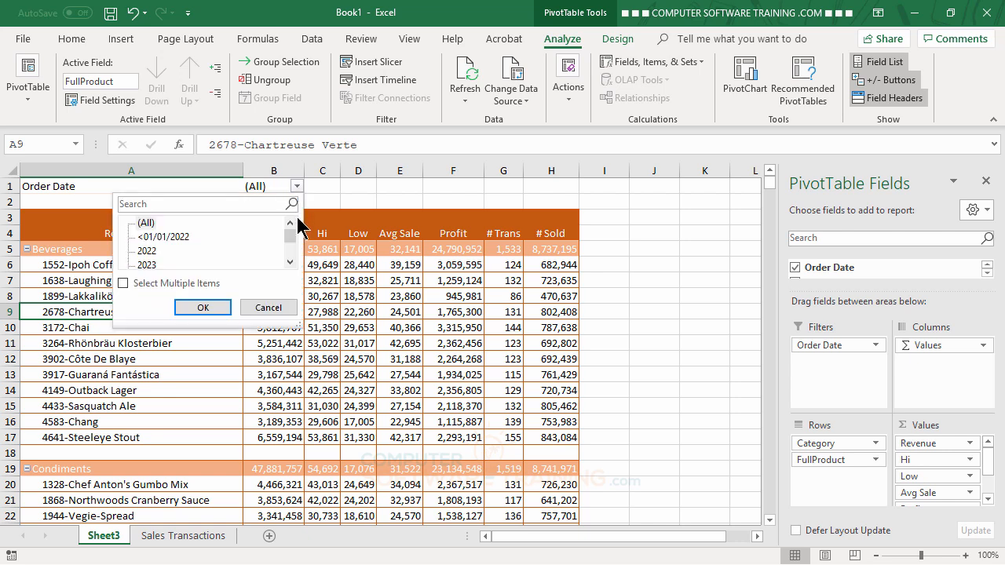
pyautogui.click(291, 259)
pyautogui.click(291, 259)
pyautogui.click(291, 259)
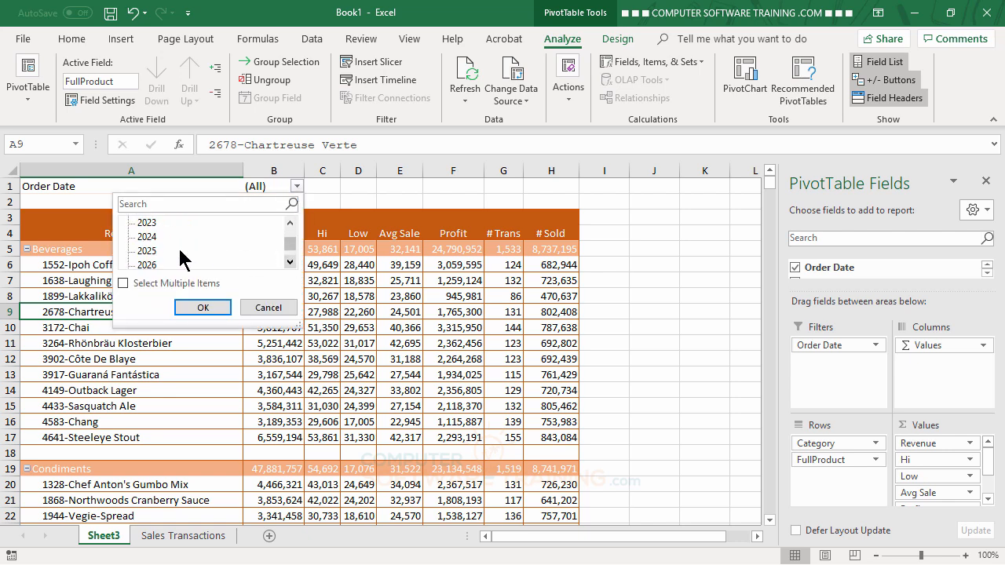
pyautogui.click(199, 311)
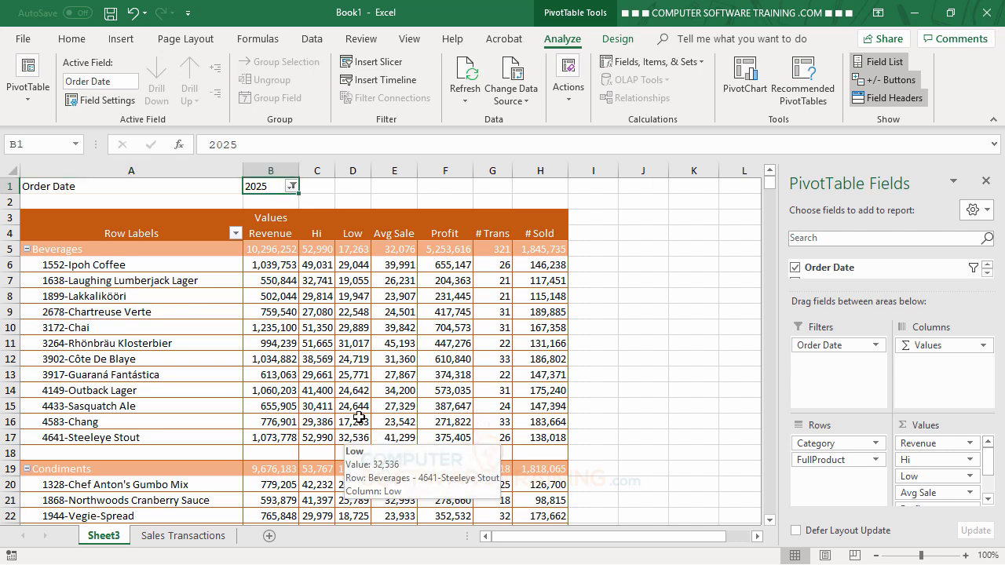
# Rename the PivotTable's Order Date report filter label to Sales Year
pyautogui.click(72, 188)
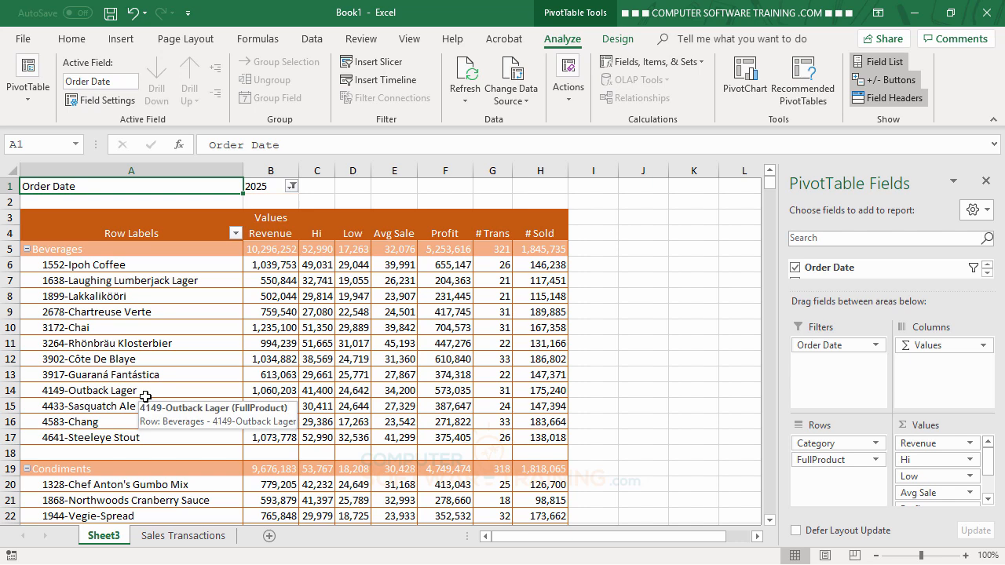
pyautogui.write('Sales')
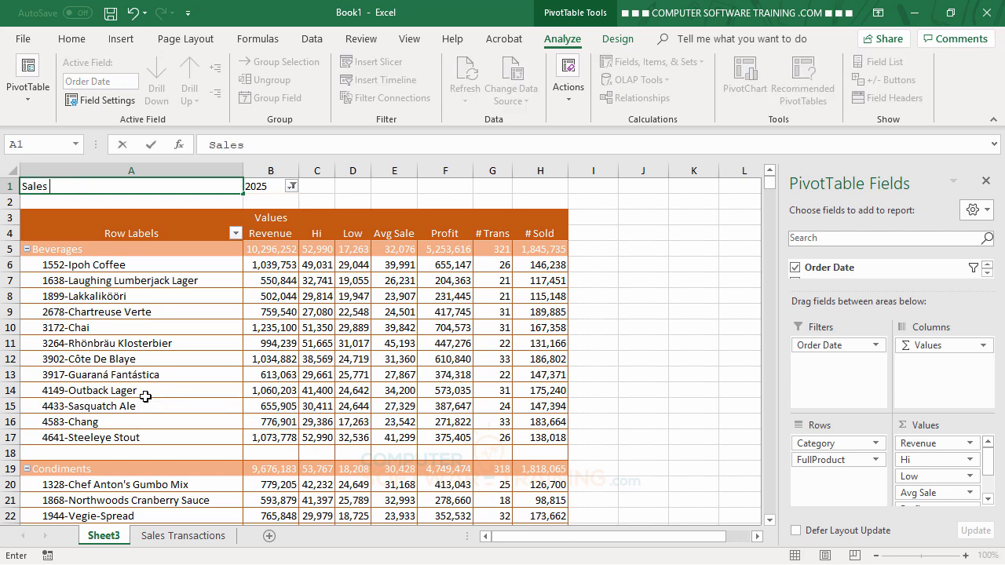
pyautogui.write(' Year')
pyautogui.press('Return')
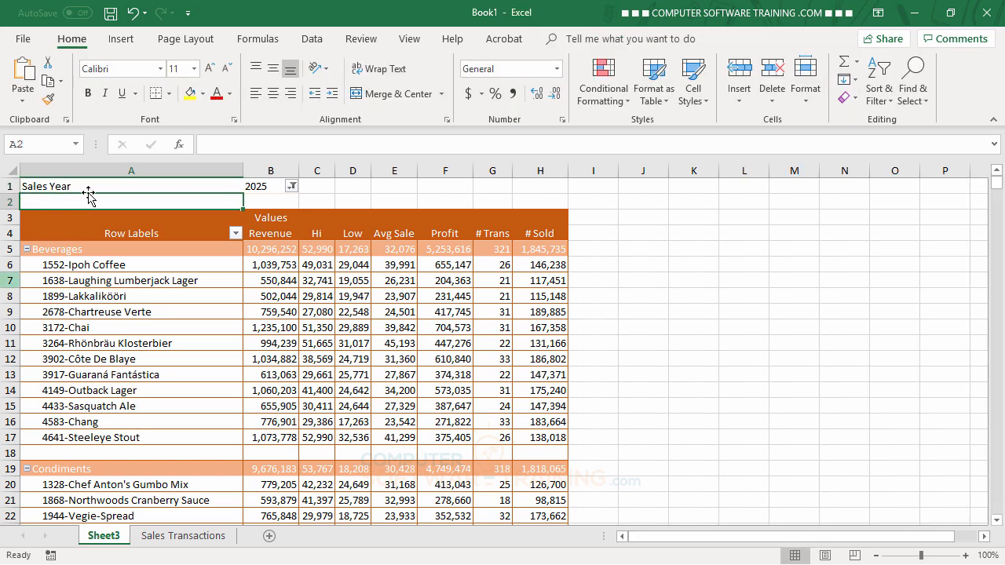
# Add the Zone and Country fields as report filters below Sales Year, with Zone above Country
pyautogui.click(163, 284)
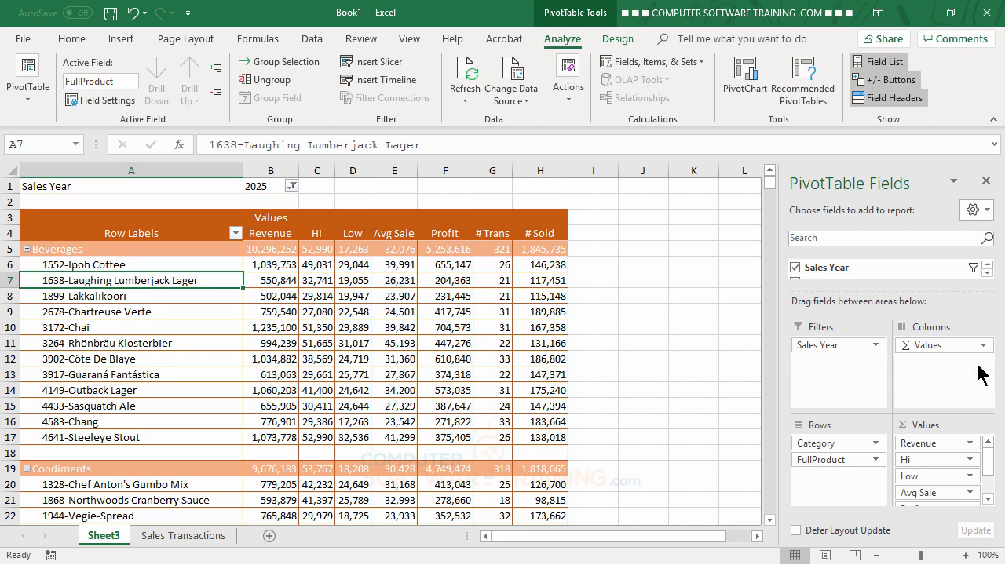
pyautogui.moveTo(944, 292); pyautogui.dragTo(943, 320)
pyautogui.click(987, 300)
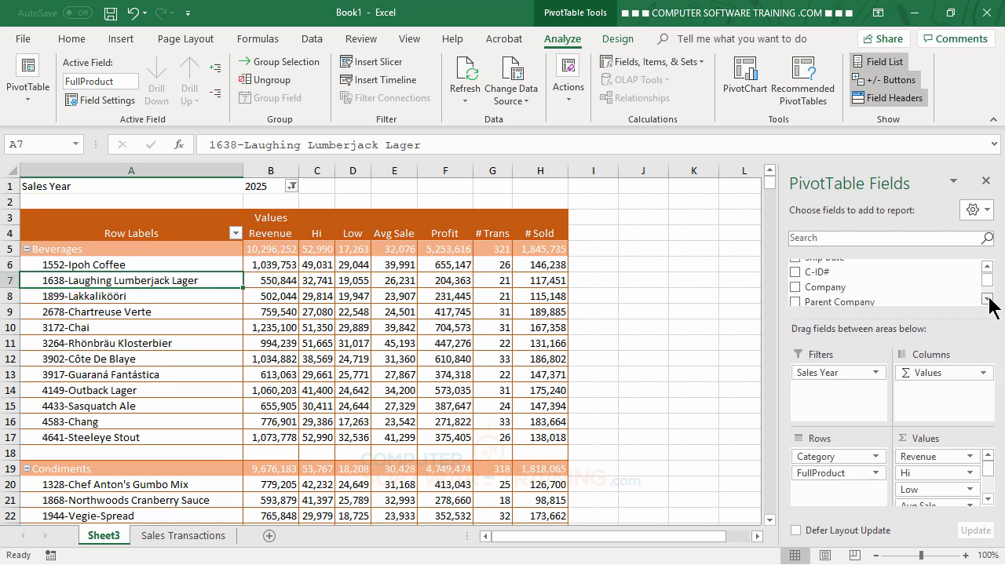
pyautogui.click(987, 299)
pyautogui.click(987, 300)
pyautogui.moveTo(861, 279); pyautogui.dragTo(844, 384)
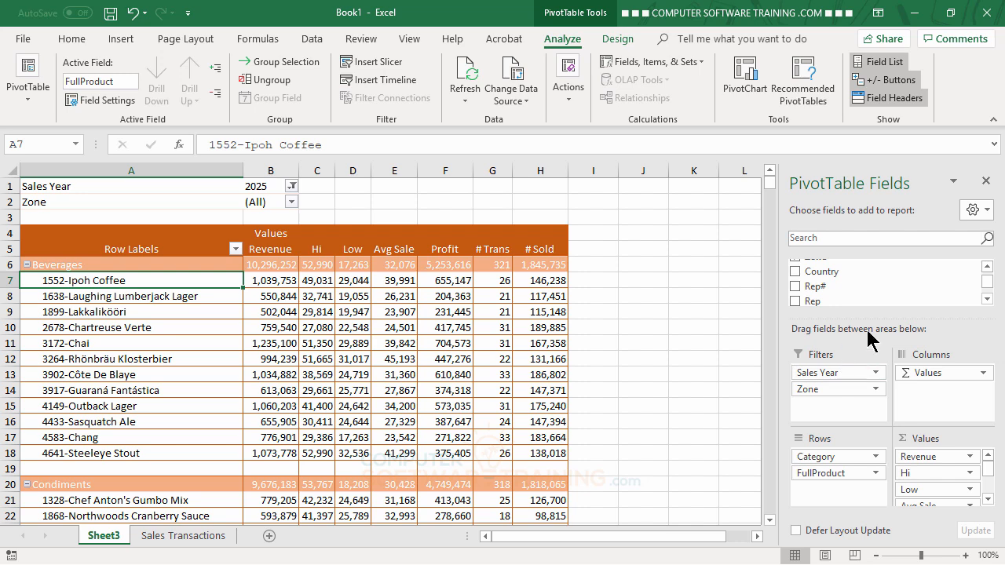
pyautogui.moveTo(843, 276); pyautogui.dragTo(828, 401)
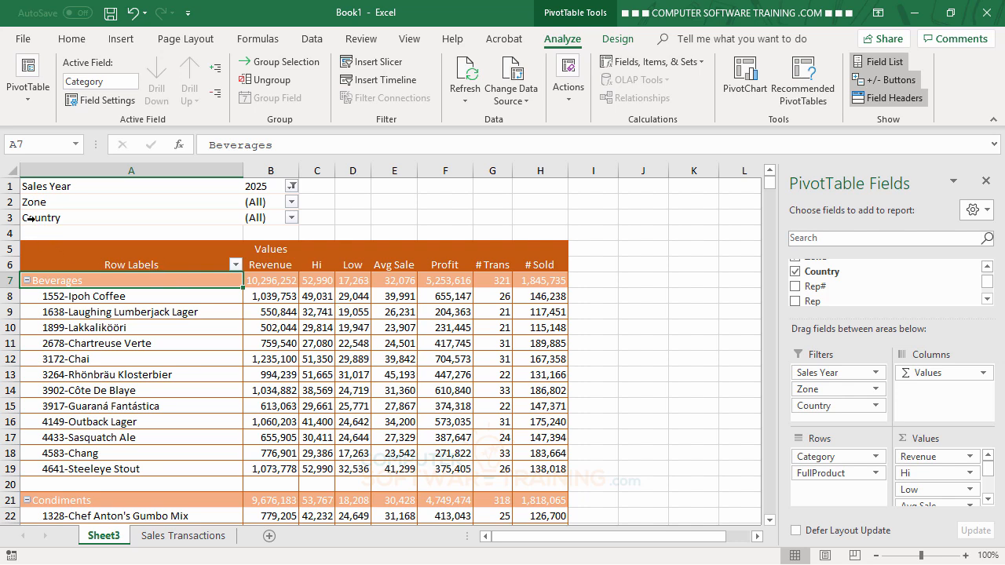
# Filter the PivotTable to the ASIA zone, and reset the Zone filter to all zones
pyautogui.click(292, 202)
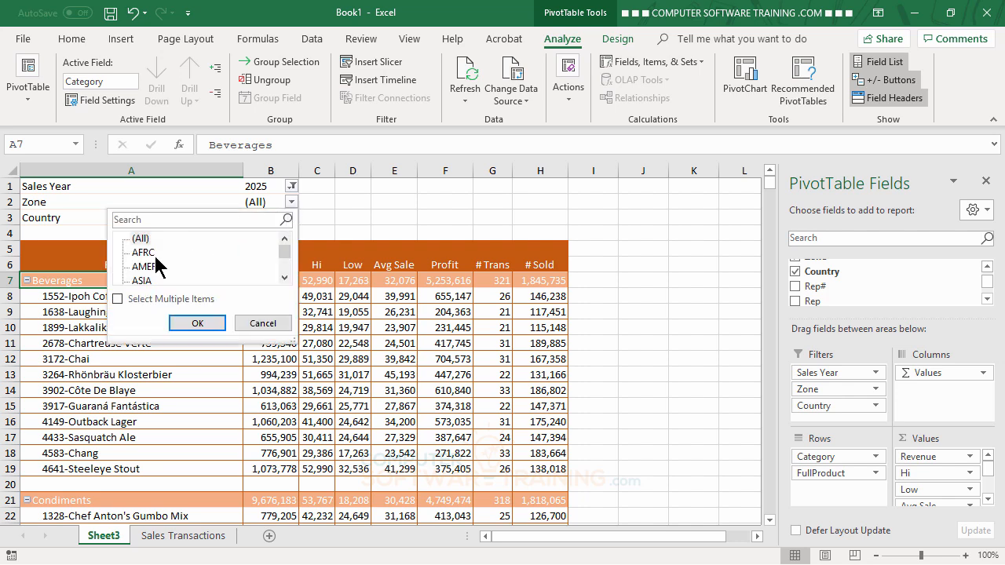
pyautogui.click(143, 280)
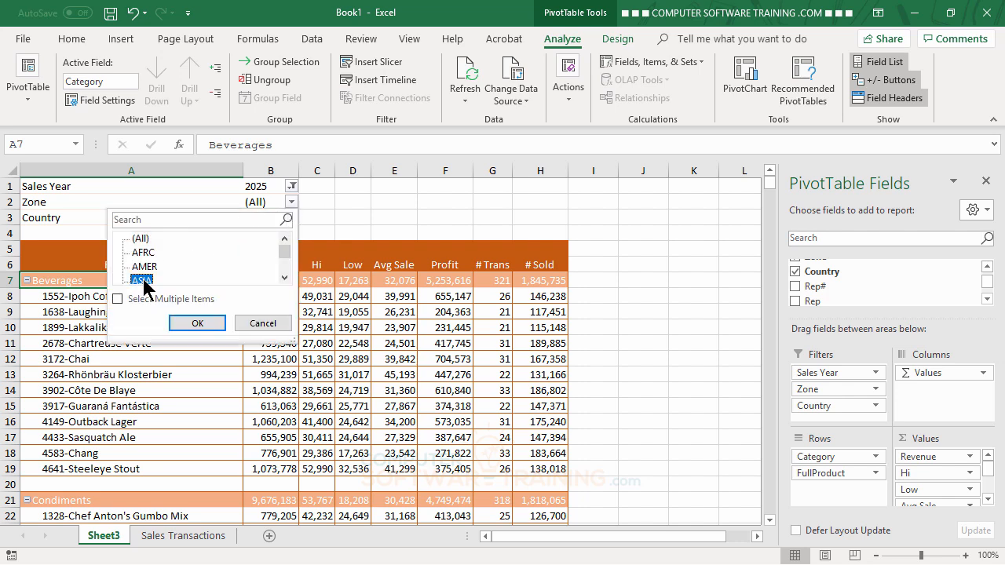
pyautogui.click(191, 323)
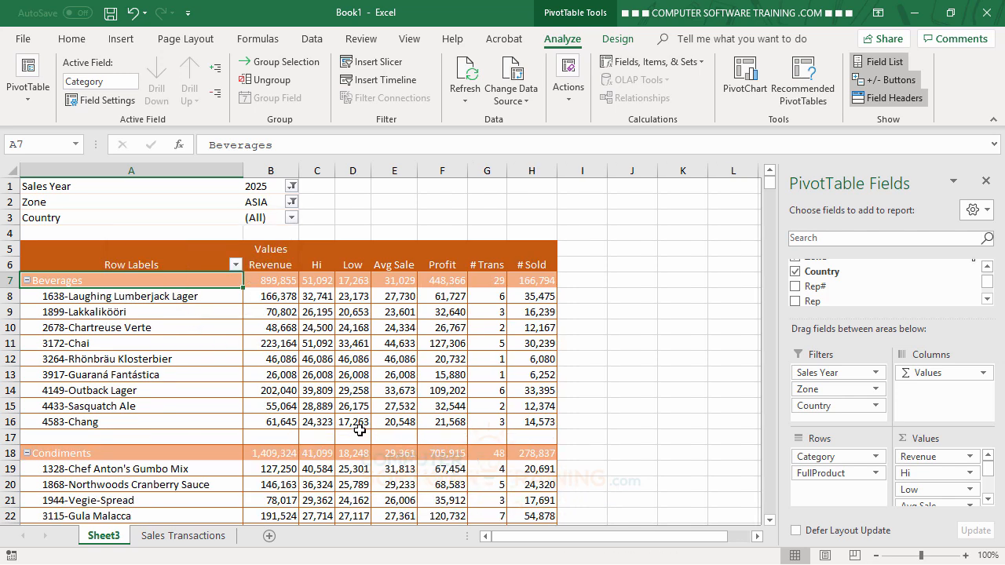
pyautogui.click(292, 202)
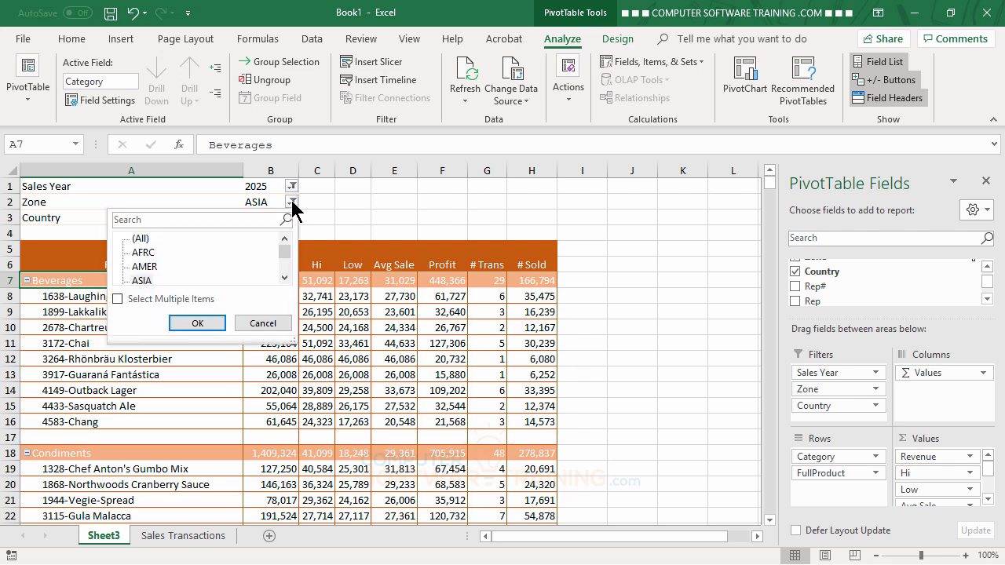
pyautogui.click(141, 239)
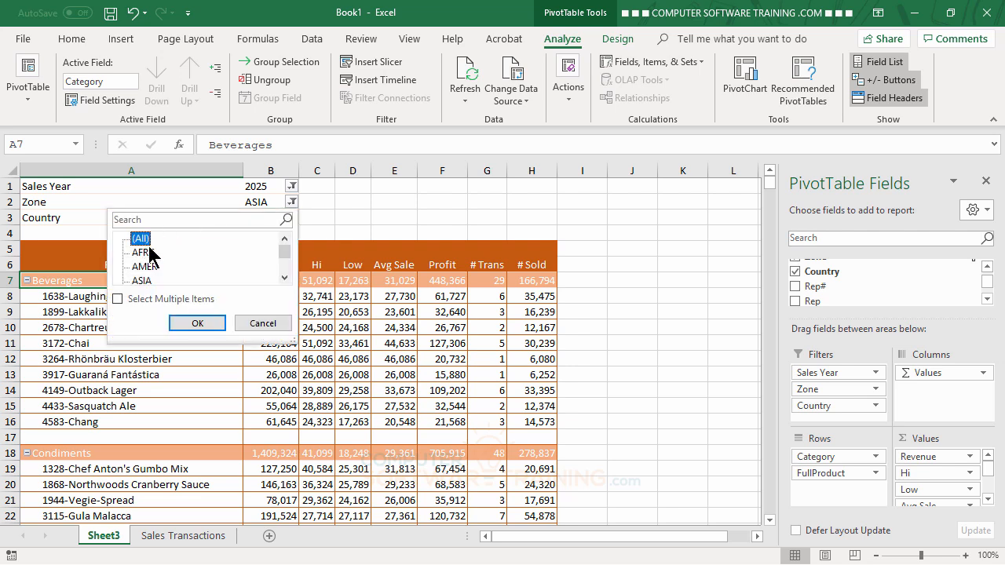
pyautogui.click(197, 324)
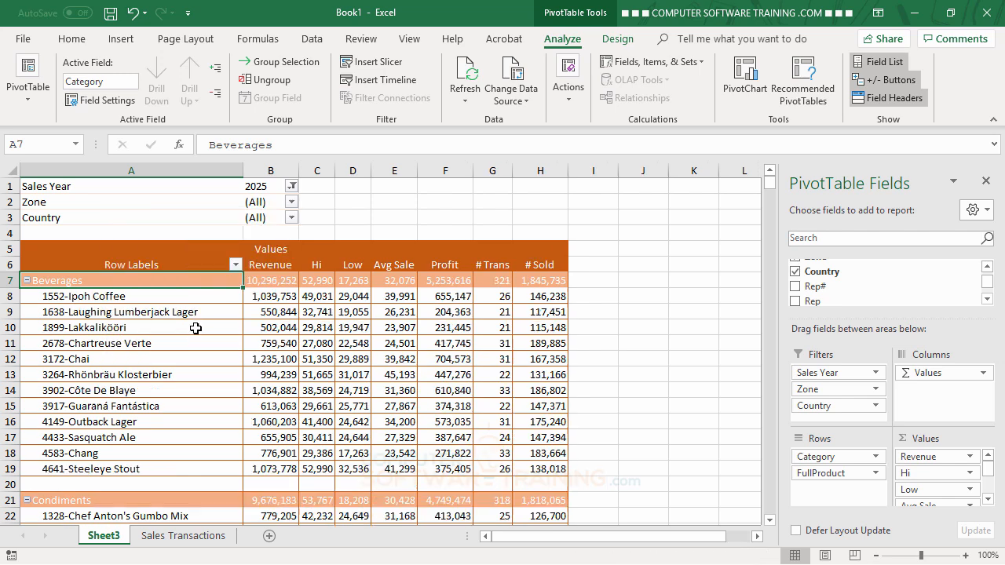
# Filter the PivotTable by country to Argentina and look through the report
pyautogui.click(292, 217)
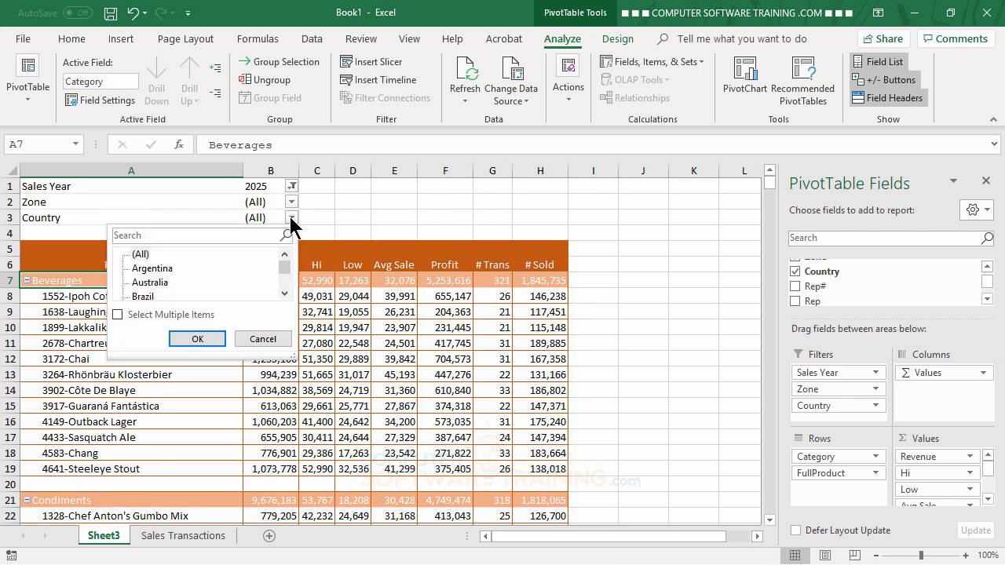
pyautogui.click(165, 269)
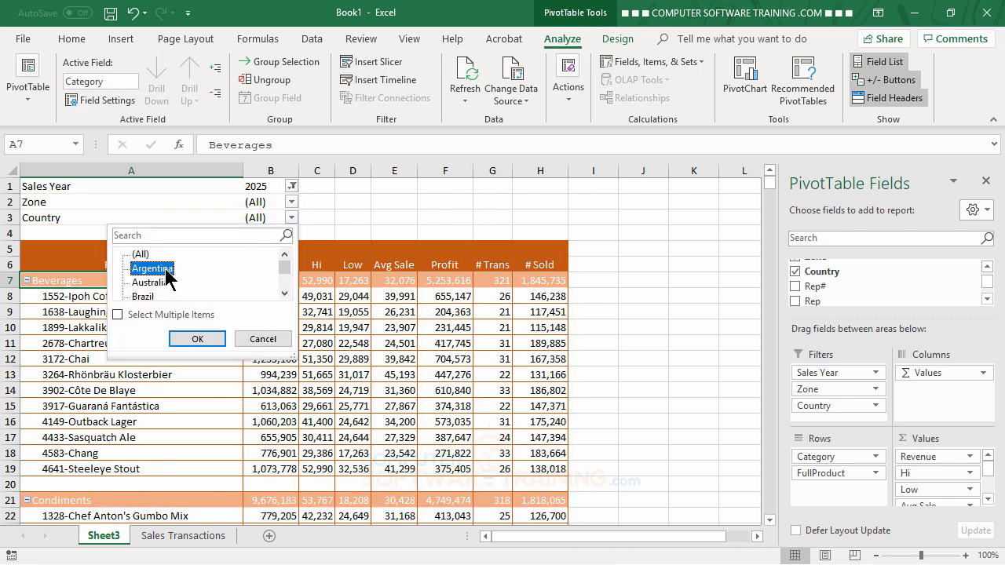
pyautogui.click(202, 342)
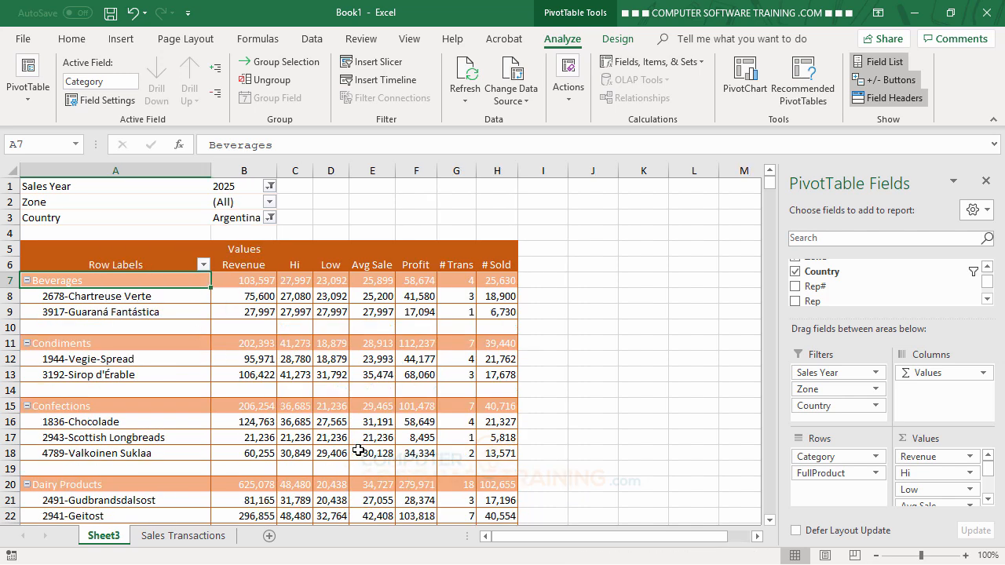
pyautogui.scroll(-10, 358, 451)
pyautogui.scroll(4, 358, 451)
pyautogui.scroll(6, 358, 451)
pyautogui.moveTo(468, 445)
# Reset the Country filter to all countries and look through the full report
pyautogui.click(269, 218)
pyautogui.click(118, 256)
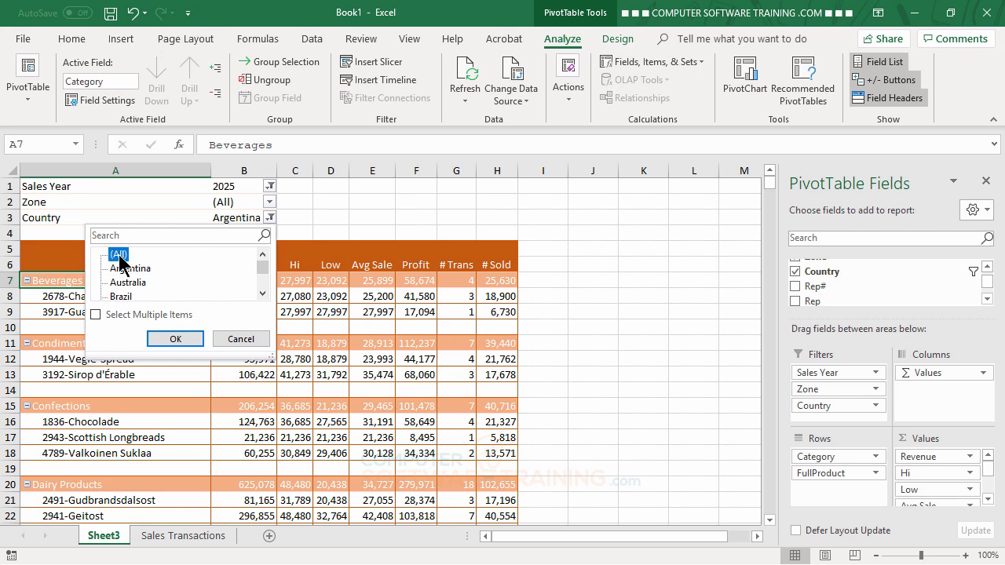
pyautogui.click(177, 339)
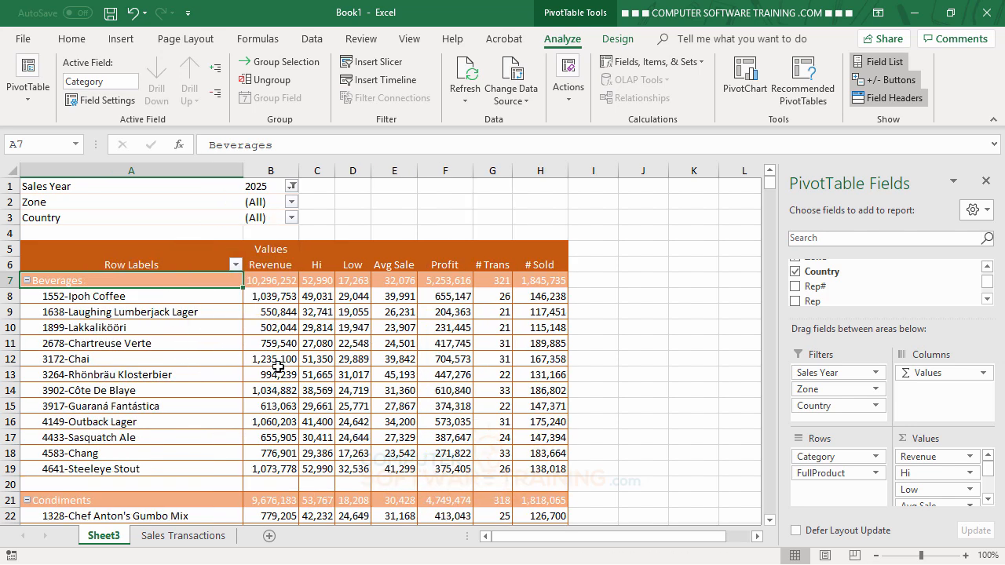
pyautogui.scroll(-10, 317, 362)
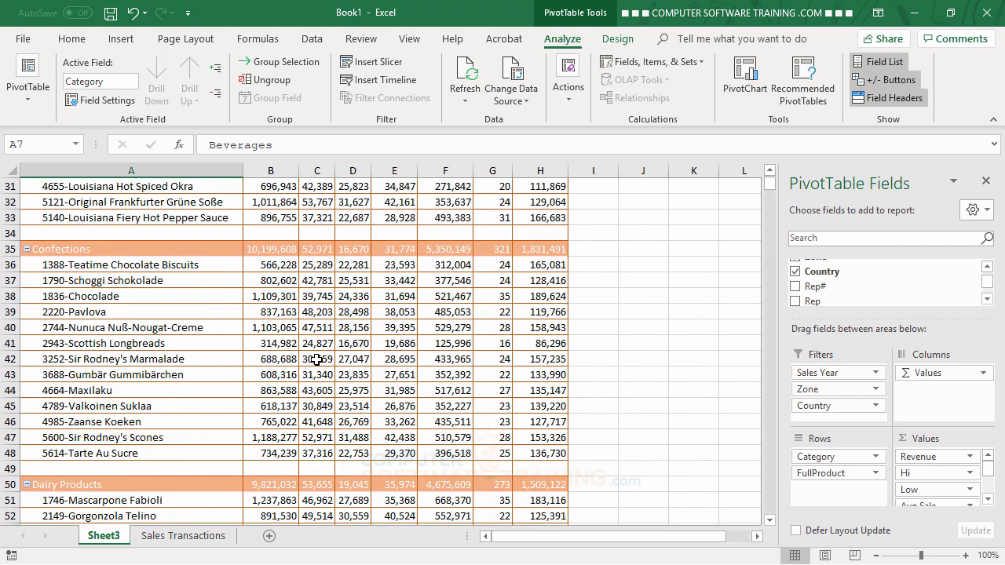
pyautogui.scroll(-5, 318, 360)
pyautogui.scroll(15, 317, 359)
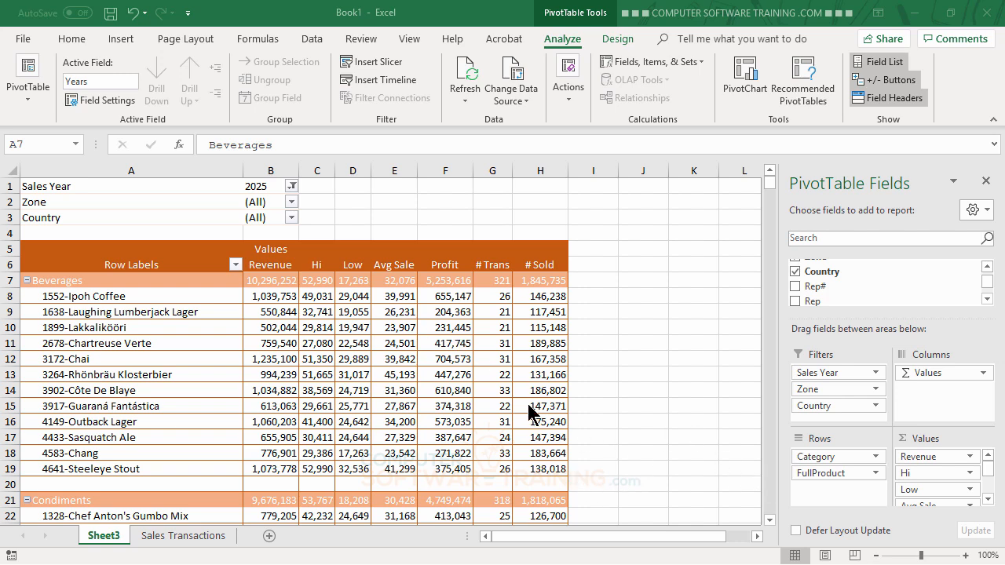
# Remove Category from the PivotTable rows and add FullRep to the rows below FullProduct
pyautogui.click(820, 458)
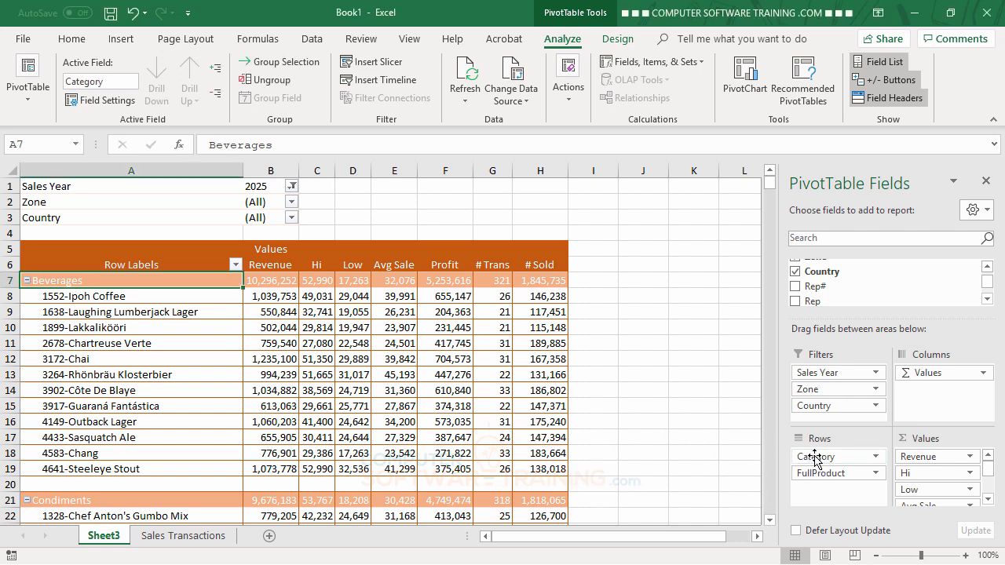
pyautogui.moveTo(821, 457); pyautogui.dragTo(713, 448)
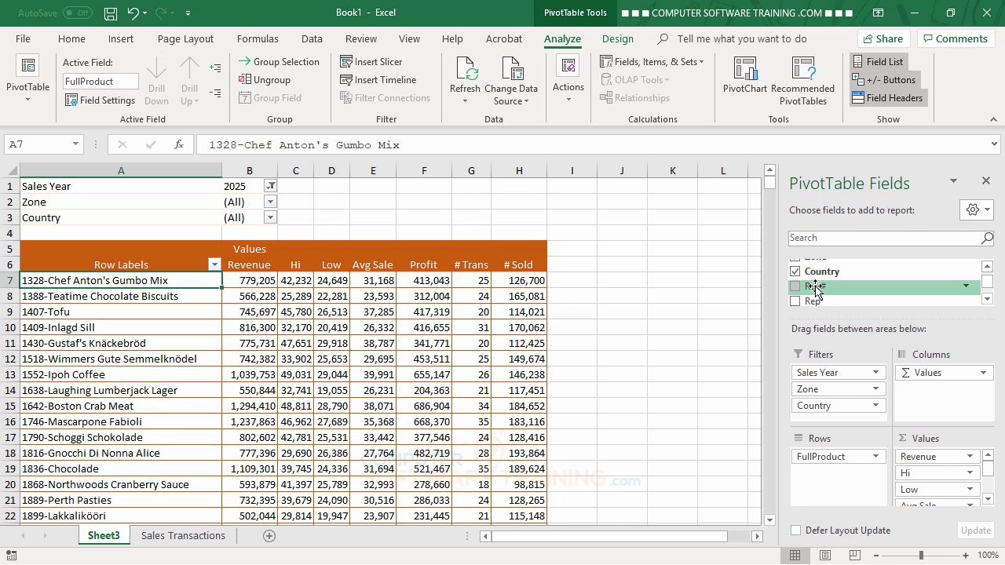
pyautogui.click(987, 299)
pyautogui.click(987, 300)
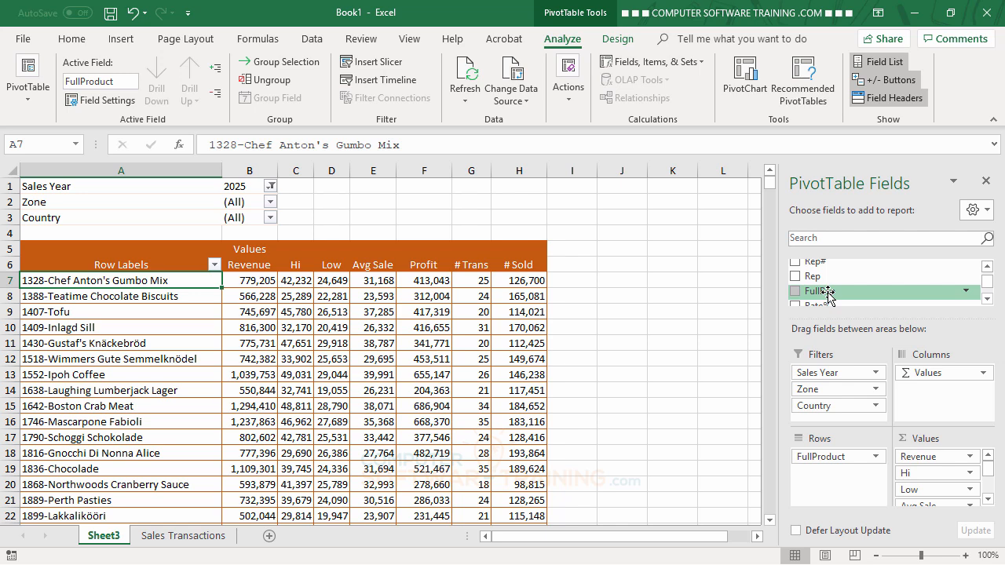
pyautogui.moveTo(827, 296); pyautogui.dragTo(834, 480)
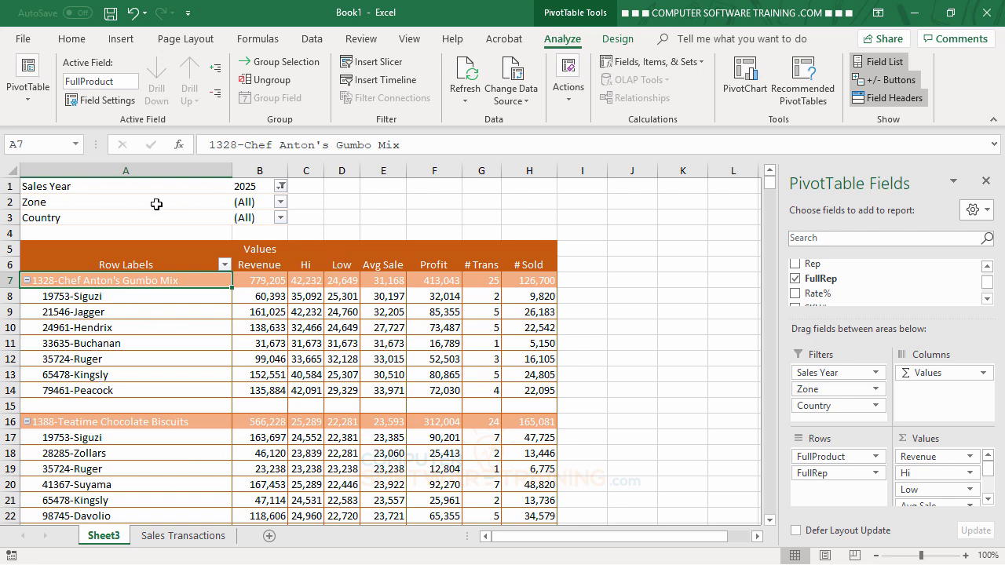
# Filter the PivotTable's Sales Year to 2023
pyautogui.click(281, 186)
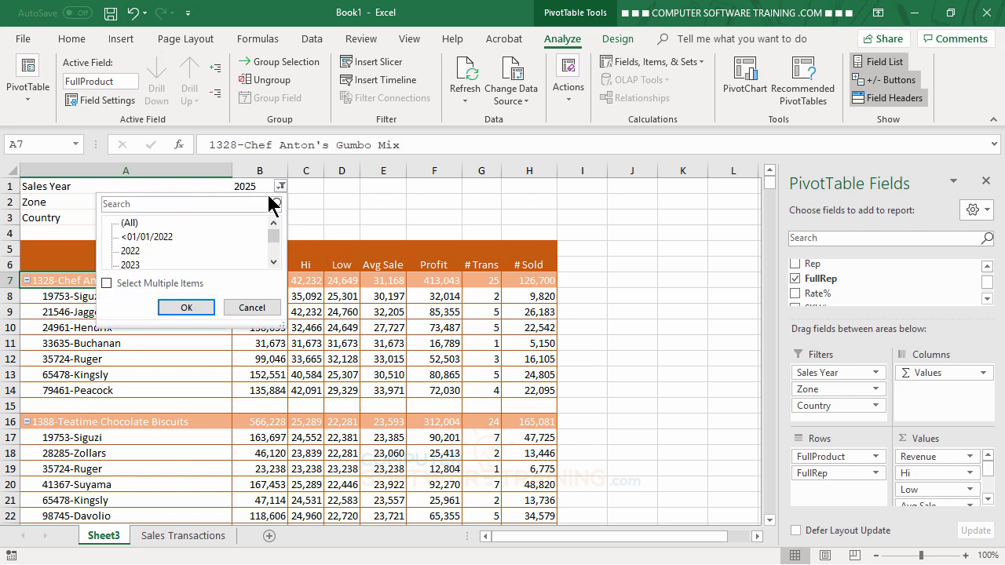
pyautogui.click(136, 264)
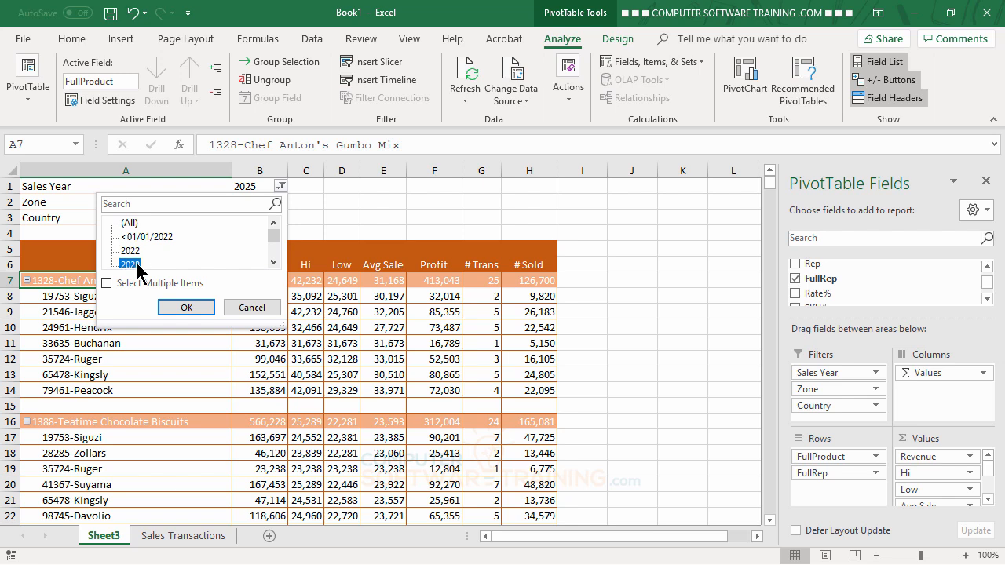
pyautogui.click(184, 308)
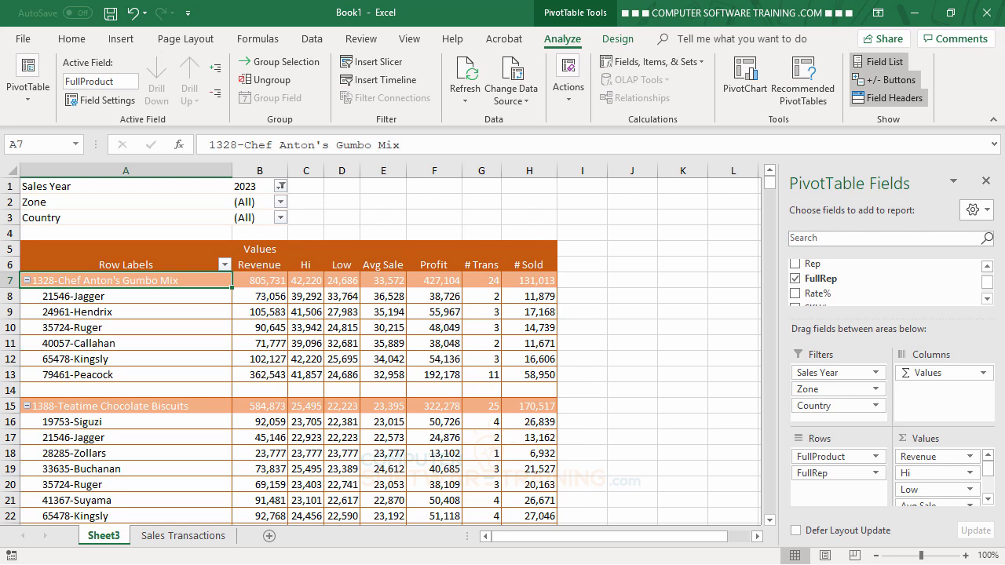
pyautogui.click(750, 564)
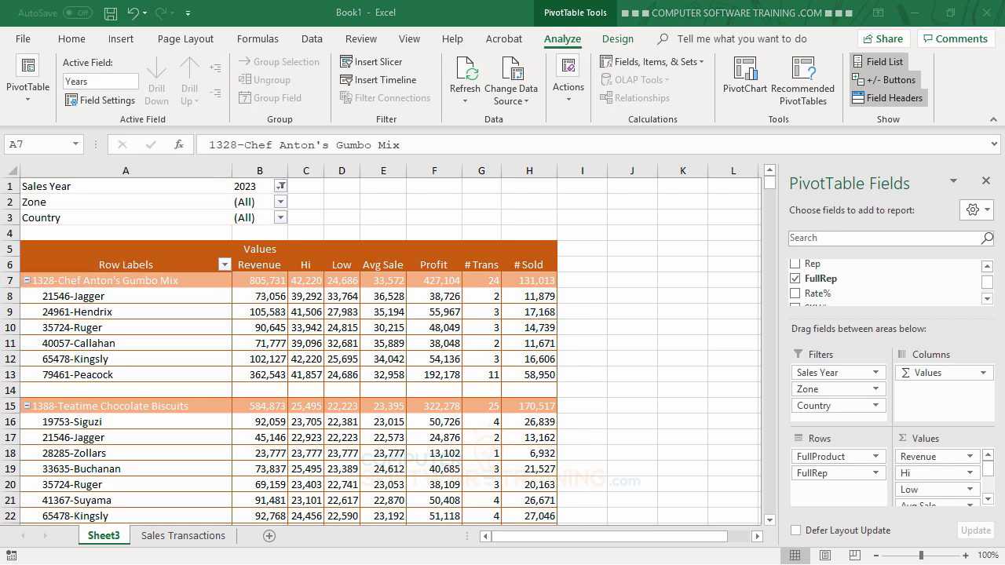
# Remove FullProduct and FullRep from the PivotTable rows and add Vendor as the row field
pyautogui.click(822, 458)
pyautogui.moveTo(822, 458); pyautogui.dragTo(700, 438)
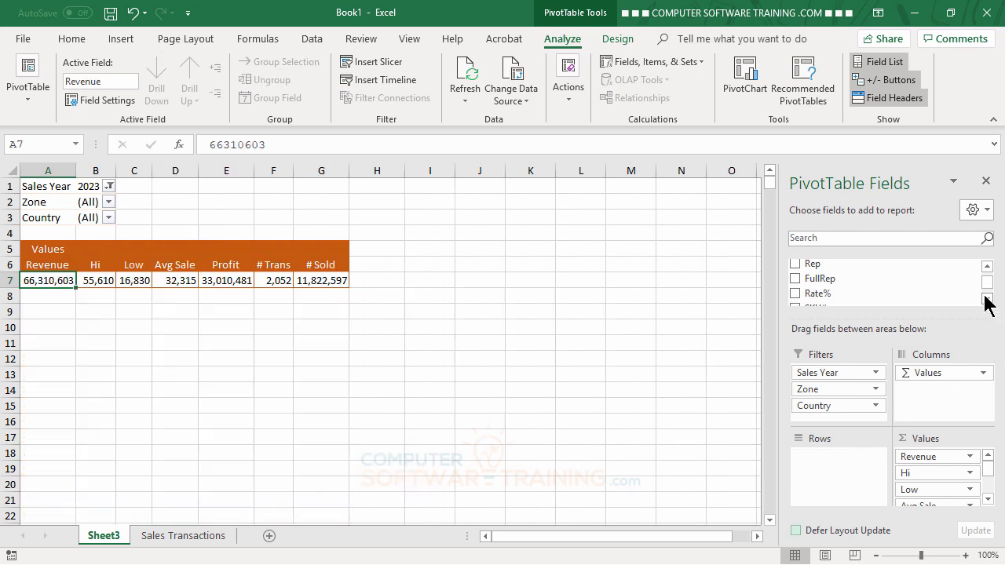
pyautogui.moveTo(991, 299); pyautogui.dragTo(990, 299)
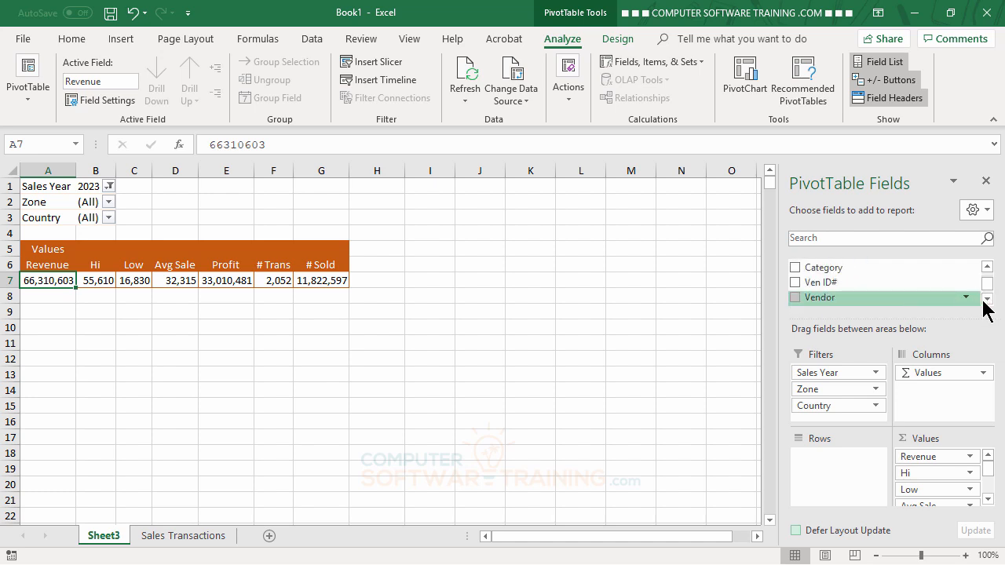
pyautogui.click(988, 300)
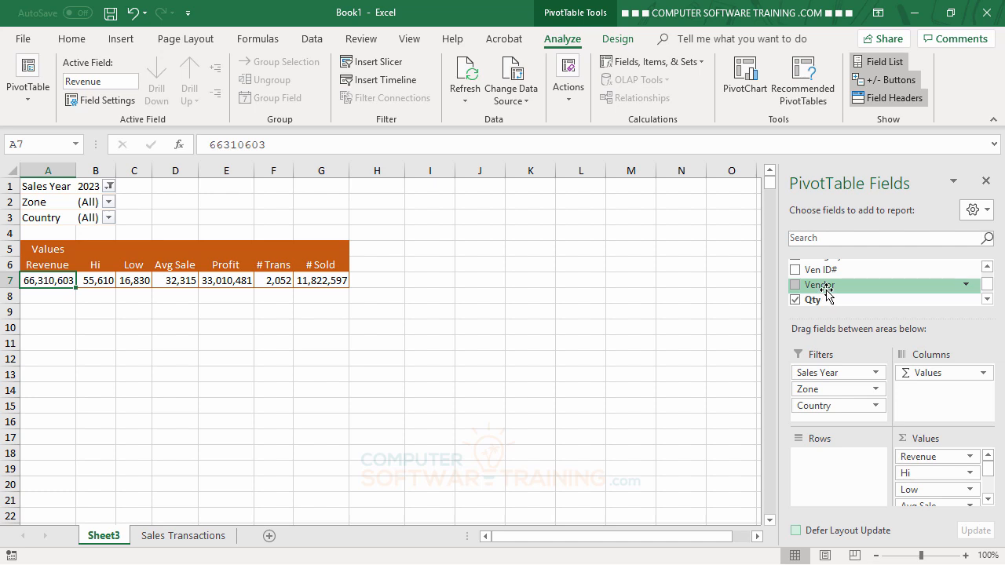
pyautogui.moveTo(826, 287); pyautogui.dragTo(831, 457)
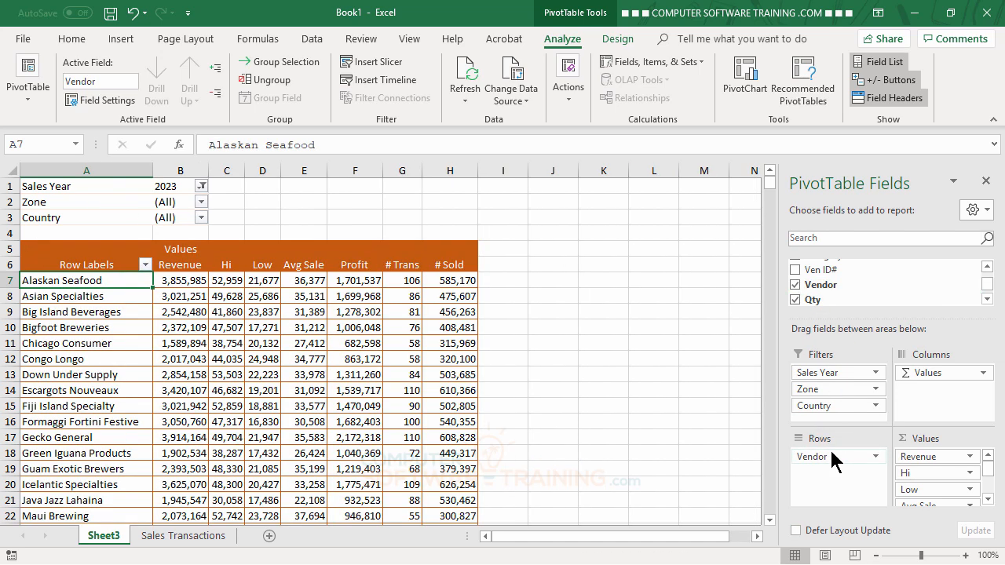
# Add FullProduct to the PivotTable rows below Vendor
pyautogui.click(987, 267)
pyautogui.click(987, 268)
pyautogui.click(987, 268)
pyautogui.click(987, 268)
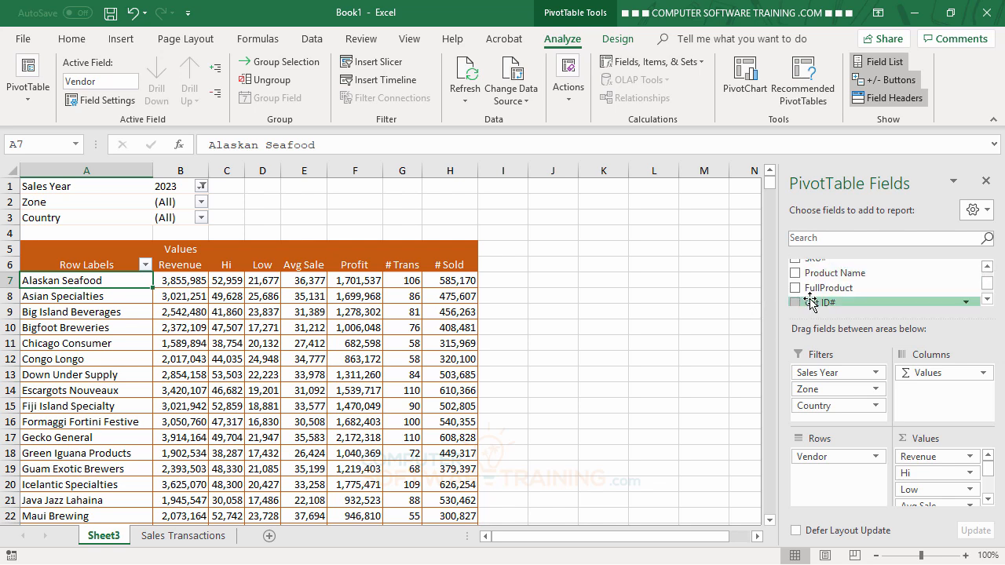
pyautogui.moveTo(824, 289); pyautogui.dragTo(826, 470)
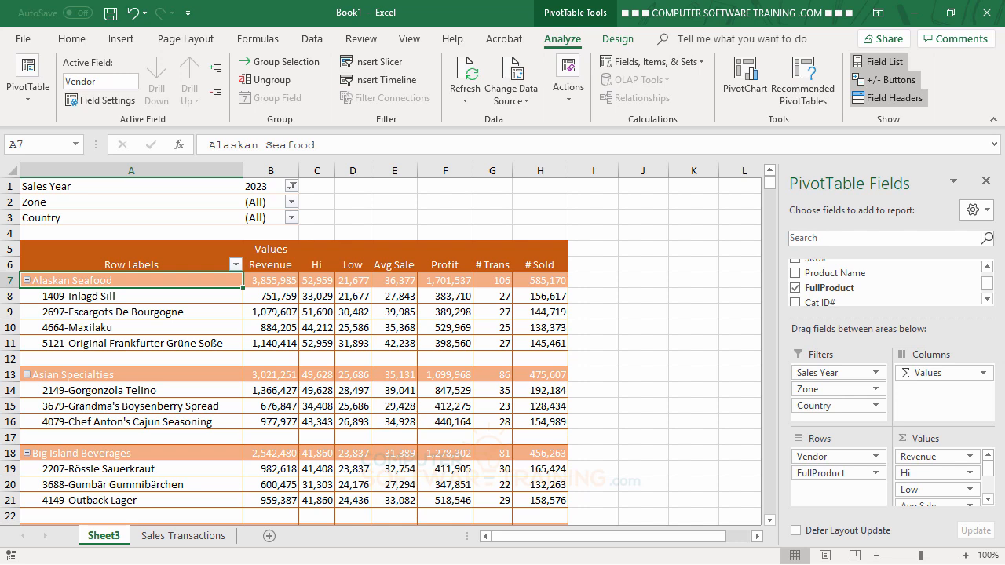
pyautogui.click(452, 564)
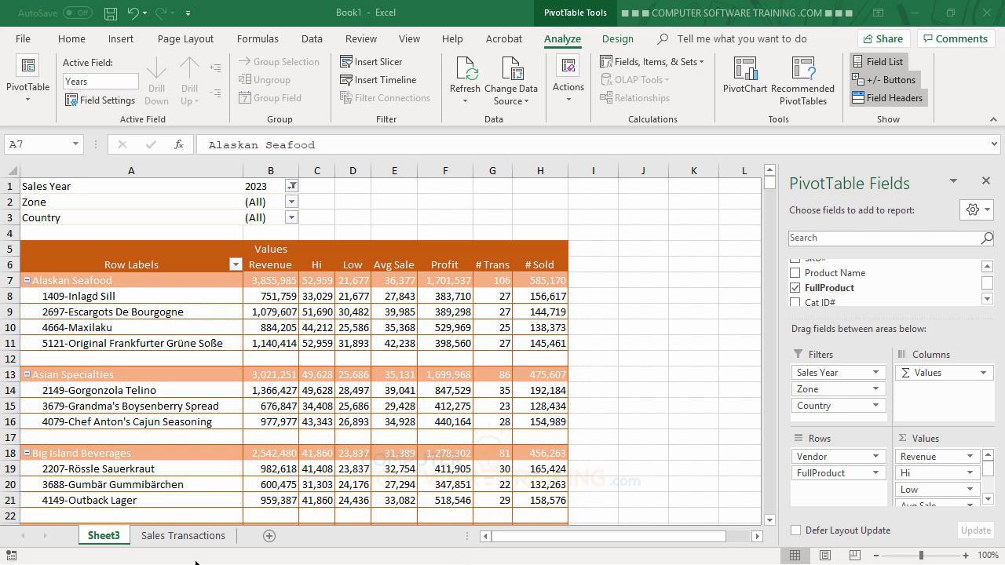
# Remove Vendor from the PivotTable rows and move Country from the filters to the rows below FullProduct
pyautogui.moveTo(812, 458); pyautogui.dragTo(718, 440)
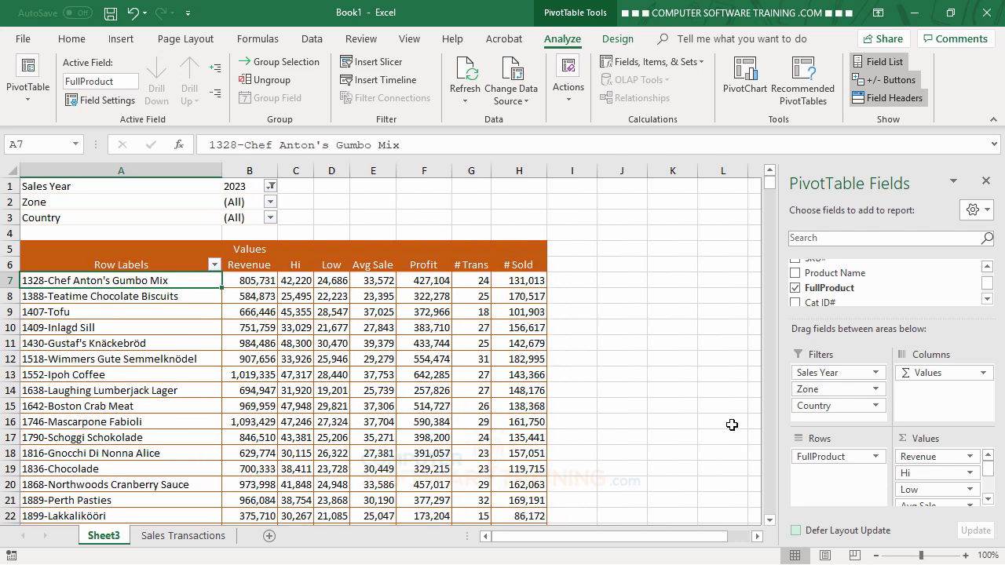
pyautogui.click(988, 268)
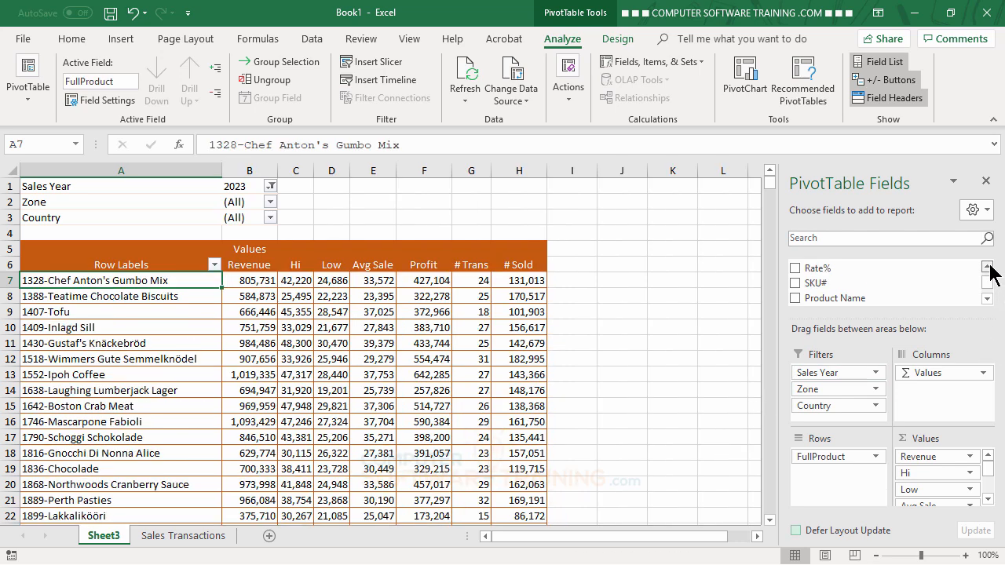
pyautogui.click(988, 268)
pyautogui.click(987, 268)
pyautogui.click(988, 267)
pyautogui.click(988, 268)
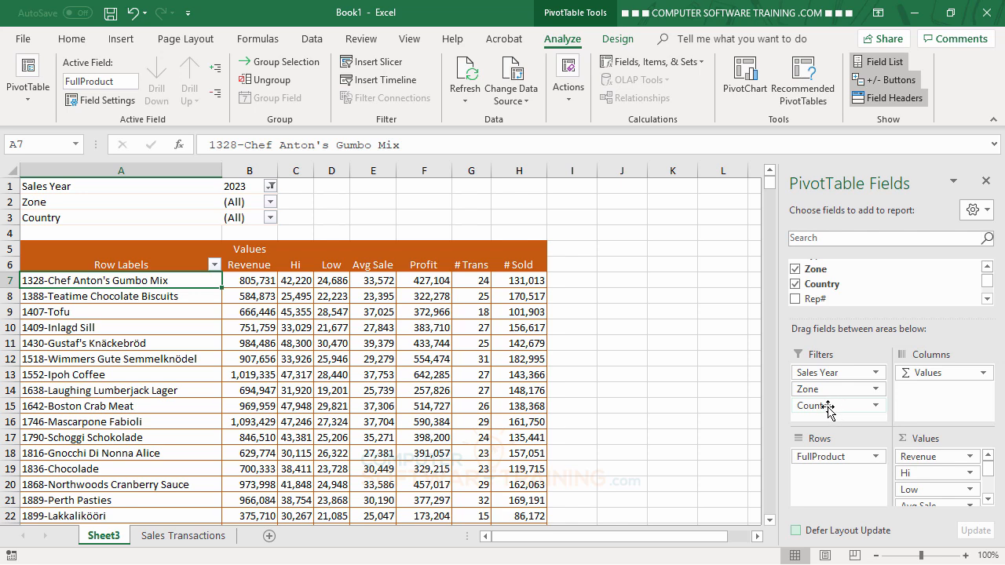
pyautogui.moveTo(829, 407); pyautogui.dragTo(828, 469)
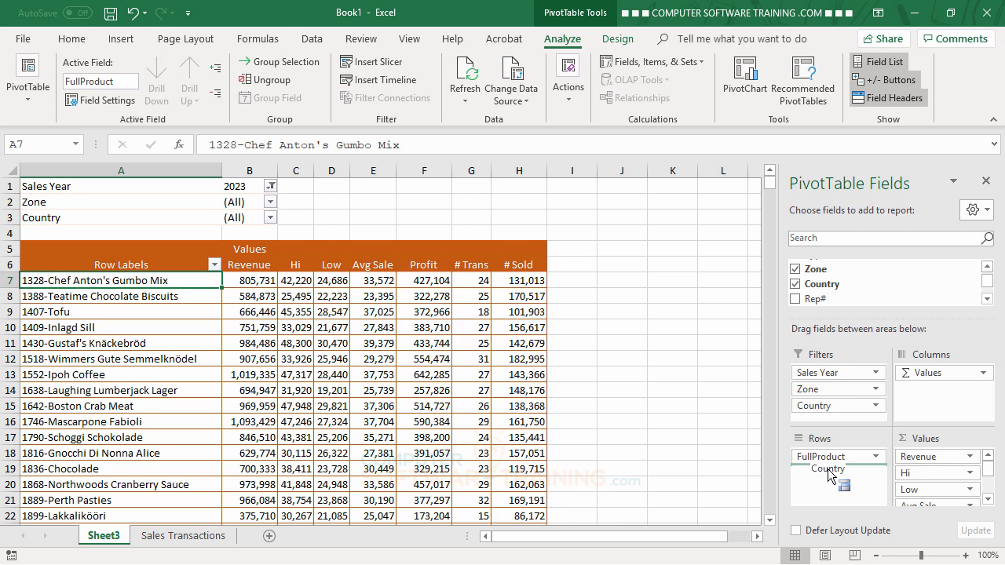
pyautogui.moveTo(828, 469); pyautogui.dragTo(827, 467)
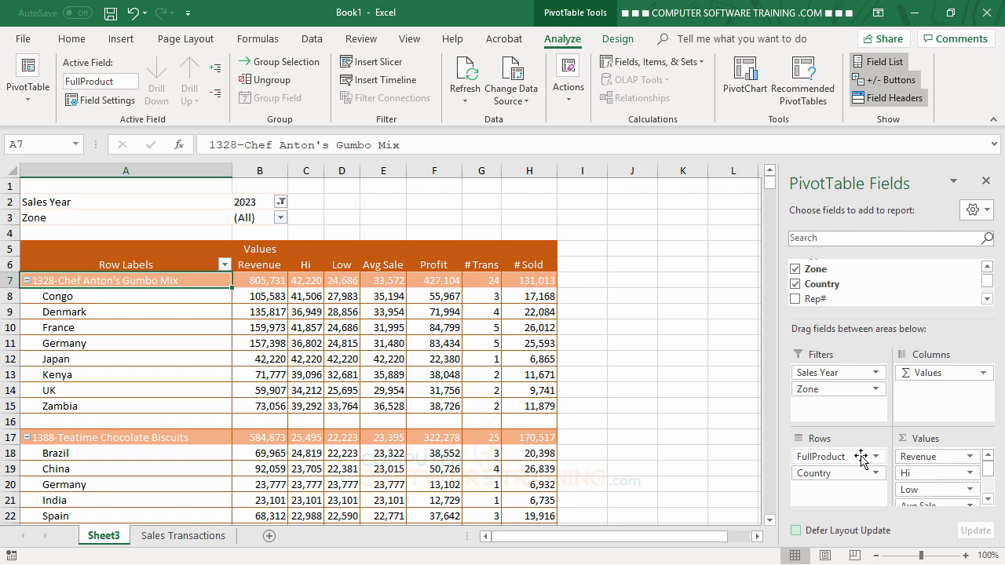
# Place Country above FullProduct in the PivotTable rows and review the product figures for each country
pyautogui.moveTo(831, 459); pyautogui.dragTo(837, 492)
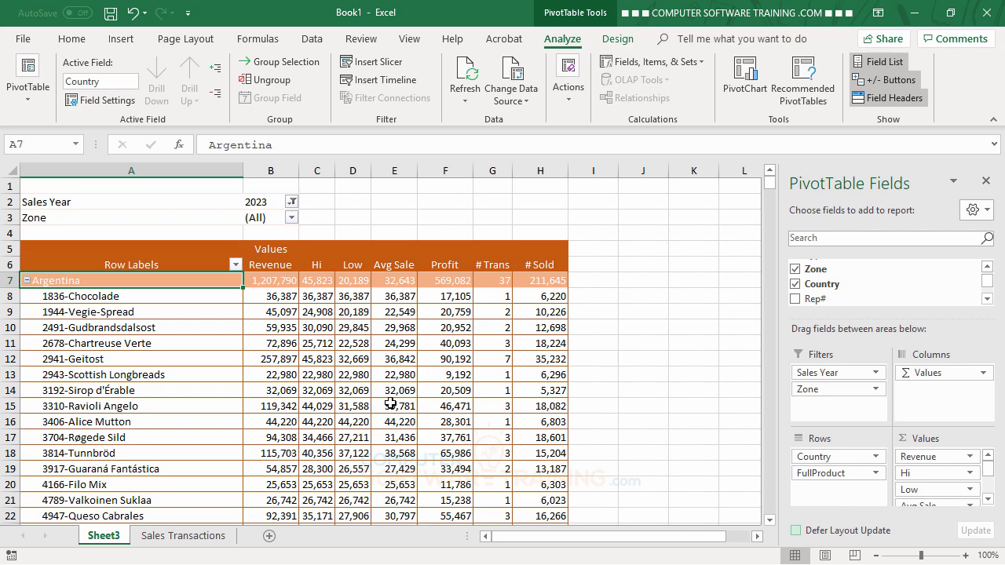
pyautogui.scroll(-3, 367, 380)
pyautogui.scroll(-7, 367, 380)
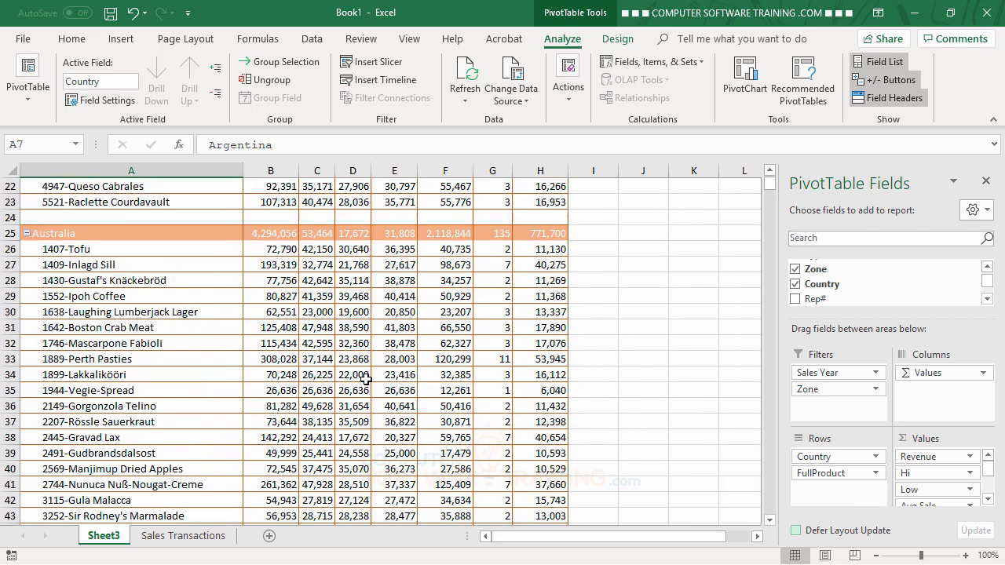
pyautogui.scroll(-6, 366, 380)
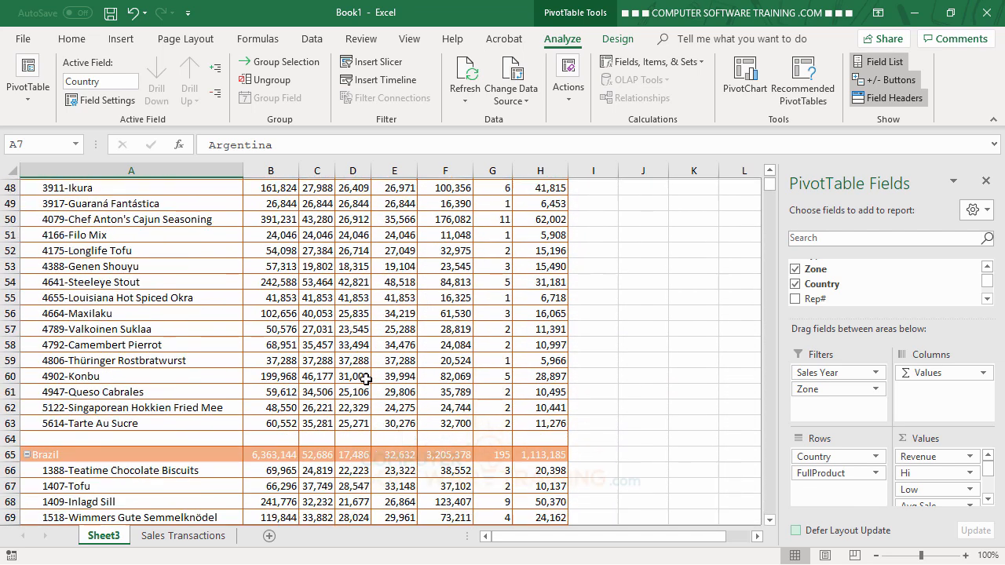
pyautogui.scroll(7, 366, 380)
pyautogui.scroll(9, 366, 380)
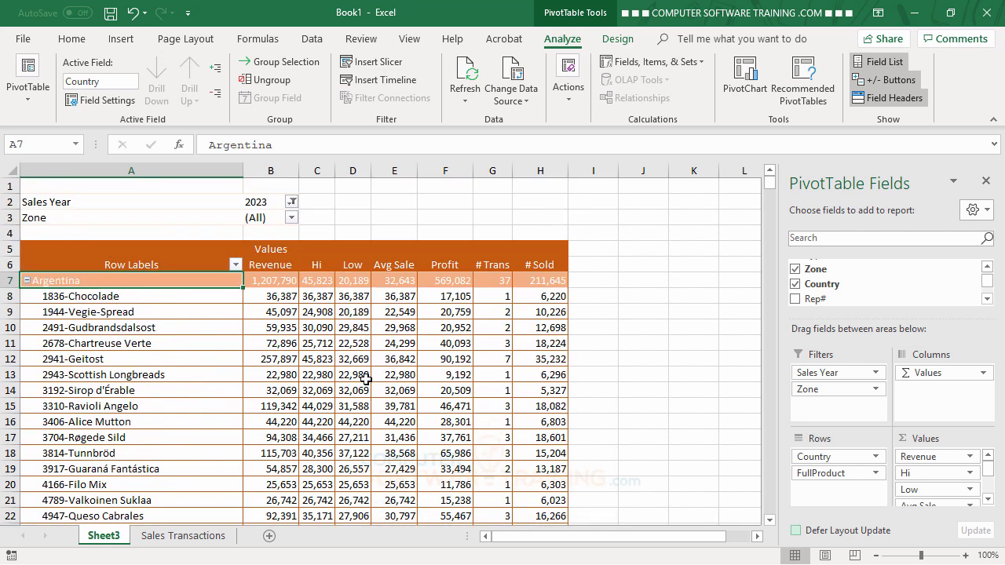
pyautogui.moveTo(427, 446)
pyautogui.moveTo(551, 285)
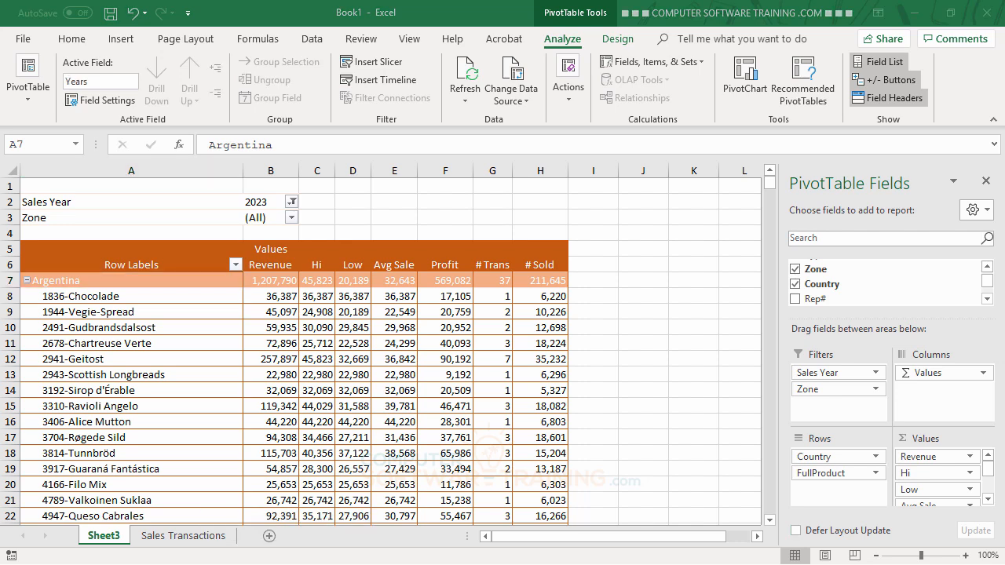
# Move Country back to the PivotTable filters and remove FullProduct from the rows
pyautogui.click(820, 456)
pyautogui.moveTo(830, 445); pyautogui.dragTo(828, 407)
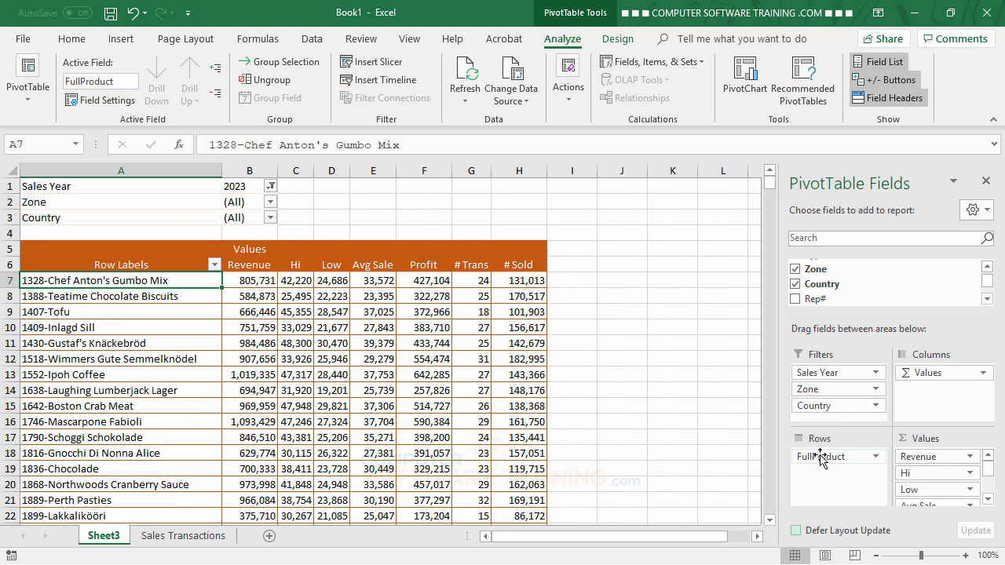
pyautogui.moveTo(821, 458); pyautogui.dragTo(638, 444)
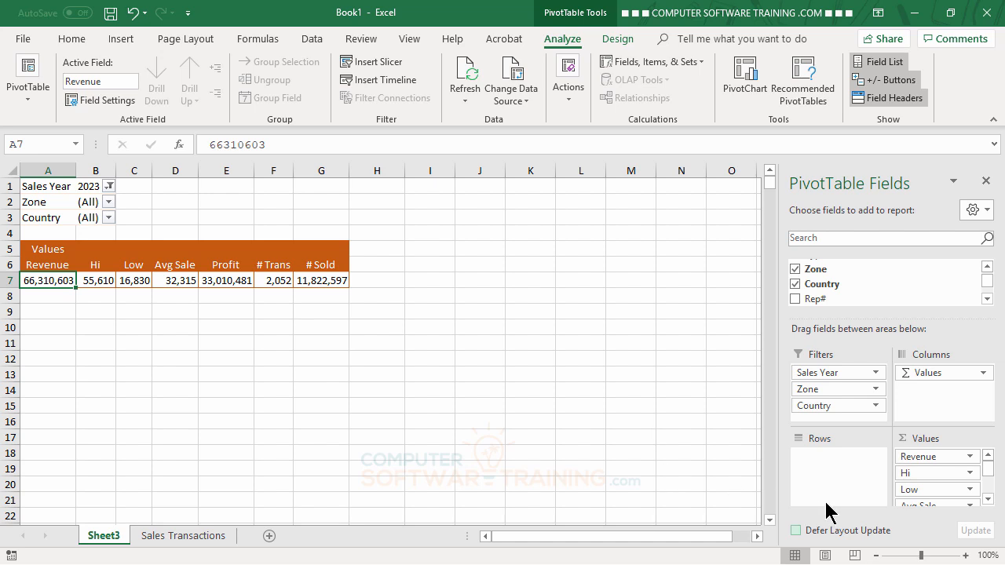
# Add Product Name to the PivotTable as the row field
pyautogui.click(987, 299)
pyautogui.click(987, 300)
pyautogui.click(987, 299)
pyautogui.click(987, 300)
pyautogui.click(987, 299)
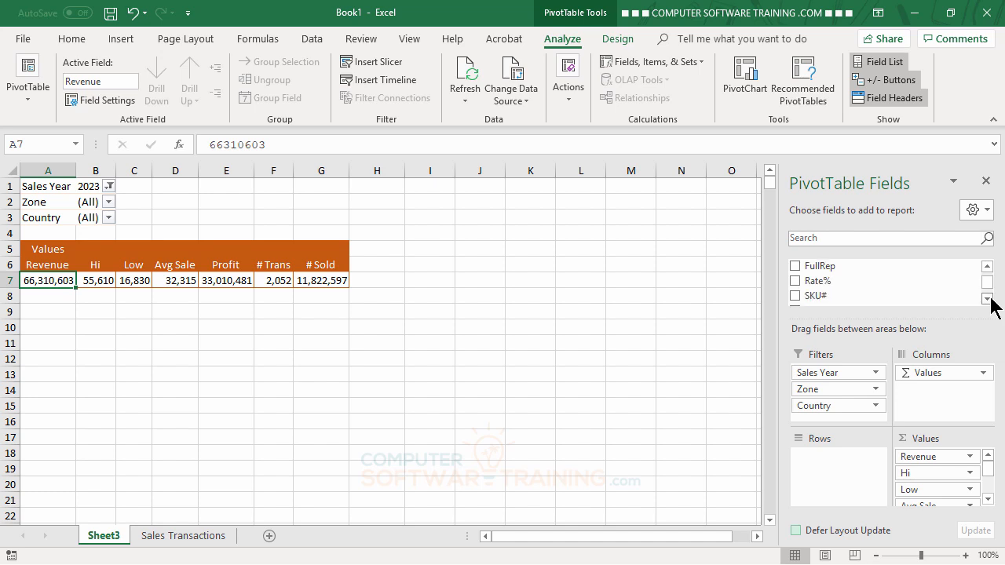
pyautogui.click(987, 299)
pyautogui.click(987, 299)
pyautogui.moveTo(860, 288); pyautogui.dragTo(848, 456)
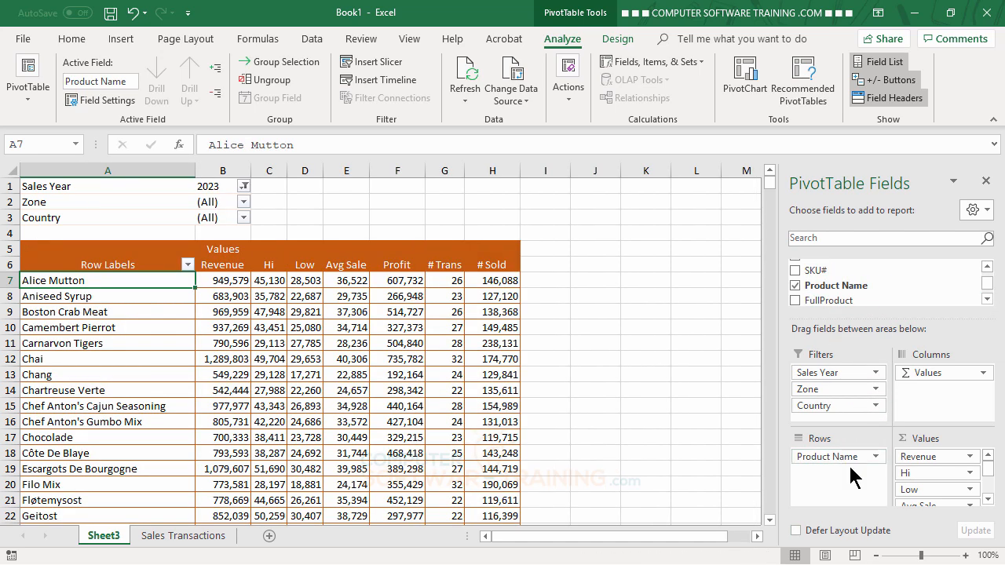
# Move Zone from the PivotTable filters to the rows below Product Name
pyautogui.click(987, 267)
pyautogui.click(987, 267)
pyautogui.click(987, 267)
pyautogui.click(987, 267)
pyautogui.click(987, 267)
pyautogui.click(987, 267)
pyautogui.click(987, 267)
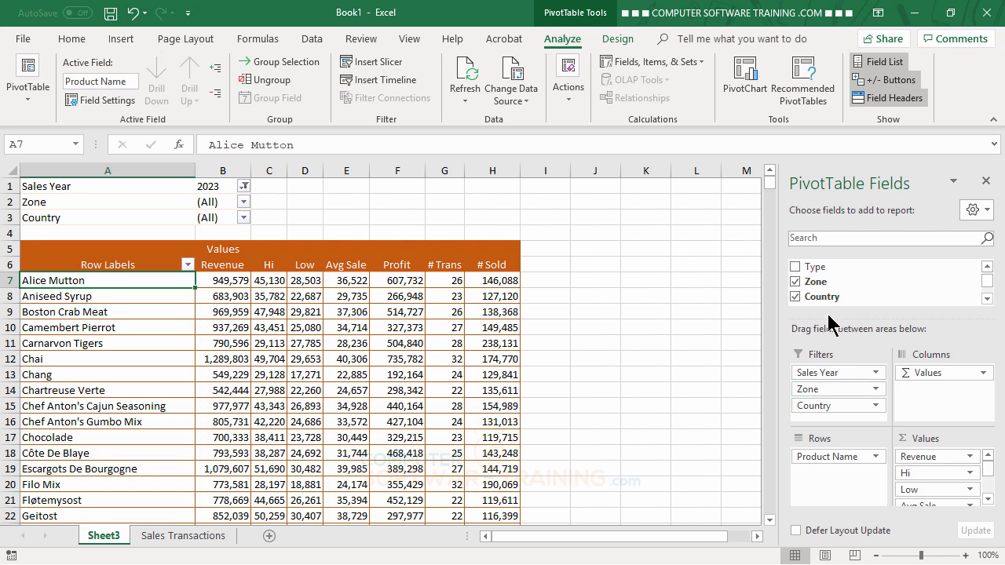
pyautogui.click(826, 390)
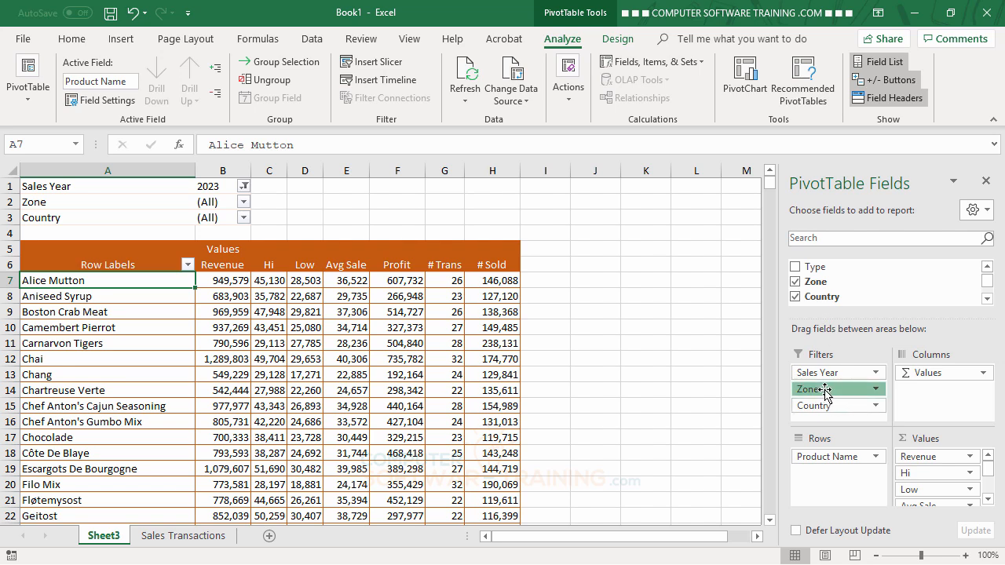
pyautogui.moveTo(826, 390); pyautogui.dragTo(830, 471)
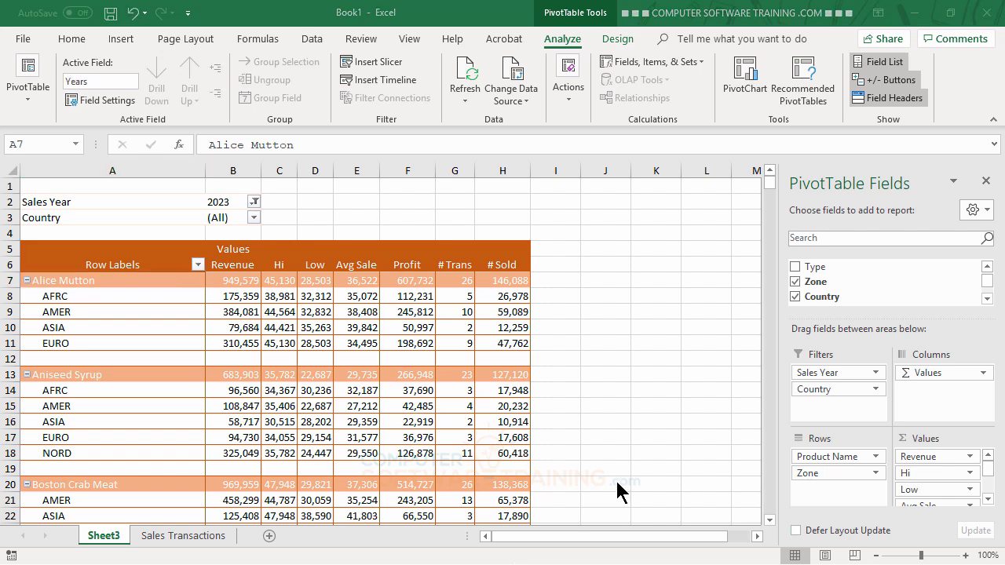
# Return Zone to the end of the PivotTable filters and move Sales Year to the rows below Product Name
pyautogui.click(818, 475)
pyautogui.moveTo(821, 476); pyautogui.dragTo(817, 405)
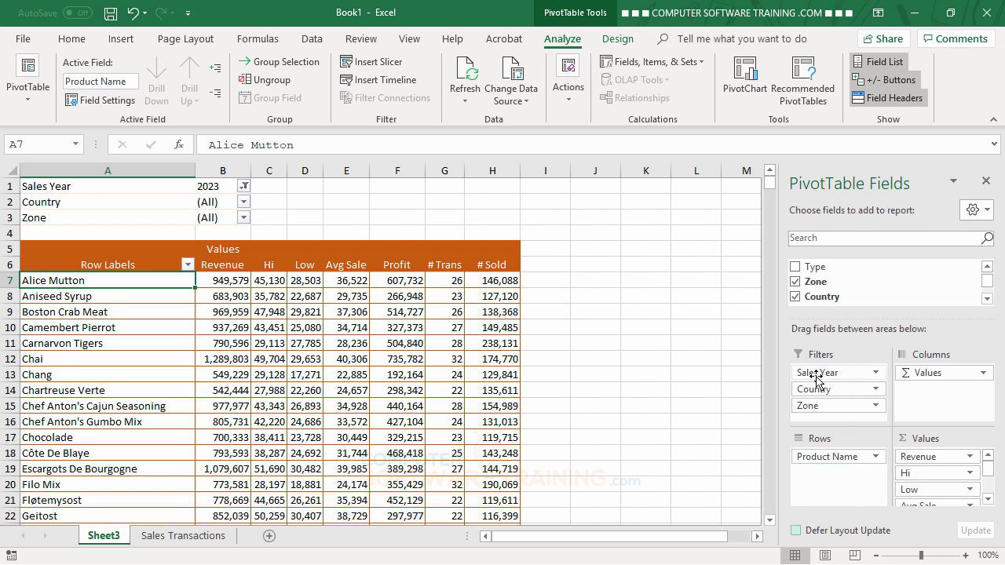
pyautogui.moveTo(821, 377); pyautogui.dragTo(831, 479)
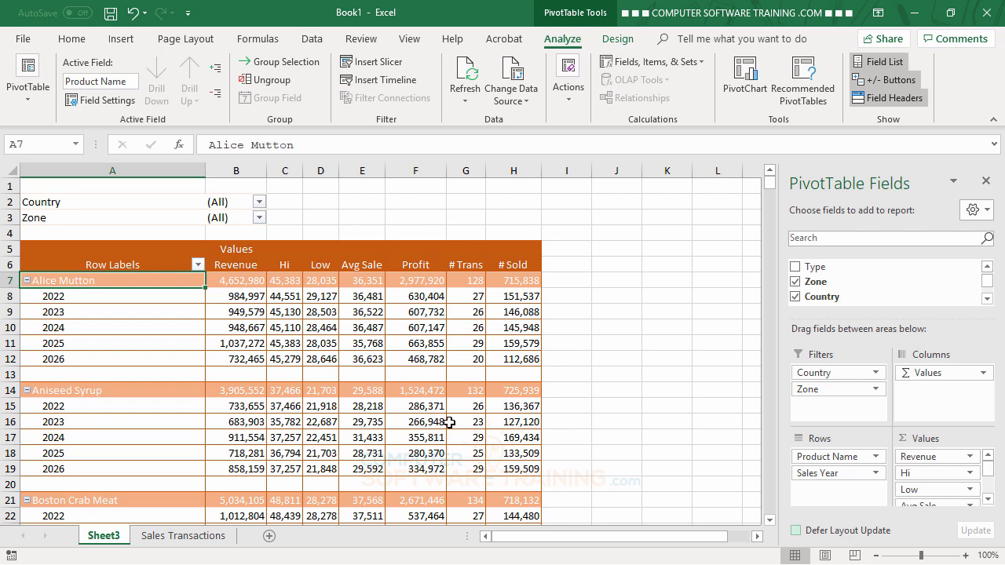
# Look through the fields available in the PivotTable field list
pyautogui.moveTo(449, 422)
pyautogui.scroll(4, 988, 271)
pyautogui.scroll(-7, 988, 302)
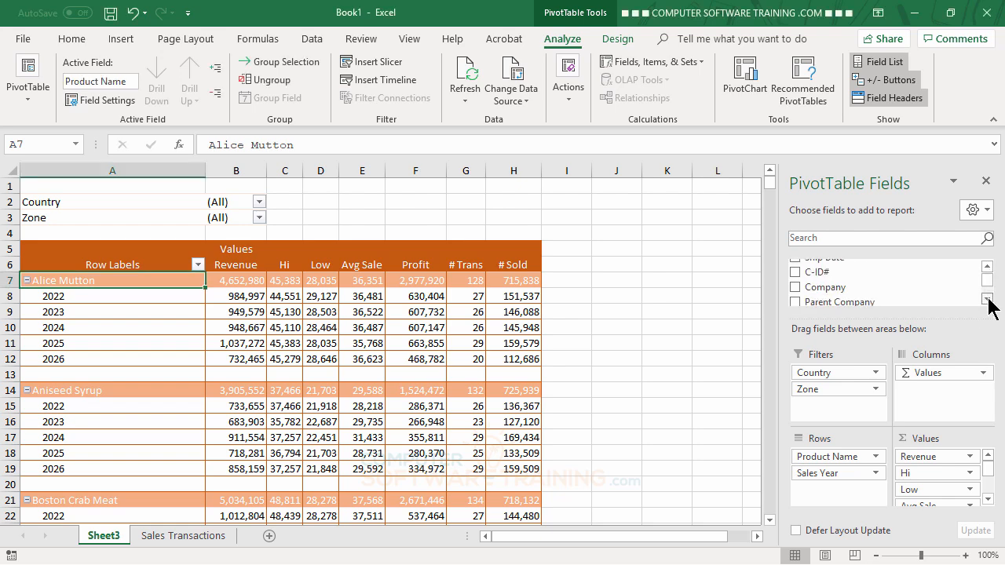
pyautogui.scroll(-7, 988, 302)
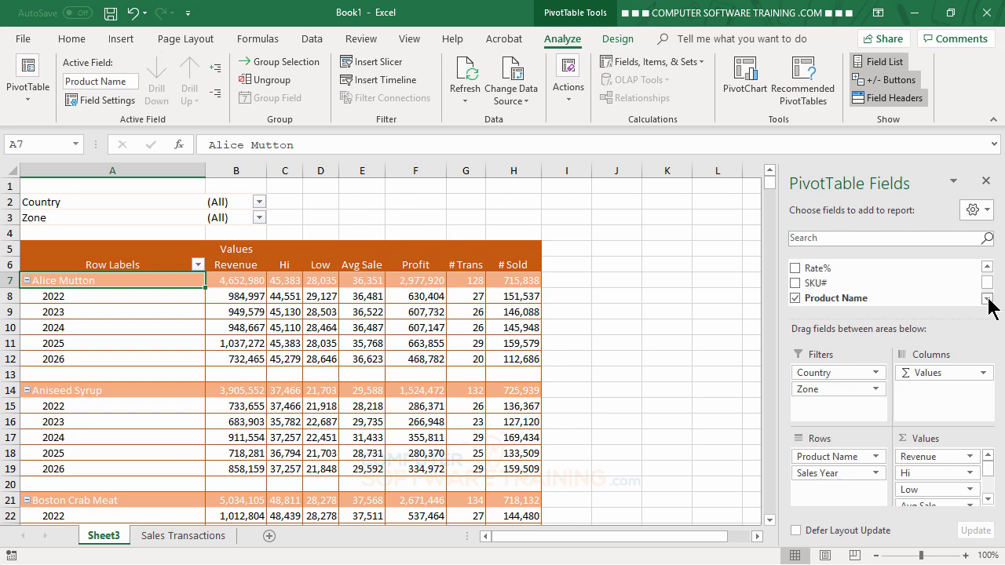
pyautogui.scroll(-6, 989, 302)
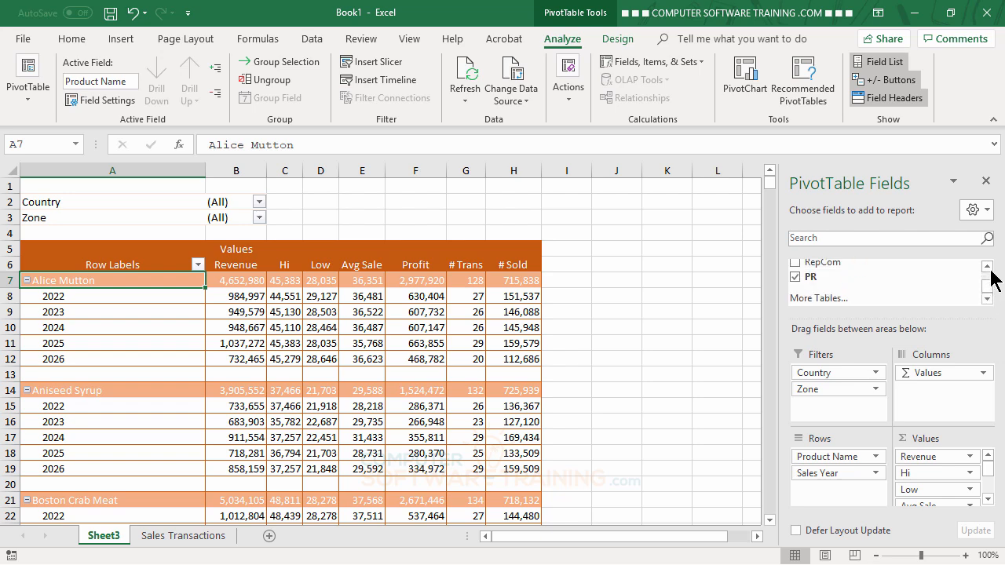
pyautogui.scroll(2, 989, 275)
pyautogui.scroll(1, 989, 275)
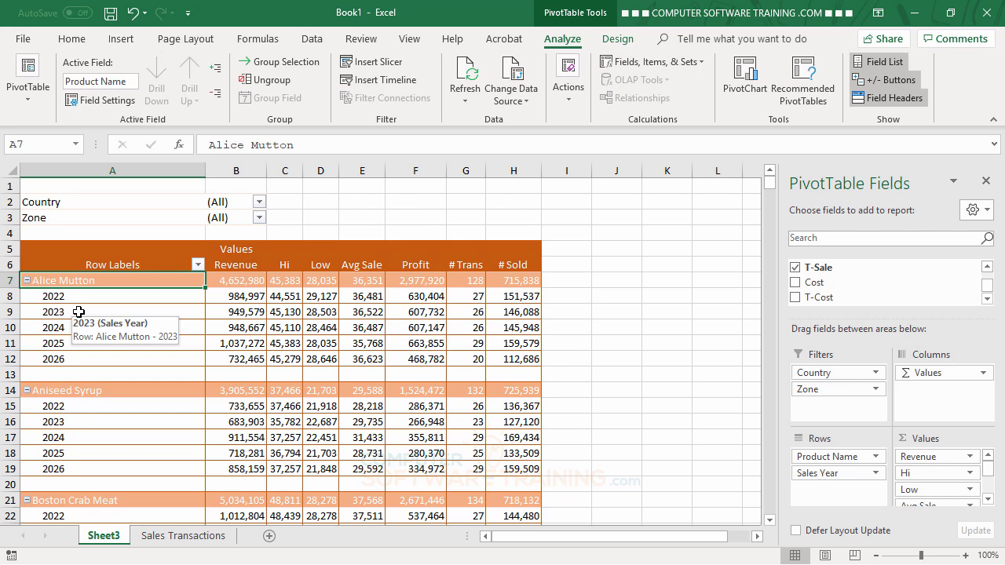
# Group the Sales Year row field by Quarters and Years, and review the quarterly breakdown under each product
pyautogui.click(79, 312)
pyautogui.click(58, 327)
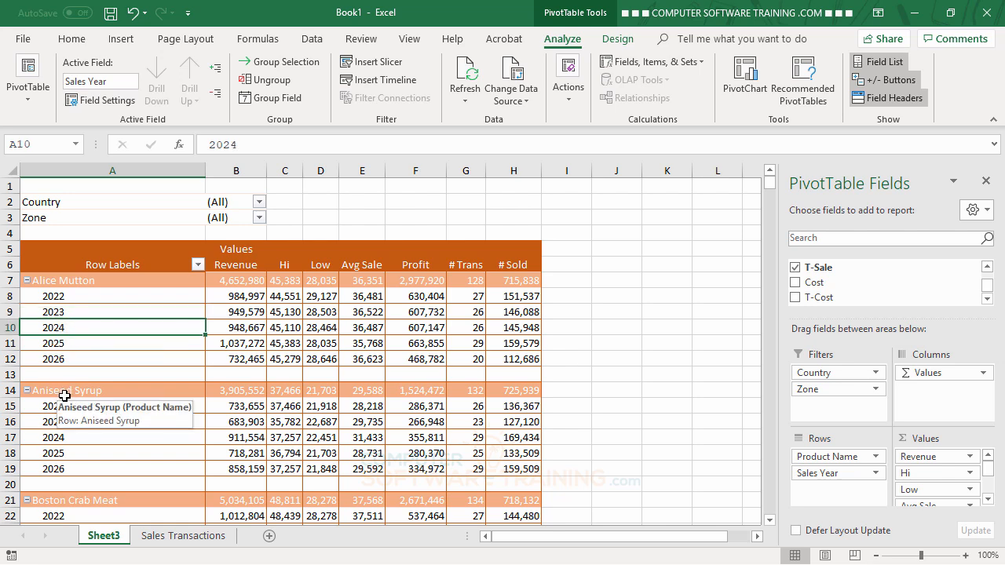
pyautogui.click(274, 102)
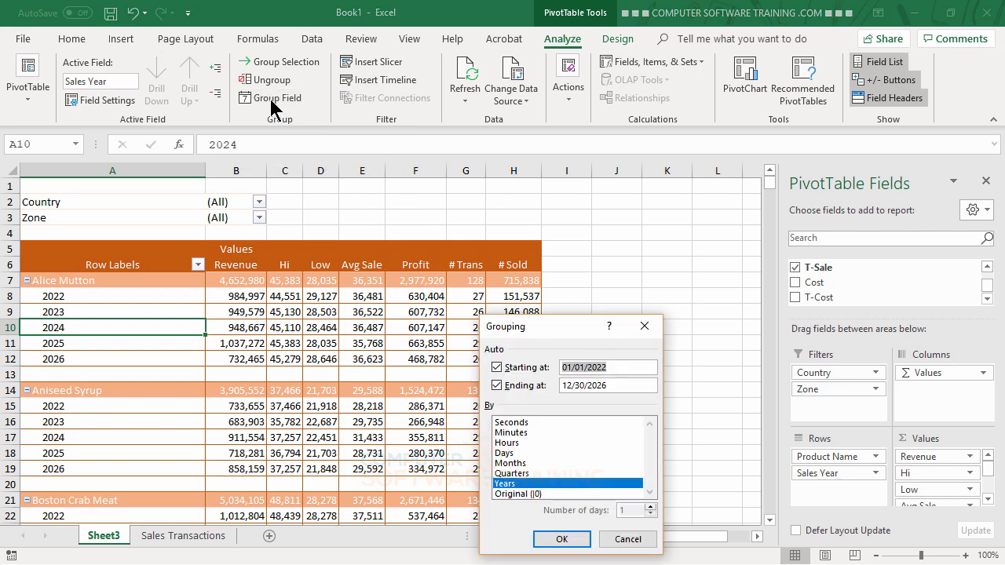
pyautogui.click(512, 474)
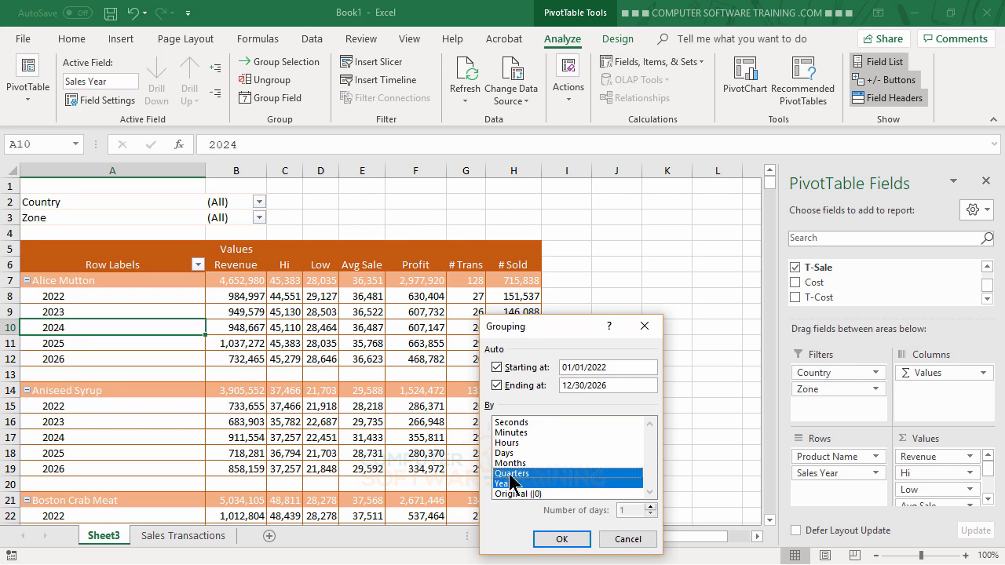
pyautogui.click(561, 539)
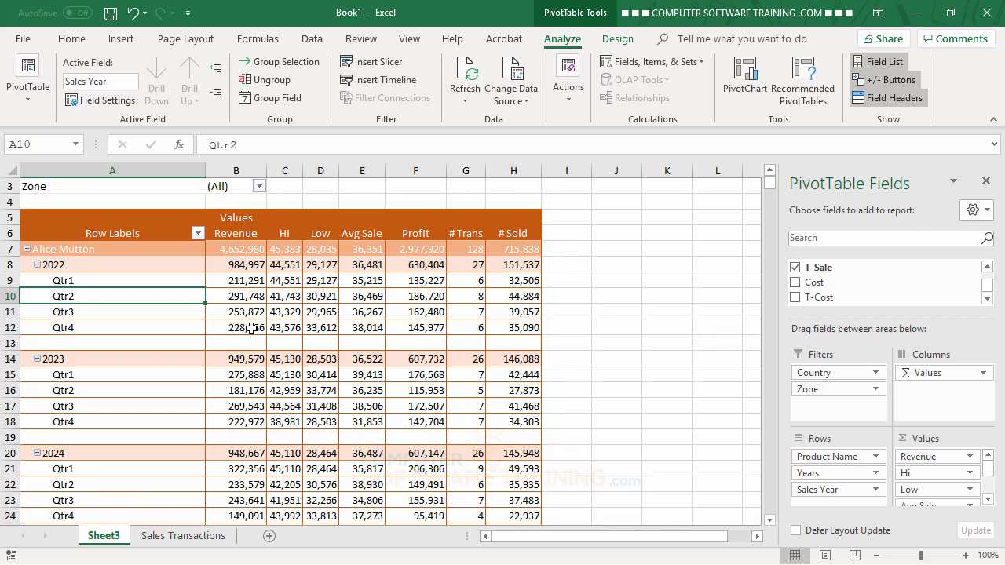
pyautogui.scroll(-5, 252, 328)
pyautogui.scroll(-9, 251, 328)
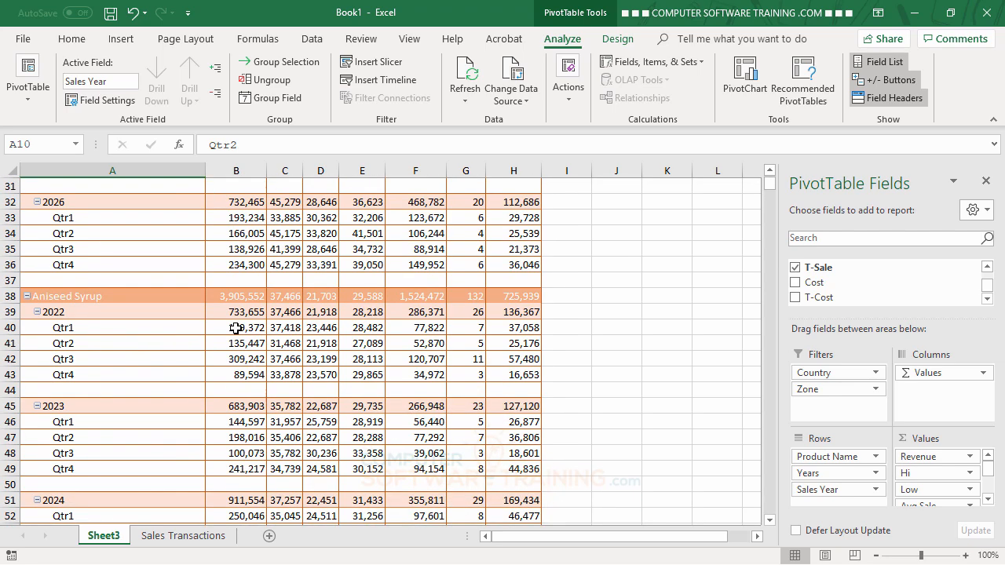
pyautogui.scroll(-9, 235, 328)
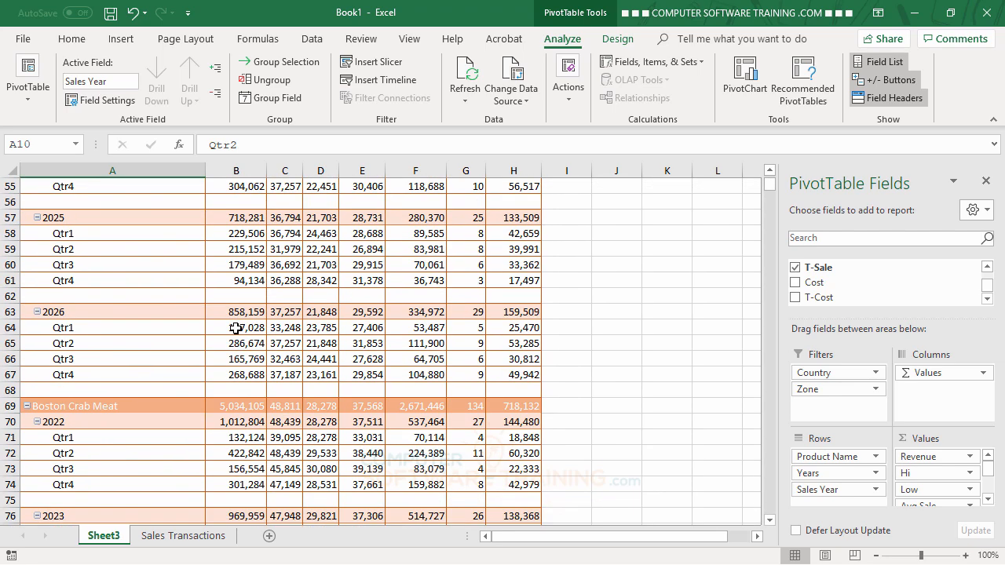
pyautogui.scroll(14, 235, 328)
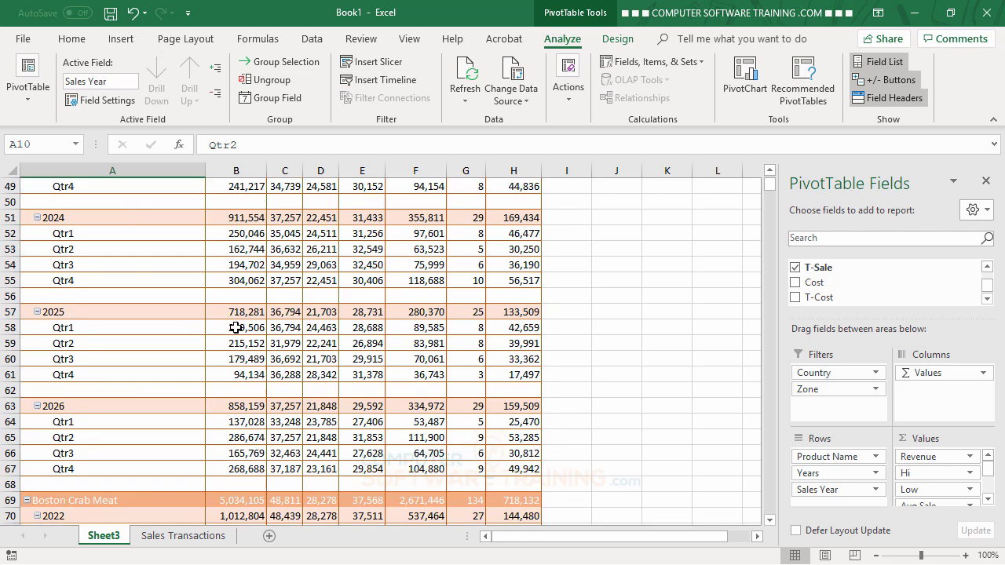
pyautogui.scroll(9, 235, 328)
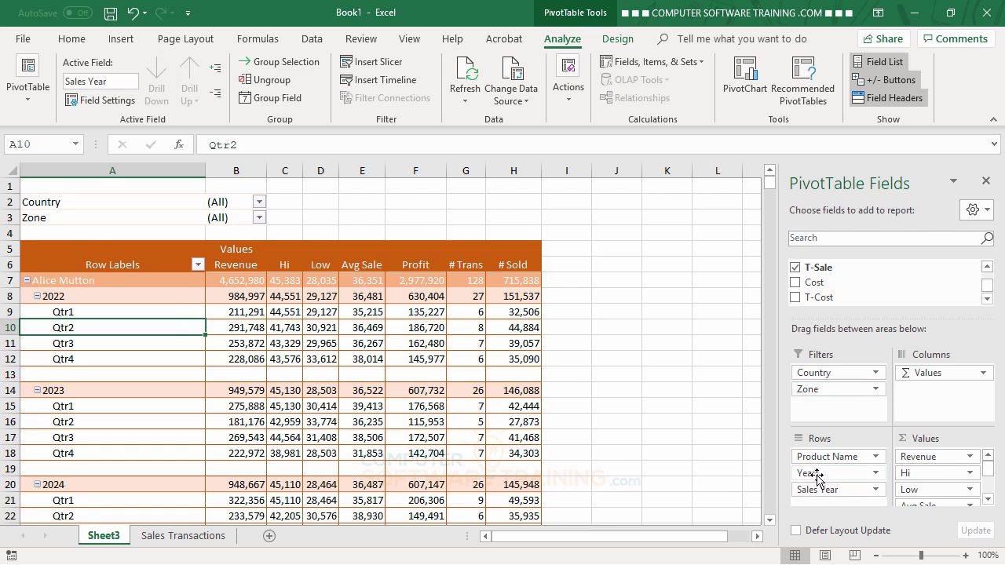
# Move Years and Sales Year from the PivotTable rows to the filters, and filter Years to 2022
pyautogui.moveTo(816, 476); pyautogui.dragTo(817, 410)
pyautogui.moveTo(820, 475); pyautogui.dragTo(823, 428)
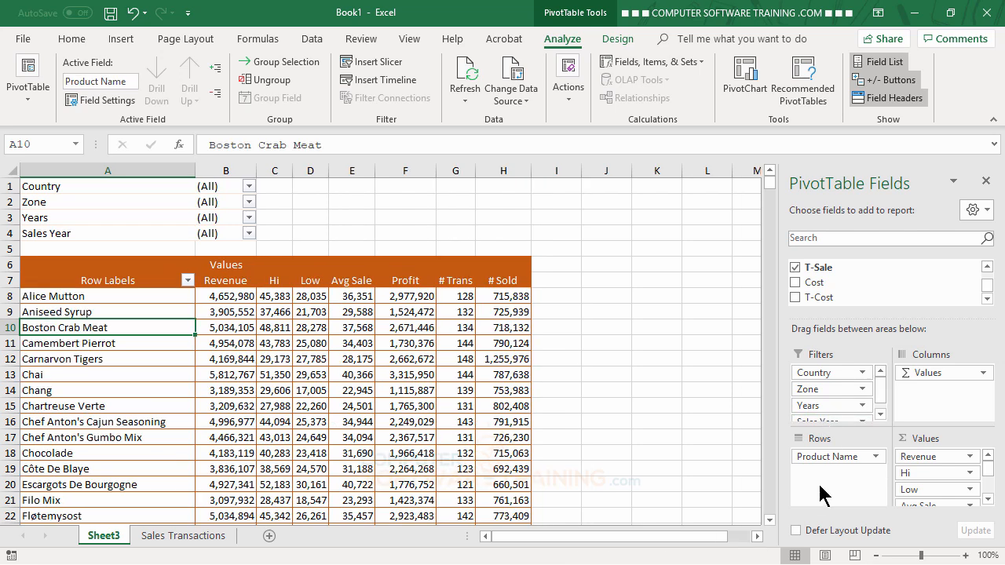
pyautogui.click(249, 218)
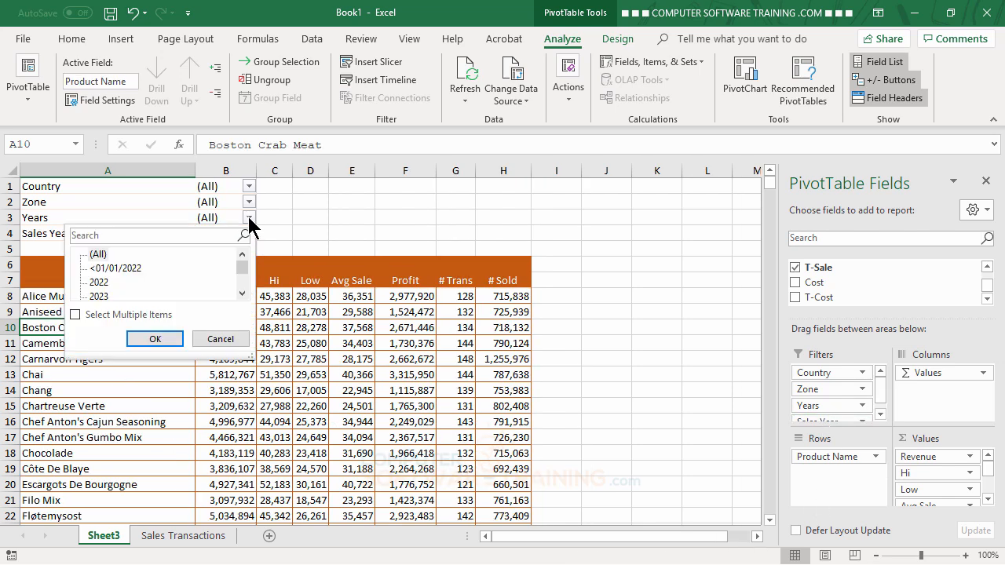
pyautogui.click(100, 282)
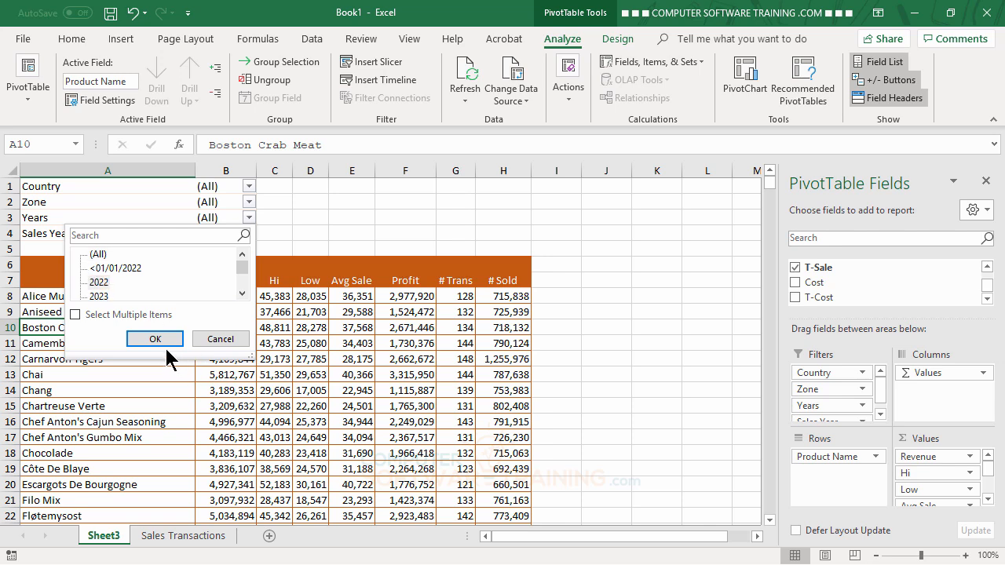
pyautogui.click(156, 340)
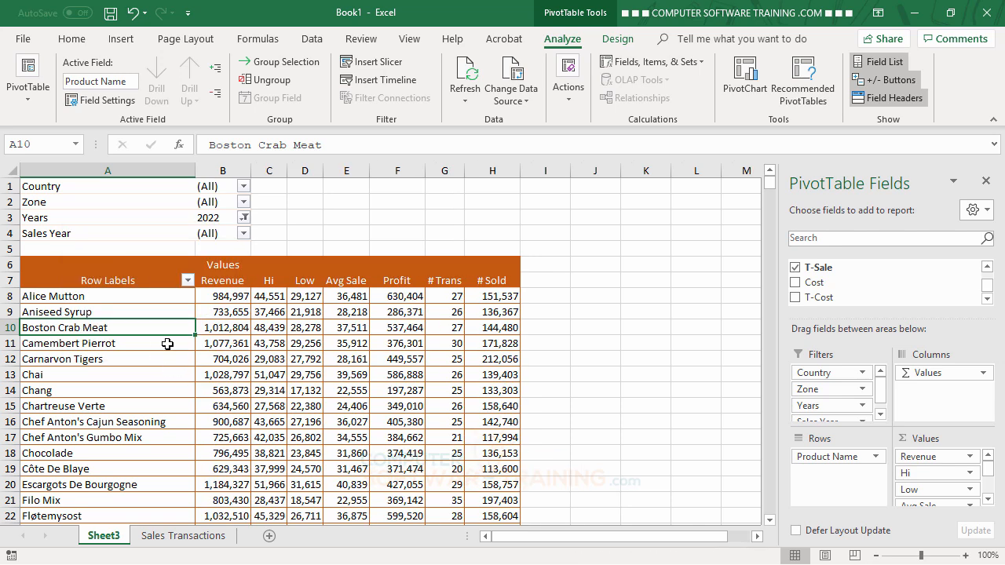
# Filter the PivotTable's Sales Year field to Qtr1
pyautogui.click(244, 234)
pyautogui.click(92, 298)
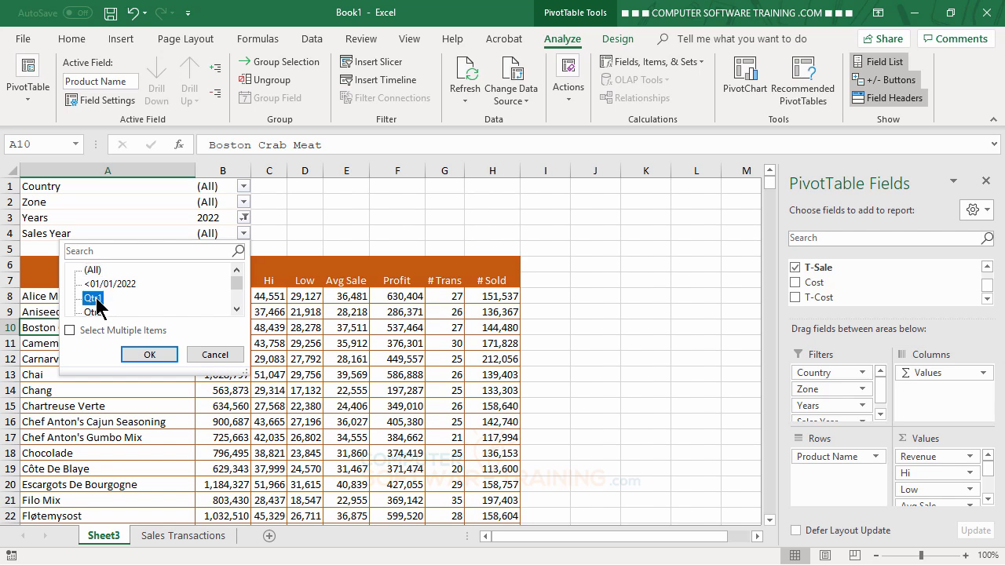
pyautogui.click(148, 355)
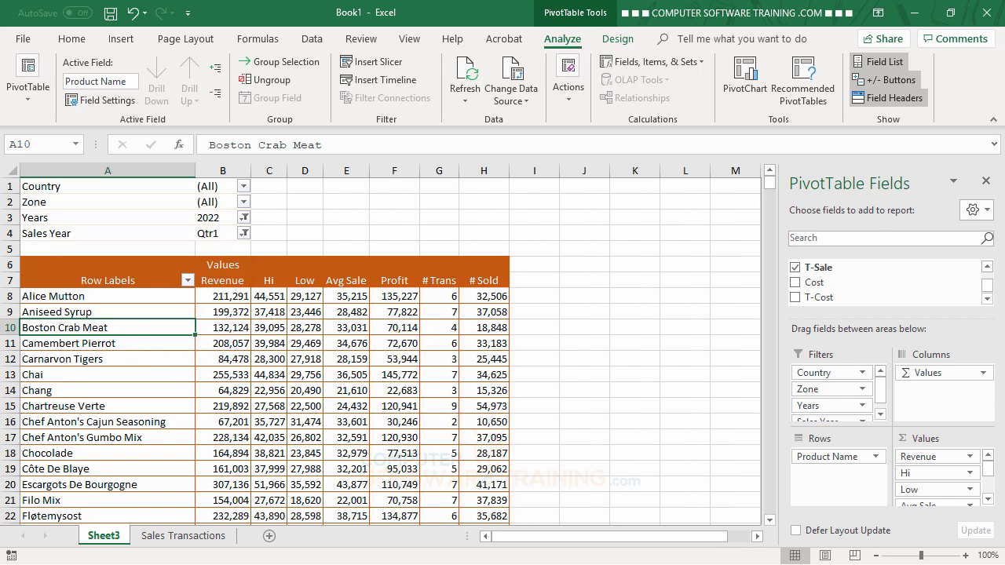
# Insert a slicer for the Category field of the PivotTable
pyautogui.moveTo(502, 333)
pyautogui.moveTo(276, 354)
pyautogui.moveTo(334, 390)
pyautogui.click(375, 66)
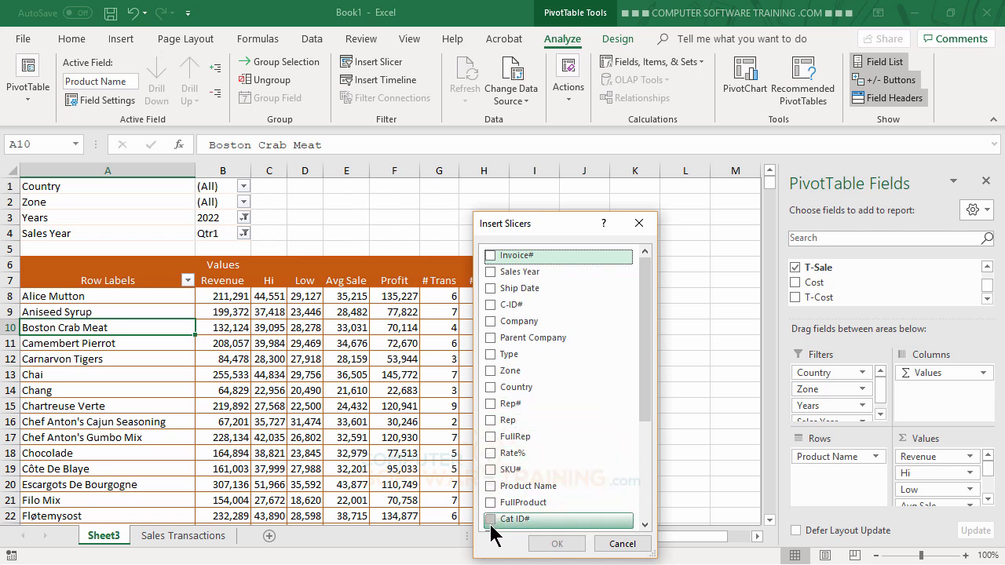
pyautogui.click(644, 526)
pyautogui.click(645, 526)
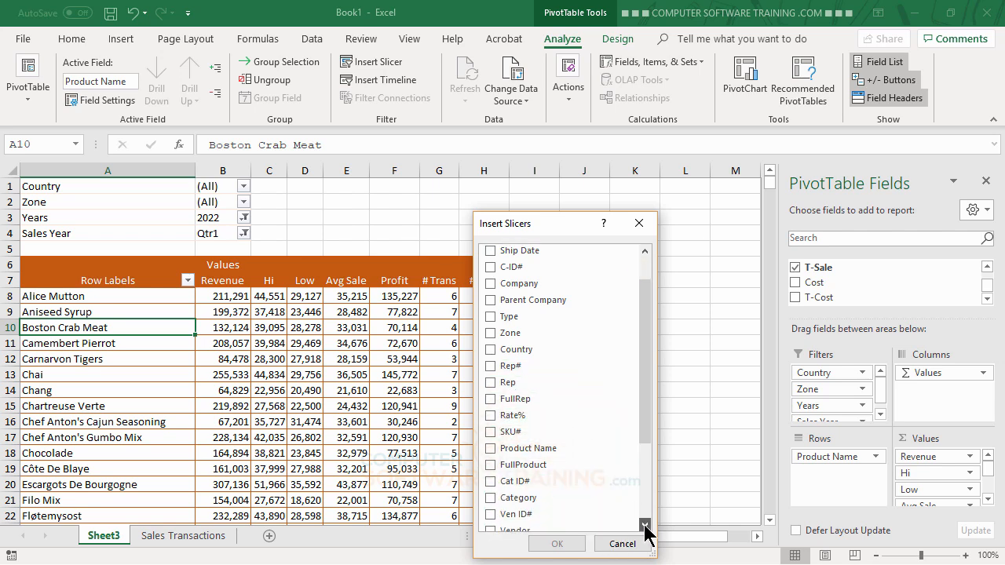
pyautogui.click(645, 526)
pyautogui.click(492, 486)
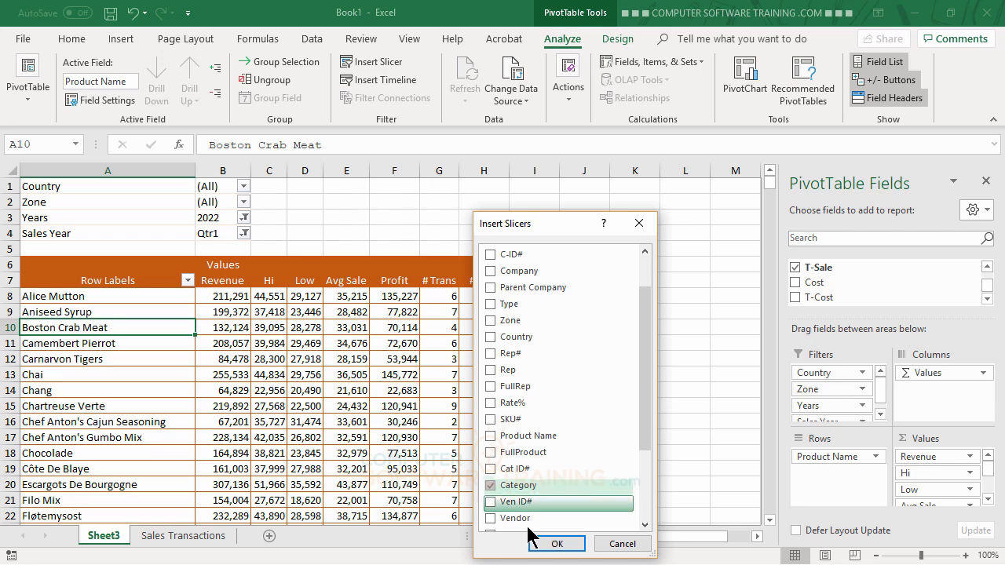
pyautogui.click(558, 544)
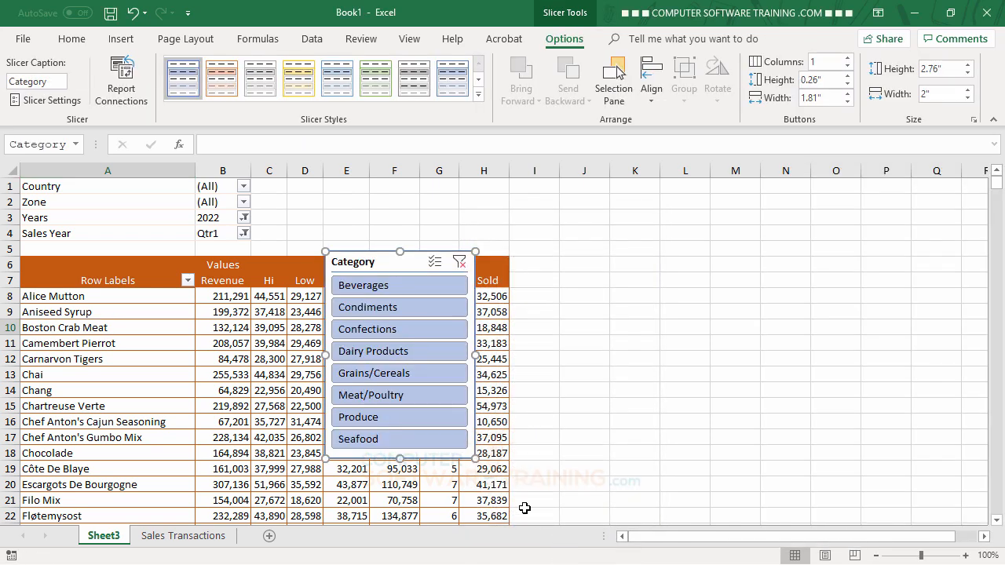
# Widen the Category slicer to about 5.93 inches and arrange its category buttons in 8 columns
pyautogui.moveTo(476, 356); pyautogui.dragTo(771, 355)
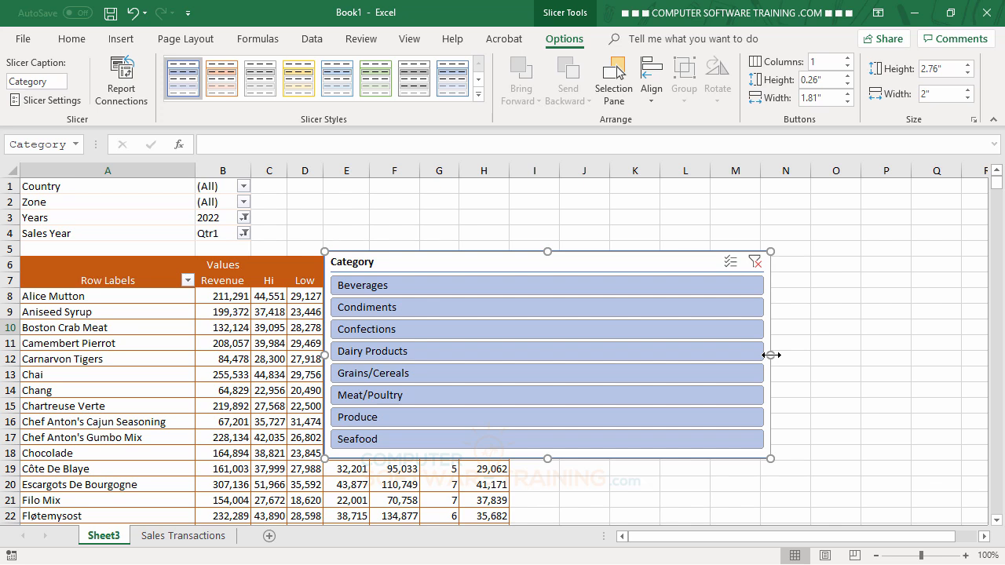
pyautogui.click(847, 58)
pyautogui.click(847, 58)
pyautogui.click(847, 58)
pyautogui.click(848, 59)
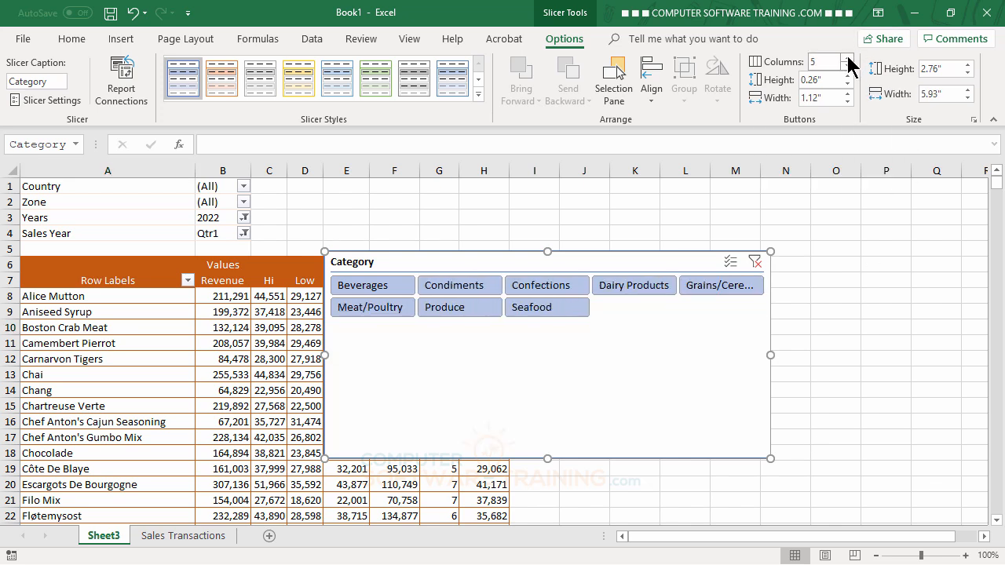
pyautogui.click(847, 58)
pyautogui.click(848, 58)
pyautogui.click(847, 58)
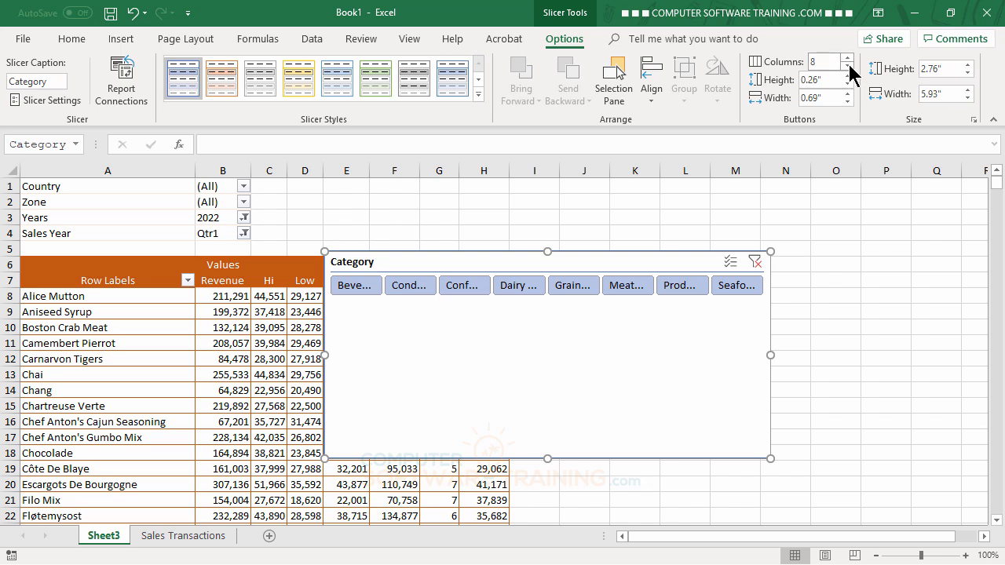
# Reduce the Category slicer to 4 columns
pyautogui.click(848, 67)
pyautogui.click(848, 67)
pyautogui.click(848, 67)
pyautogui.click(848, 67)
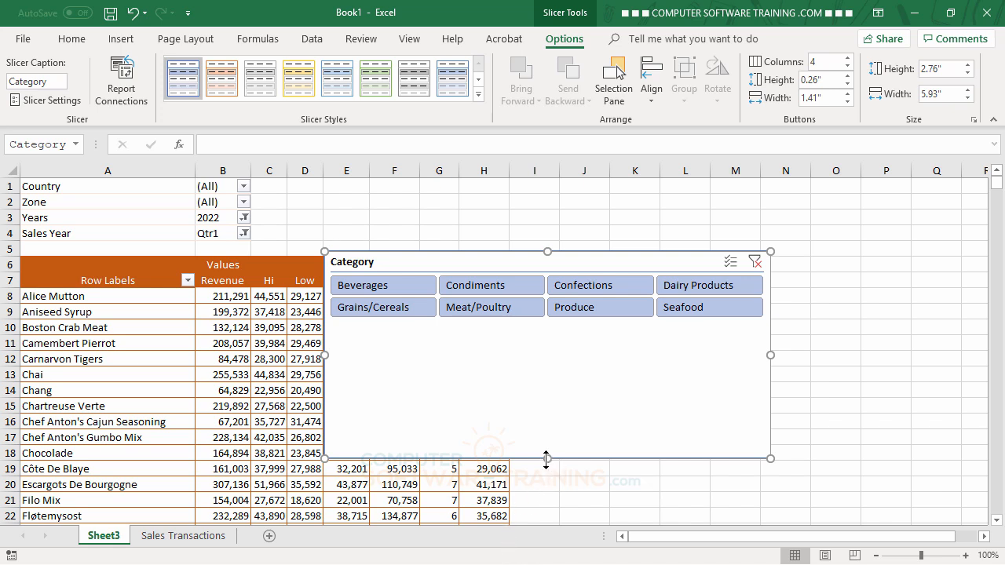
# Shorten the Category slicer to about 1.07 inches high and move it up beside the PivotTable filters
pyautogui.moveTo(547, 458); pyautogui.dragTo(545, 332)
pyautogui.moveTo(520, 262); pyautogui.dragTo(469, 193)
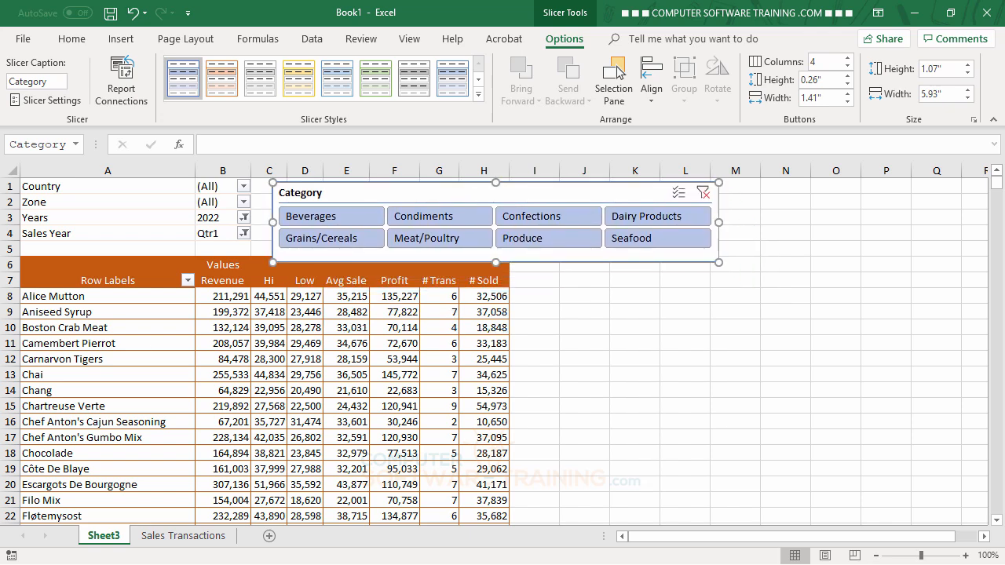
# Try to insert a new row at row 5, between the filters and the PivotTable header
pyautogui.click(12, 248)
pyautogui.rightClick(11, 247)
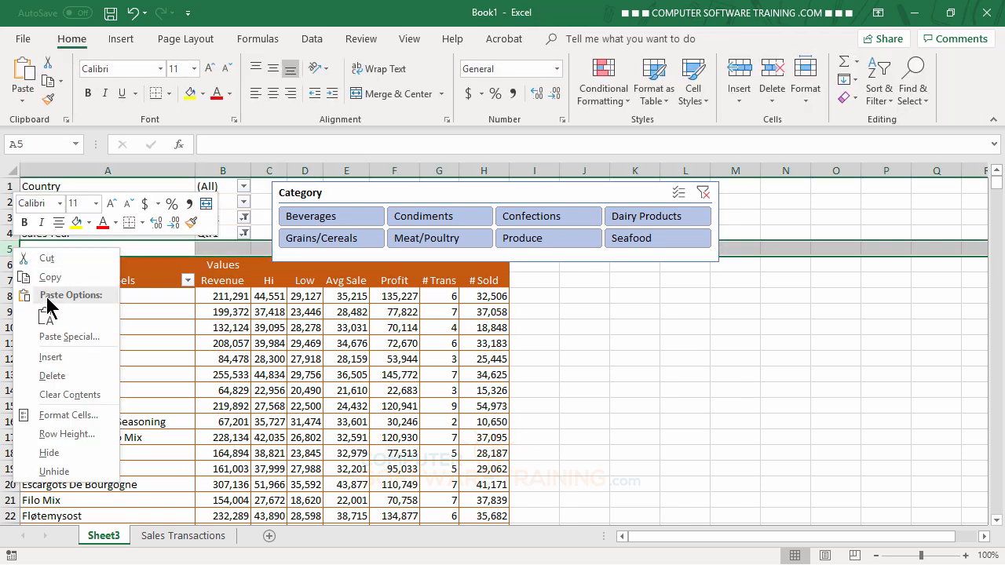
pyautogui.click(62, 360)
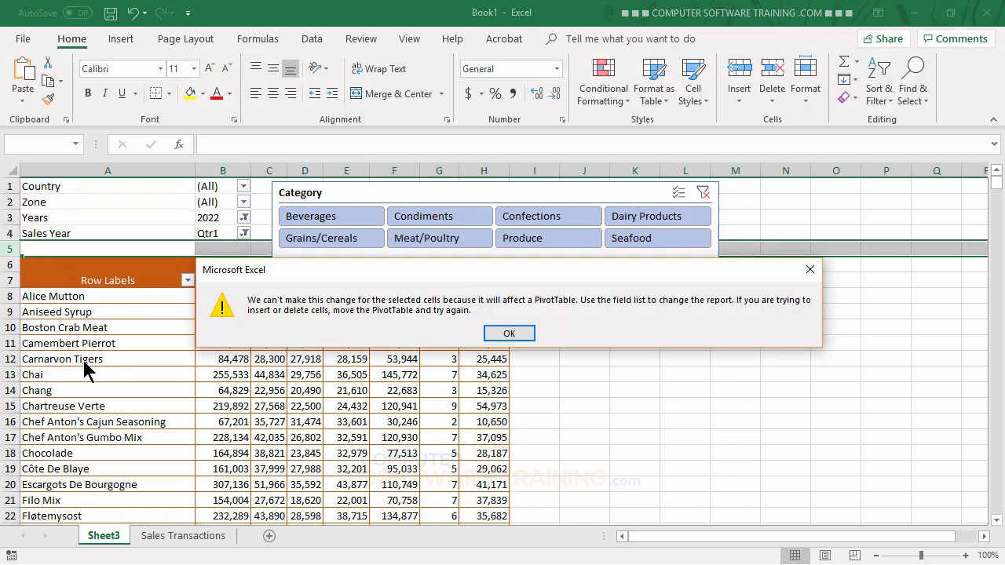
pyautogui.click(810, 270)
pyautogui.click(833, 405)
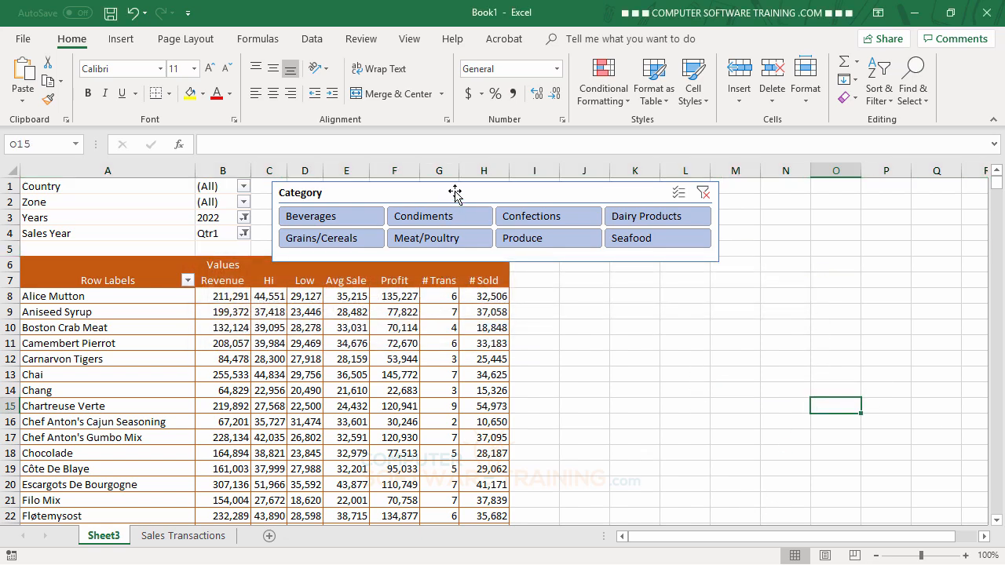
# Set the Category slicer to 8 columns, shorten it to about 0.72 inches and fit it above the PivotTable header
pyautogui.moveTo(453, 191); pyautogui.dragTo(478, 197)
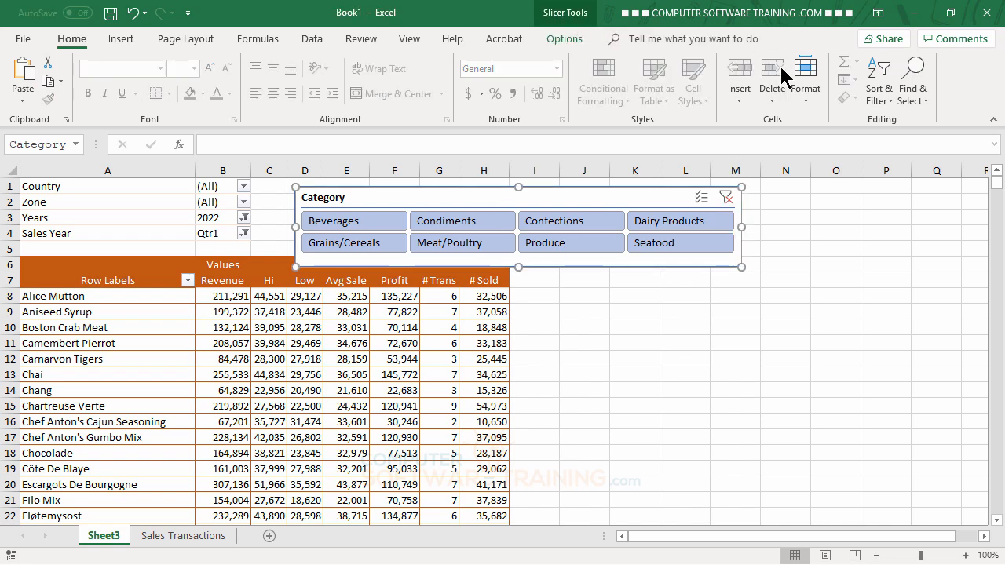
pyautogui.click(568, 40)
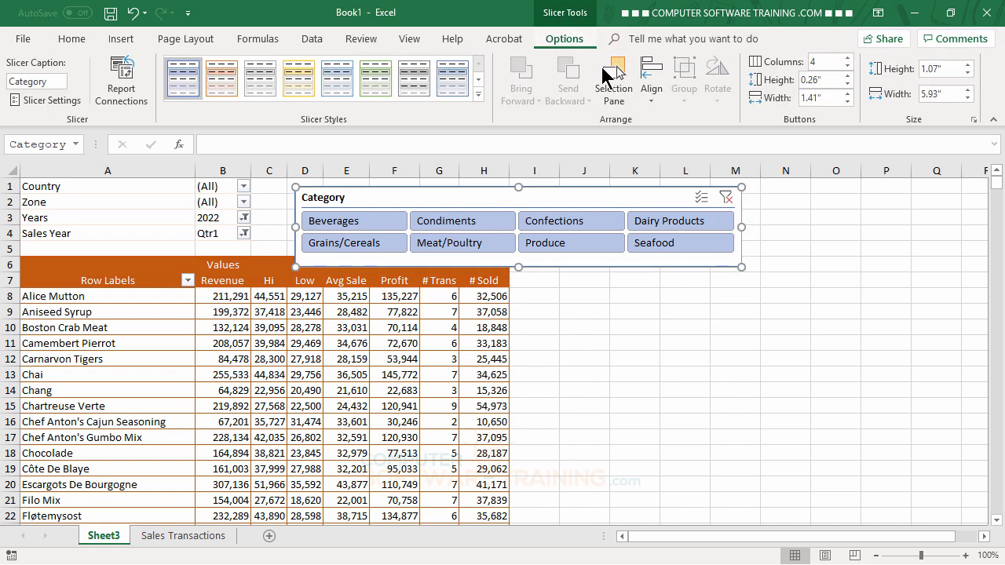
pyautogui.click(849, 58)
pyautogui.click(848, 58)
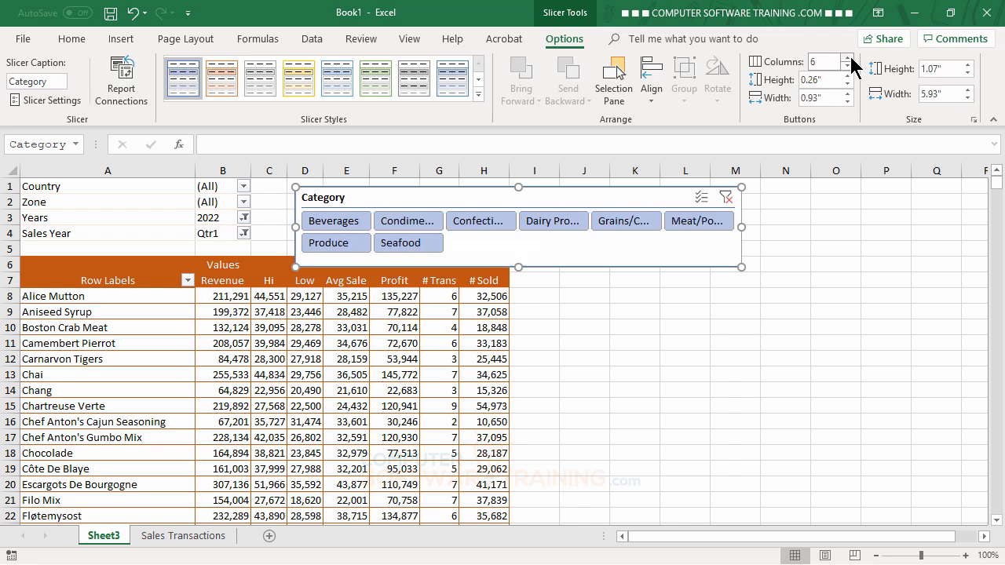
pyautogui.click(848, 58)
pyautogui.click(848, 58)
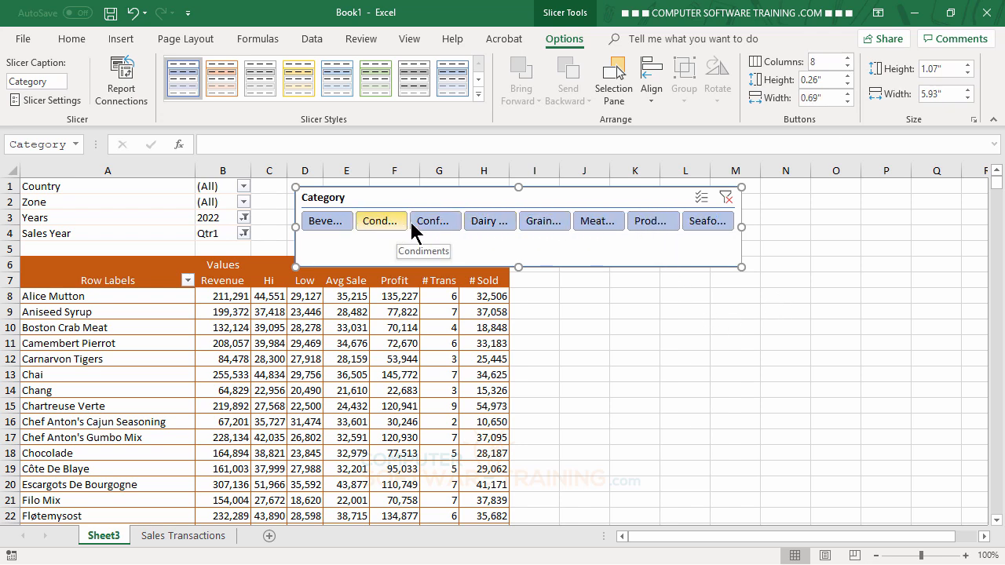
pyautogui.moveTo(518, 268); pyautogui.dragTo(523, 196)
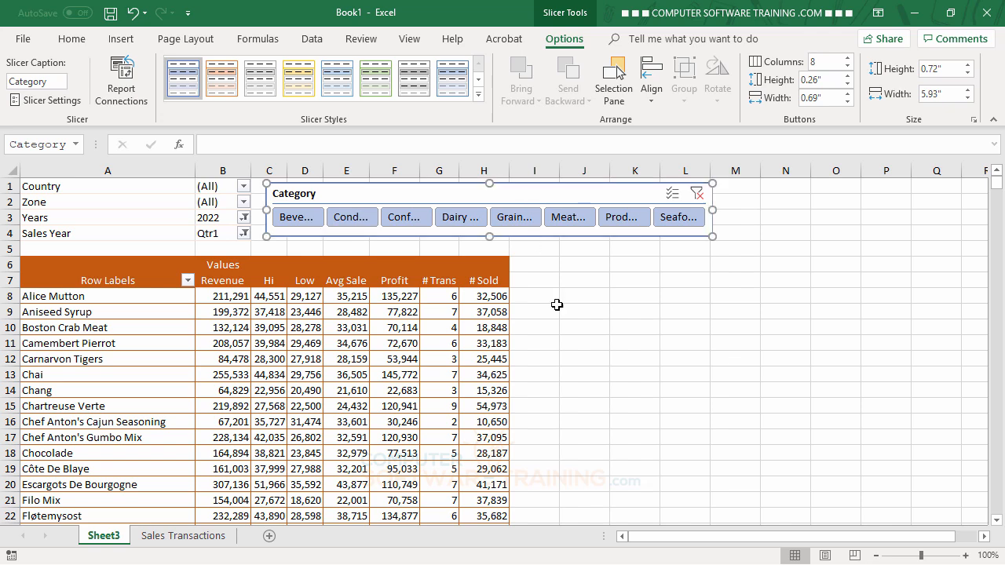
pyautogui.click(650, 359)
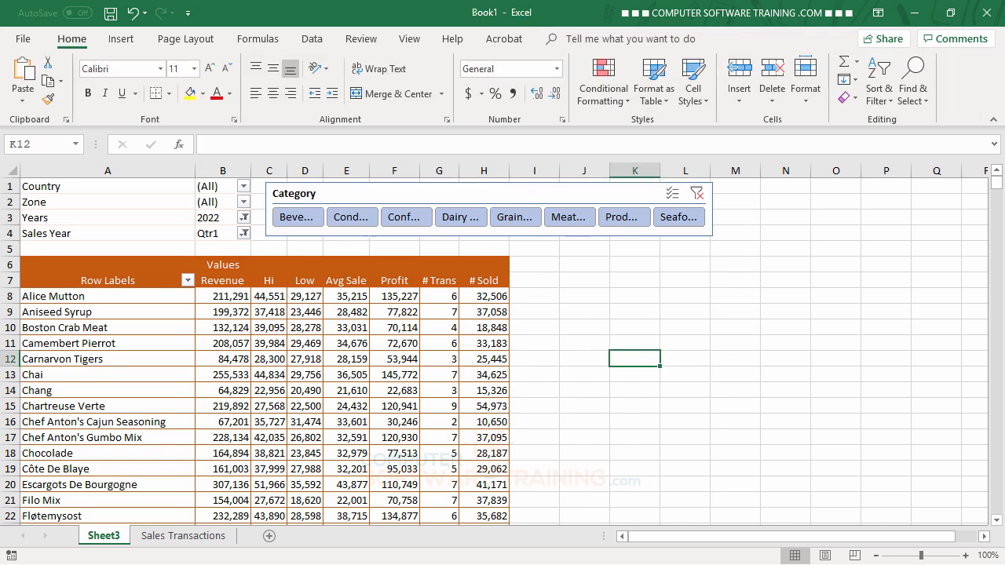
# Filter the PivotTable to Beverages, Dairy Products and Seafood with the Category slicer and review the filtered products
pyautogui.click(293, 220)
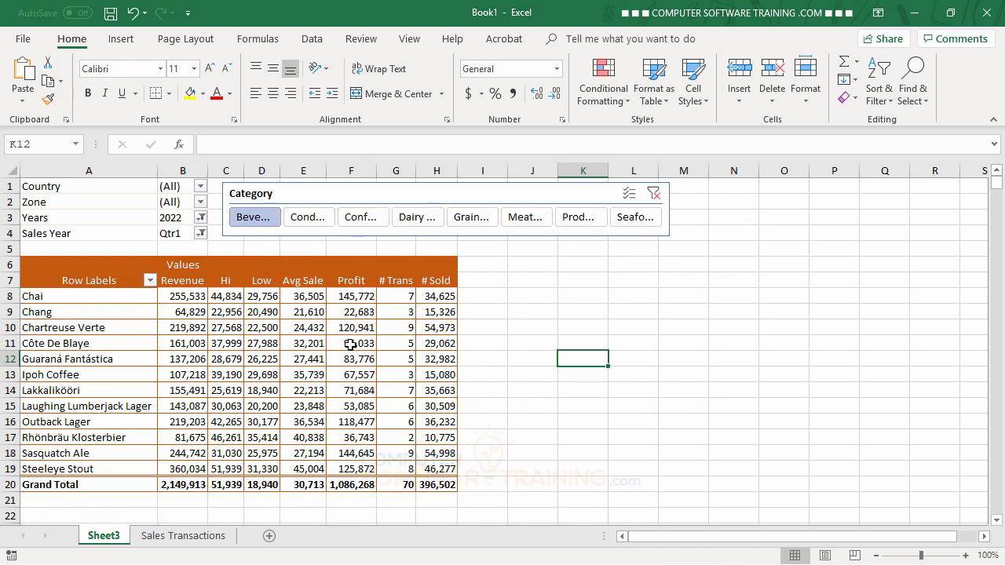
pyautogui.keyDown('ctrl'); pyautogui.click(403, 216); pyautogui.keyUp('ctrl')
pyautogui.keyDown('ctrl'); pyautogui.click(642, 219); pyautogui.keyUp('ctrl')
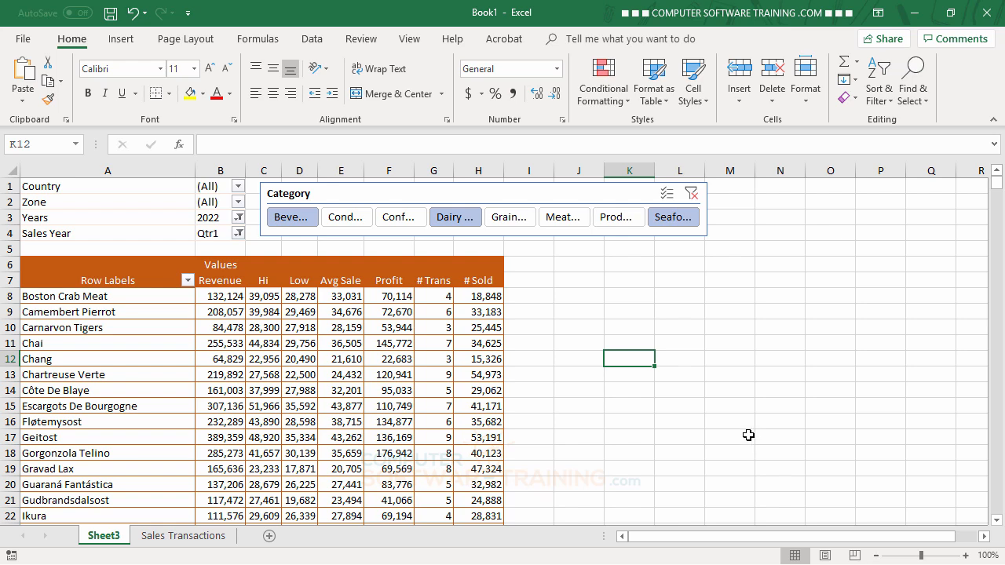
pyautogui.scroll(-3, 764, 450)
pyautogui.scroll(3, 765, 450)
pyautogui.scroll(-5, 219, 363)
pyautogui.scroll(5, 218, 369)
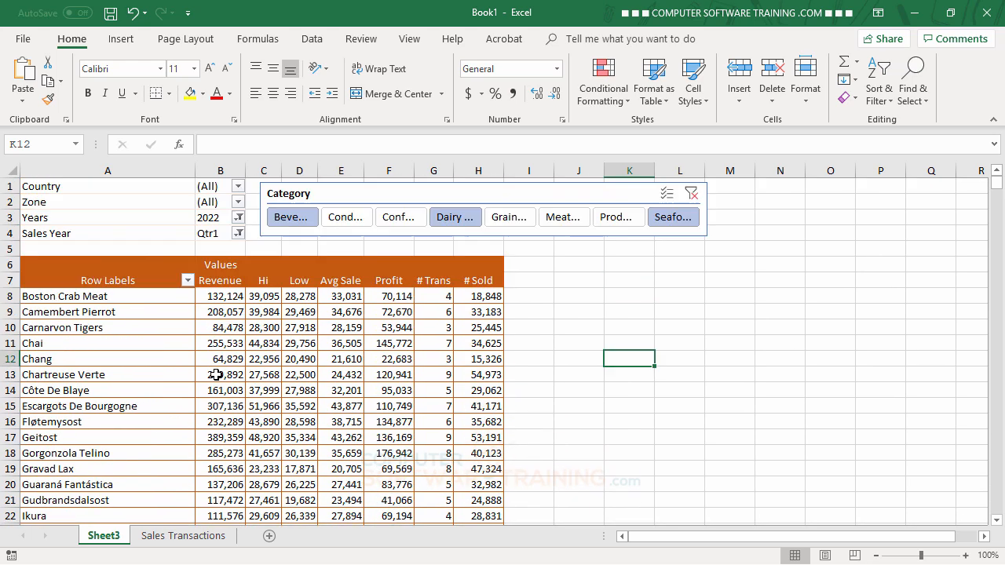
pyautogui.click(238, 219)
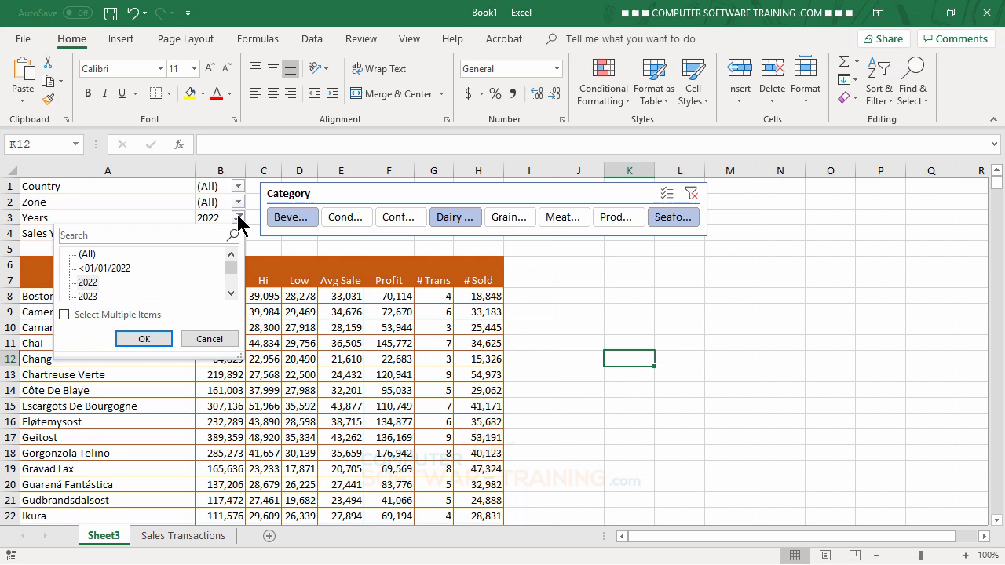
pyautogui.click(86, 254)
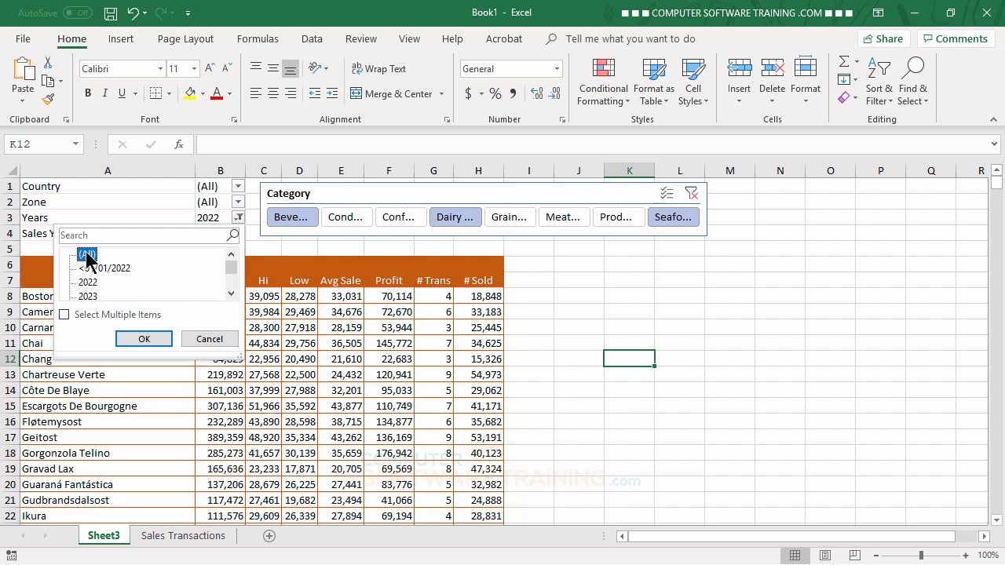
pyautogui.click(202, 344)
# Reset the Sales Year filter to (All) and clear the Category slicer's filter
pyautogui.click(238, 234)
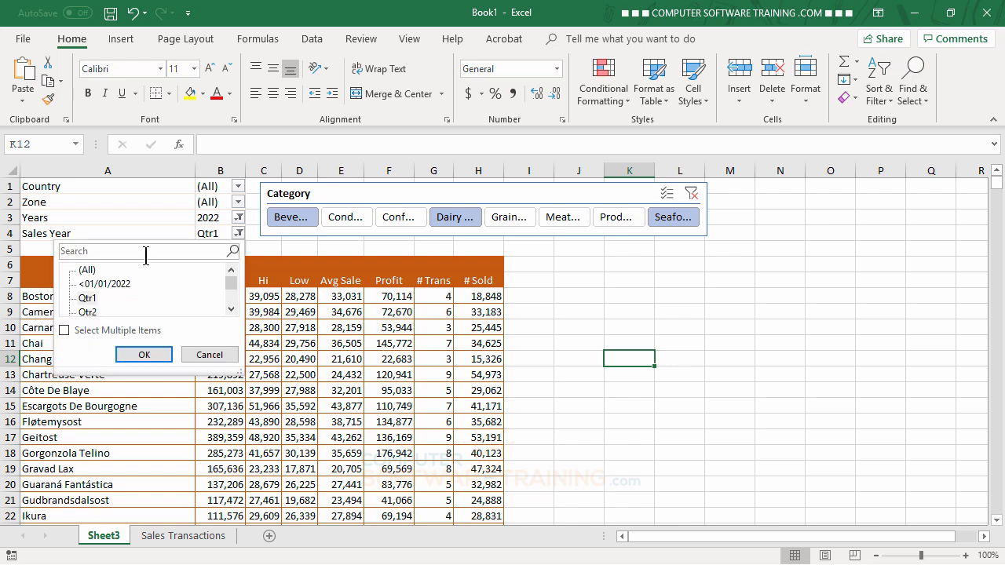
pyautogui.click(87, 270)
pyautogui.click(147, 356)
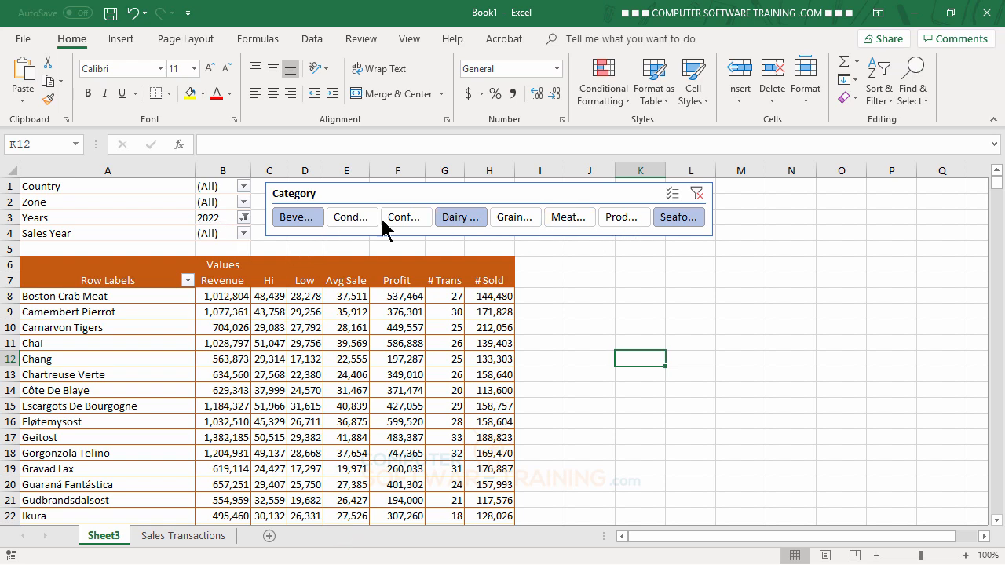
pyautogui.click(698, 197)
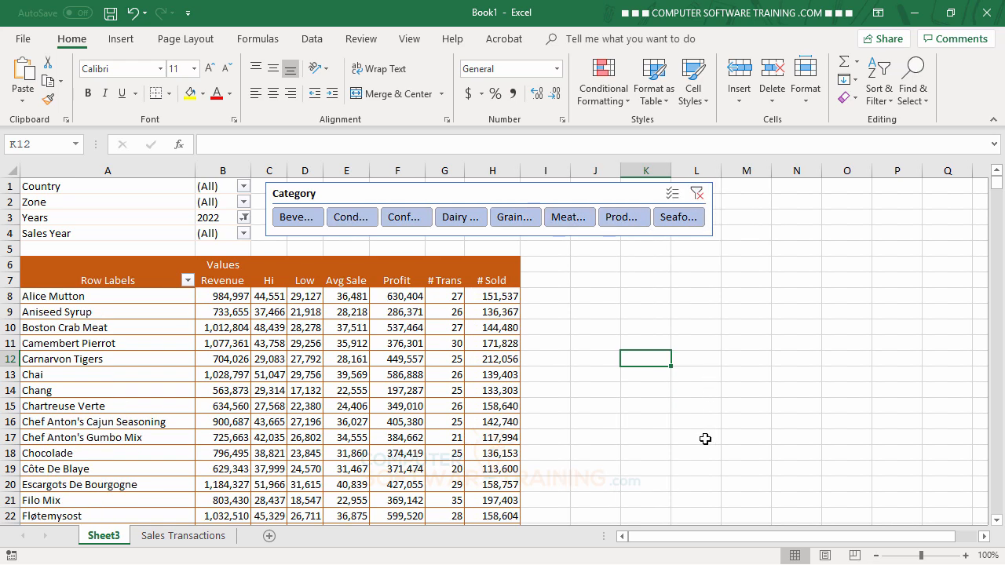